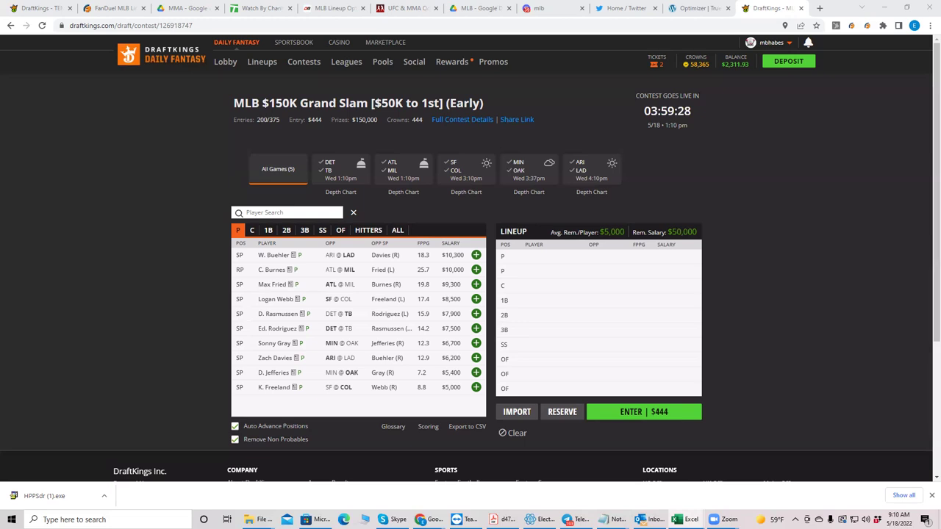
Step: Try Sonny Gray beside C. Burnes in the pitcher spots and settle on C. Burnes with D. Rasmussen
click(476, 270)
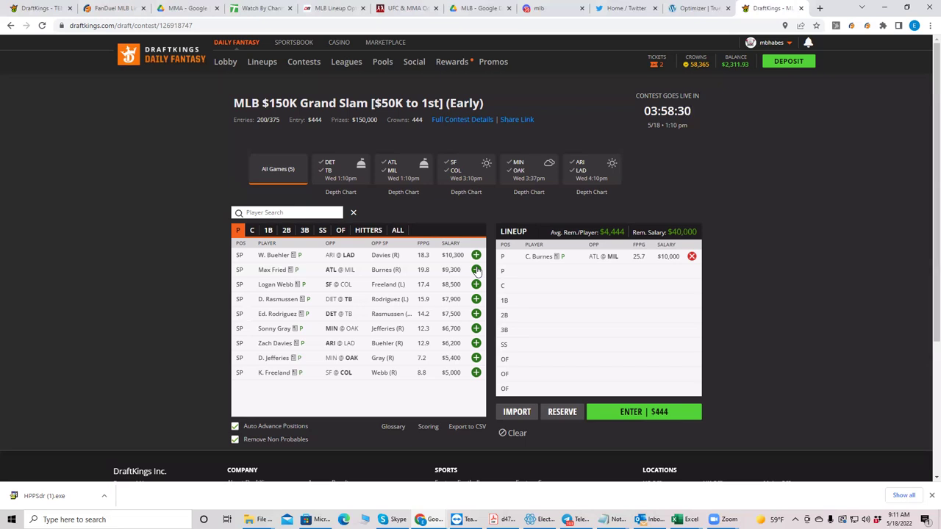
click(476, 329)
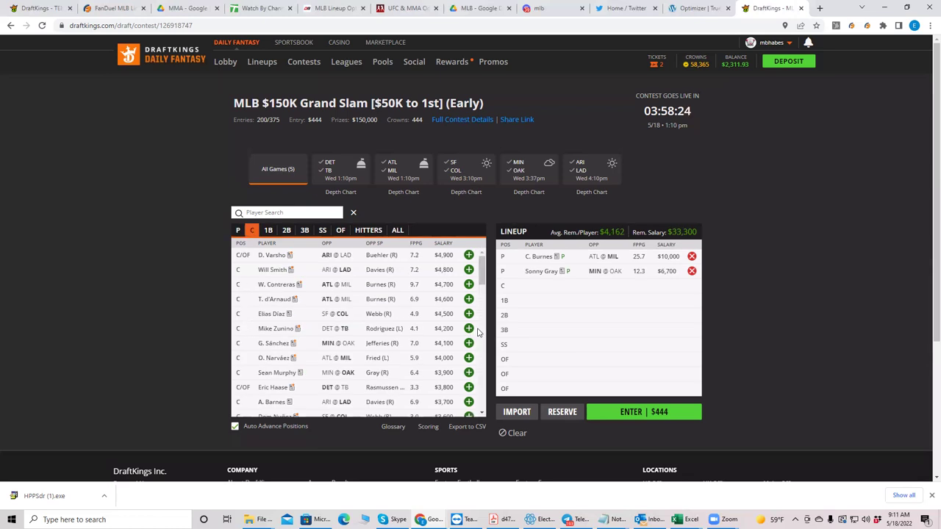
click(691, 272)
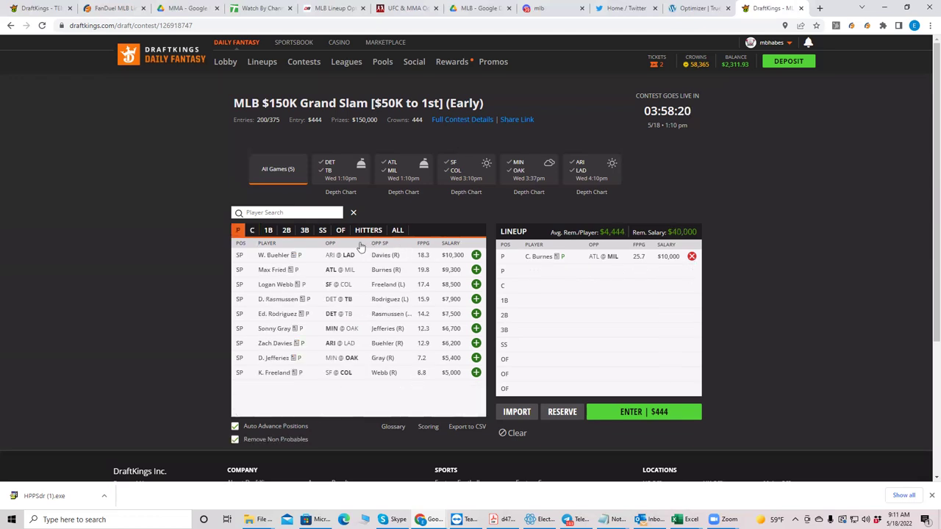
click(476, 300)
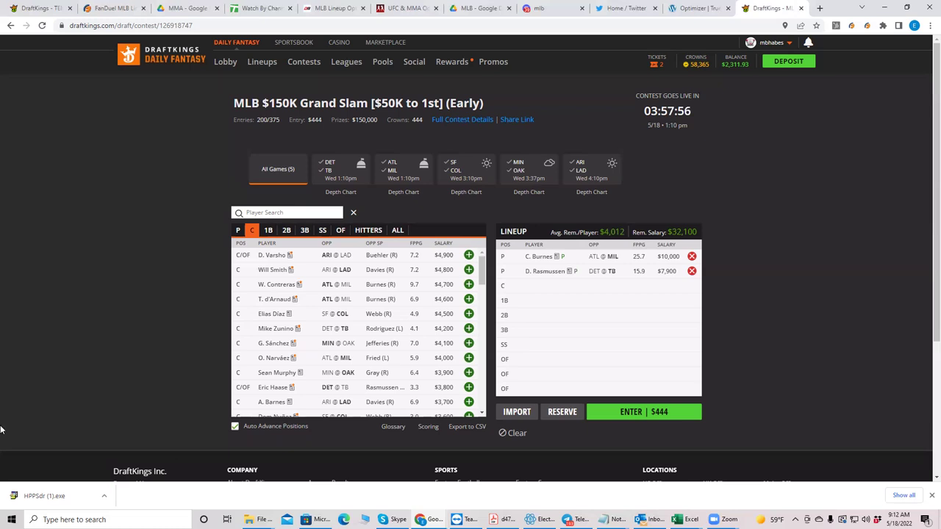
click(237, 230)
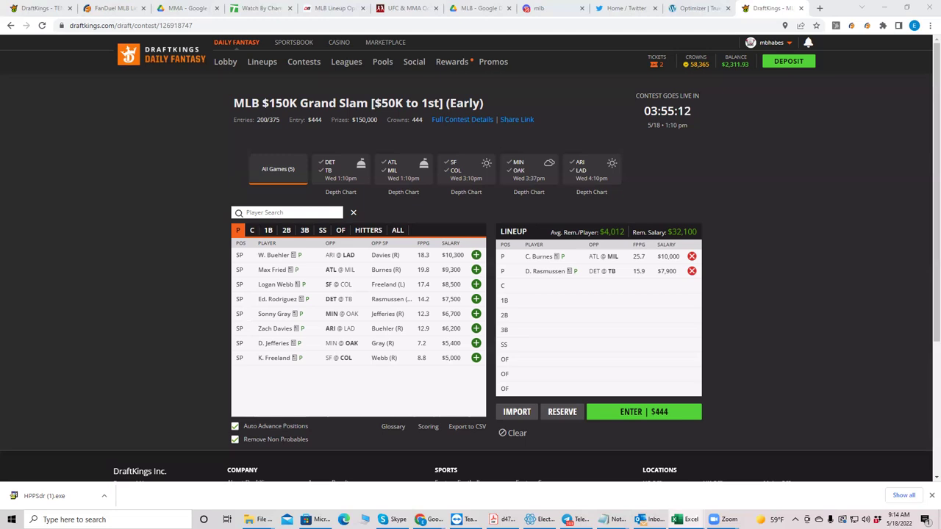
Step: Add the Tampa Bay hitters R. Arozarena, W. Franco, Mike Zunino and Ji-Man Choi to the lineup
click(328, 177)
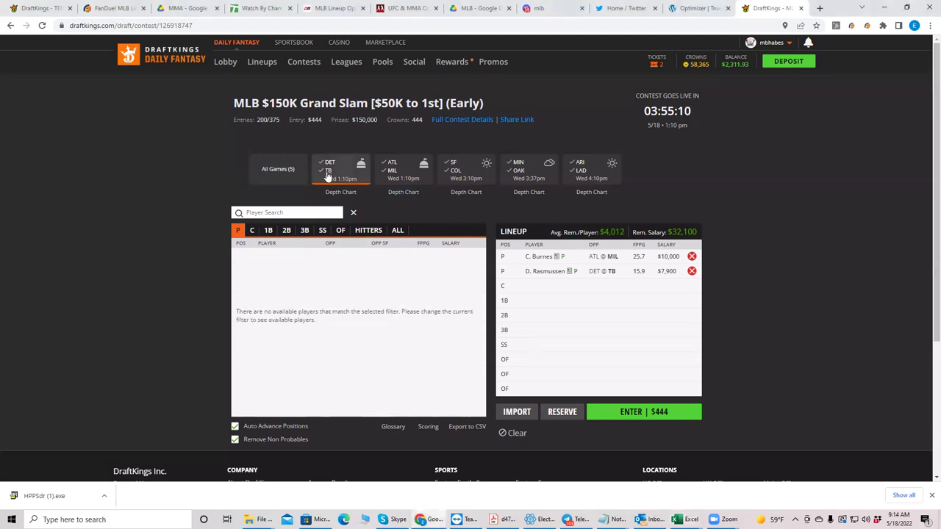
click(371, 230)
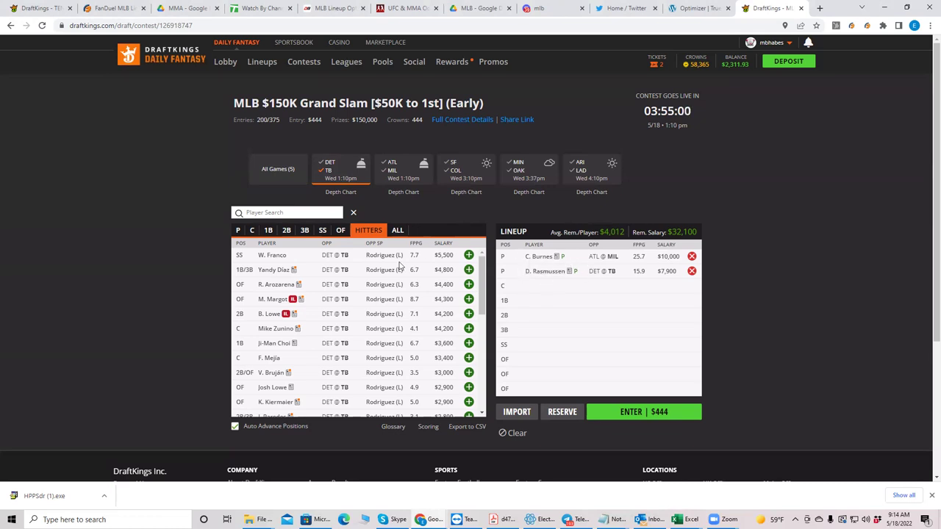
click(469, 285)
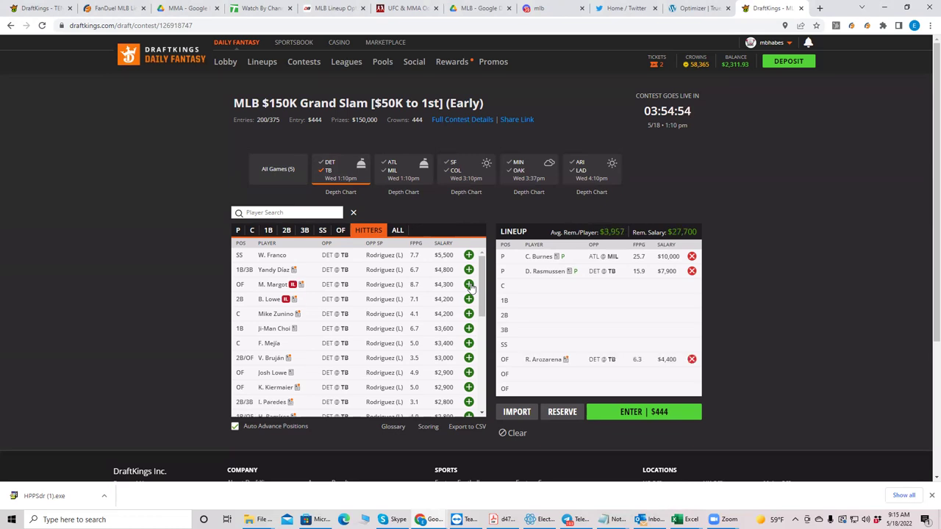
click(469, 256)
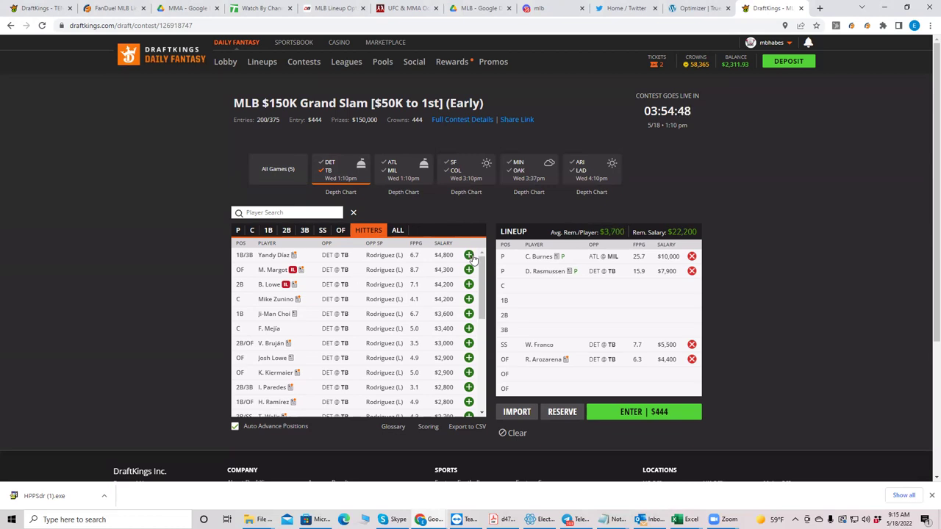
click(255, 230)
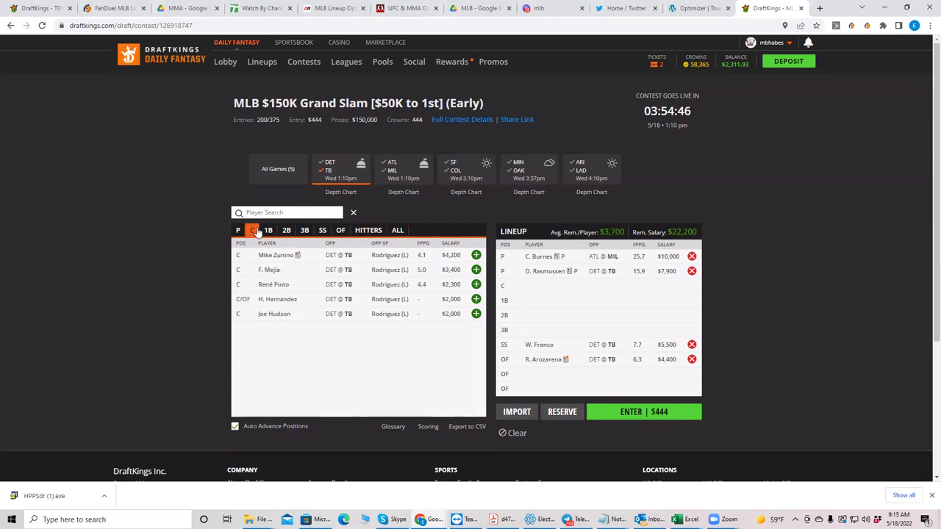
click(476, 256)
click(476, 270)
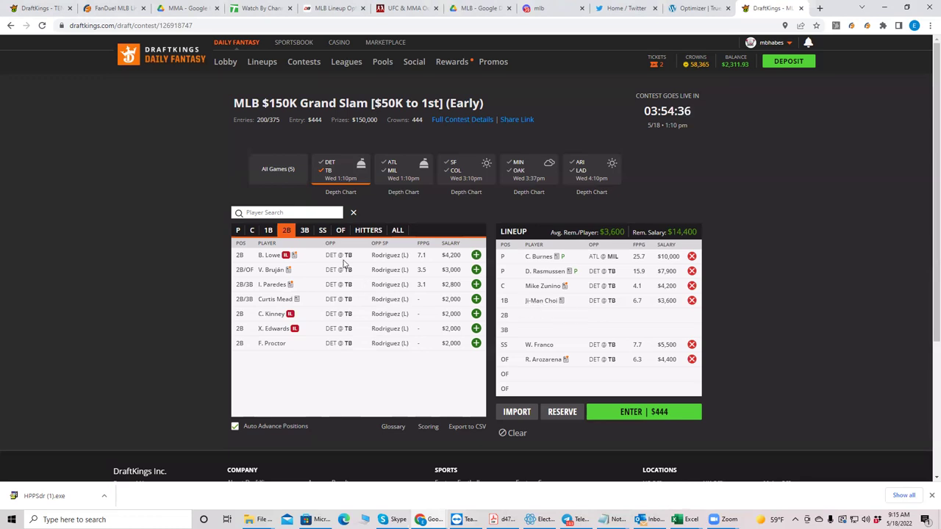
Step: Check the remaining Tampa Bay hitters by position and add H. Ramírez to the lineup
click(301, 231)
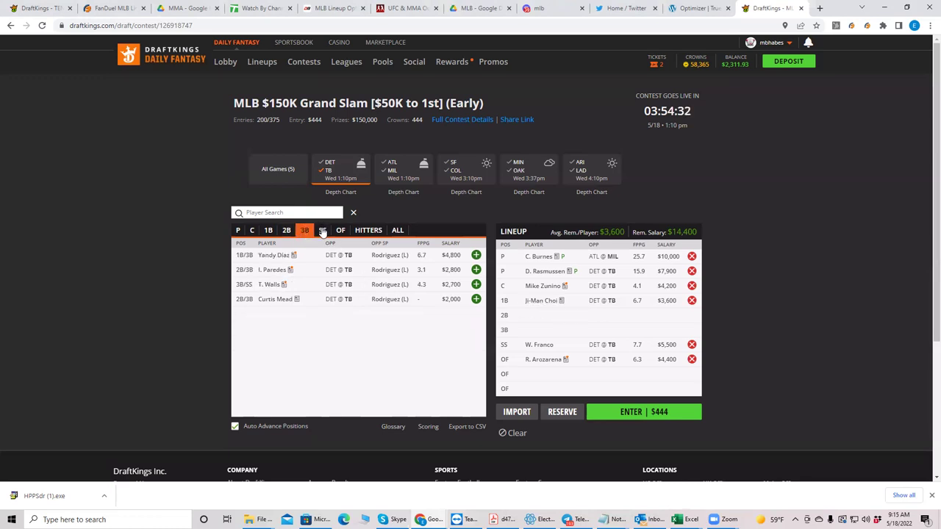
click(322, 231)
click(340, 231)
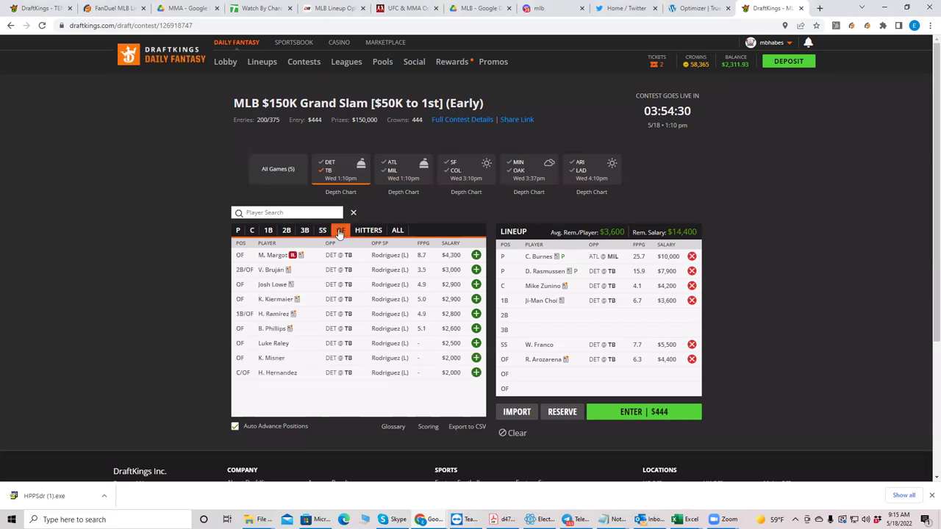
click(269, 231)
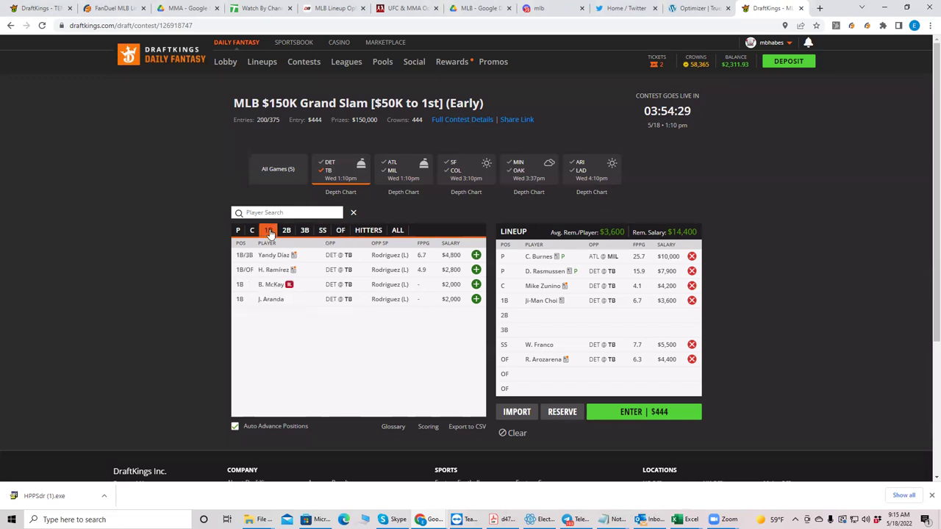
click(477, 270)
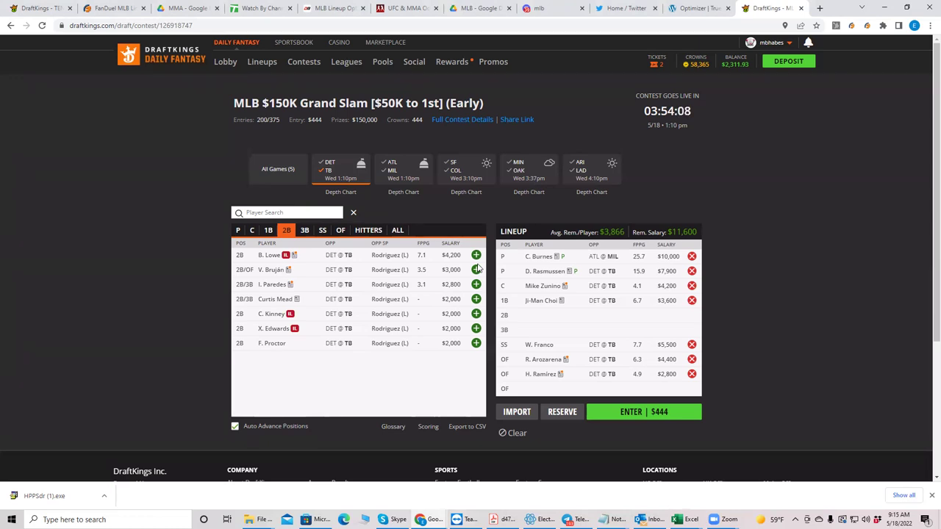
Step: Remove all five Tampa Bay hitters from the lineup
click(692, 300)
click(692, 286)
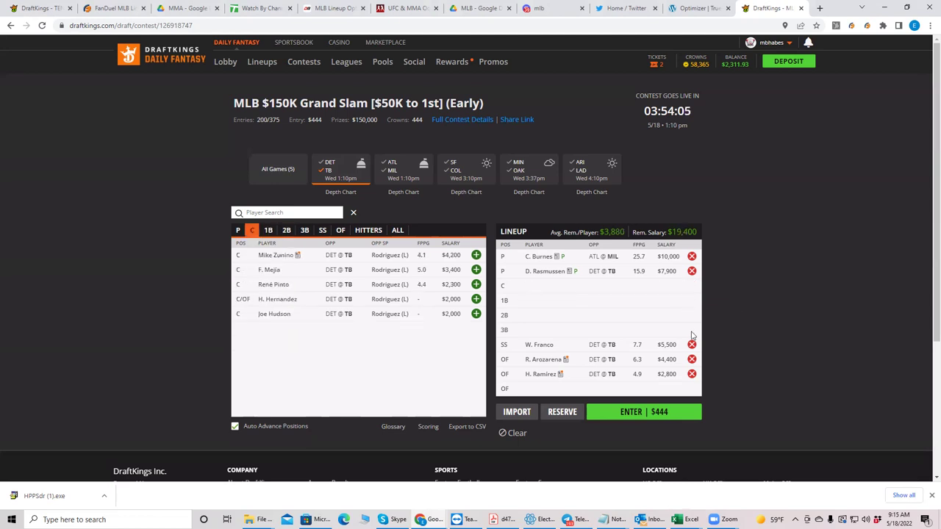
click(692, 344)
click(692, 359)
click(692, 374)
Step: Replace pitcher C. Burnes with Sonny Gray, choosing from the pitchers of all games
click(691, 256)
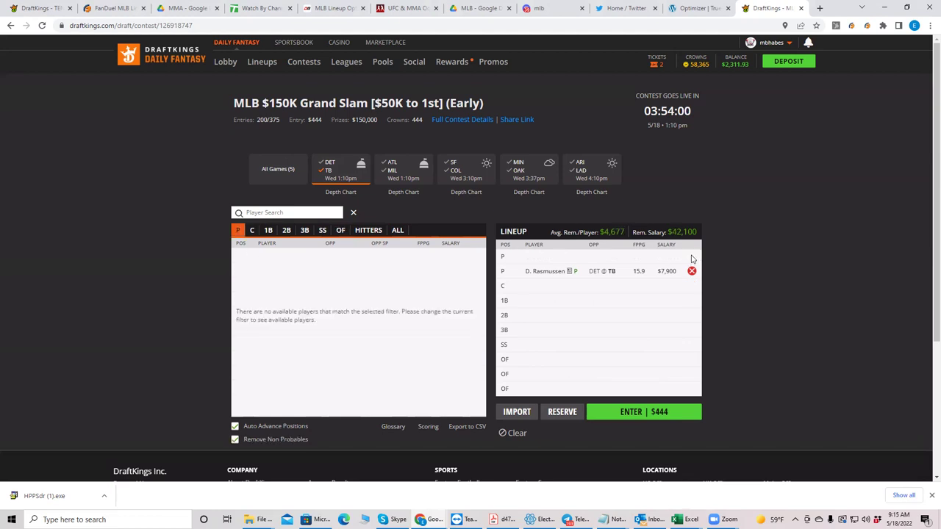
click(326, 170)
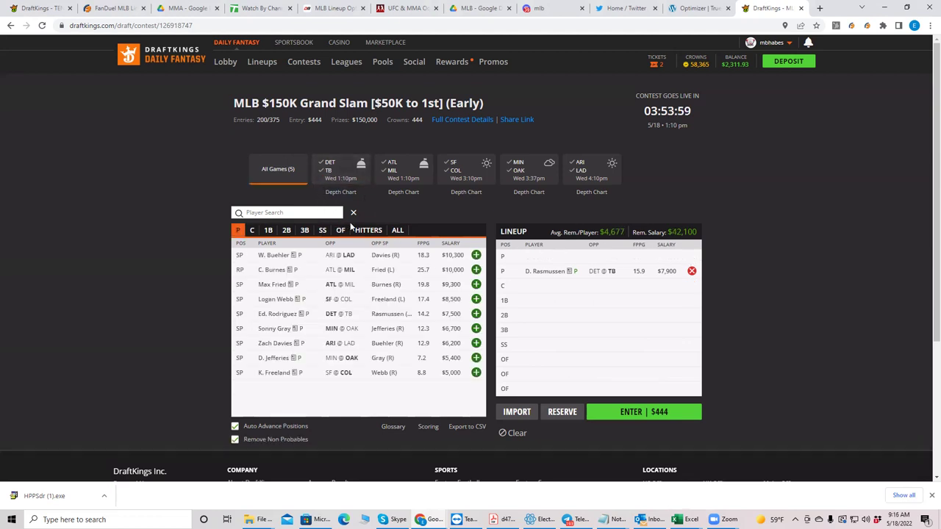
click(477, 329)
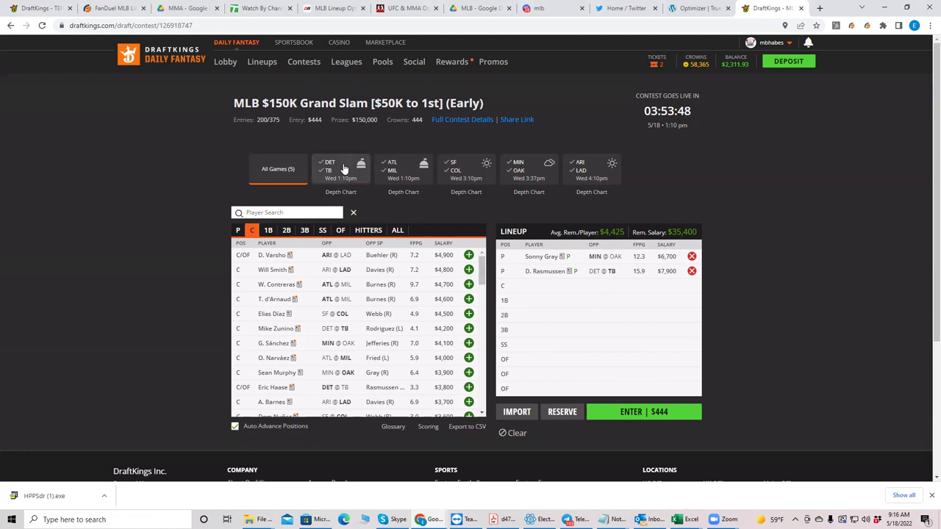
Step: Filter the hitters to San Francisco and add B. Belt at first base and E. Longoria at third base
click(579, 172)
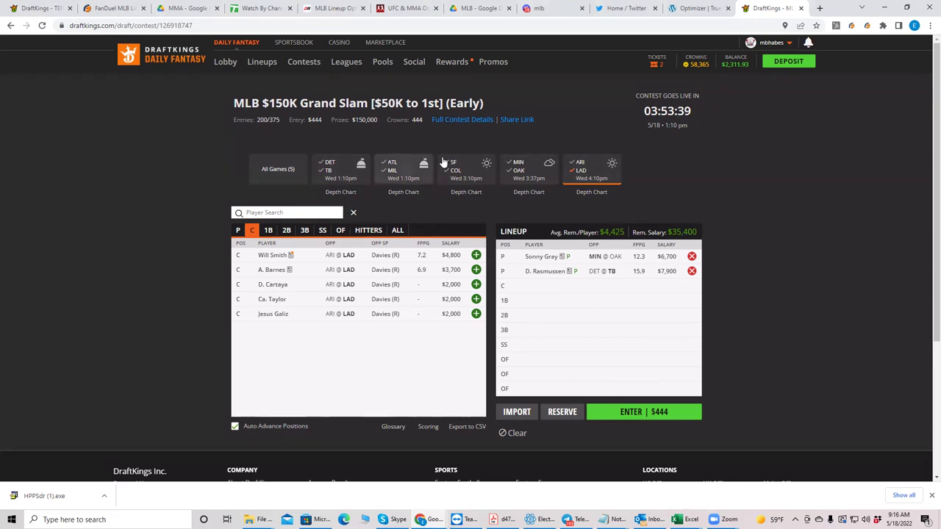
click(456, 169)
click(571, 177)
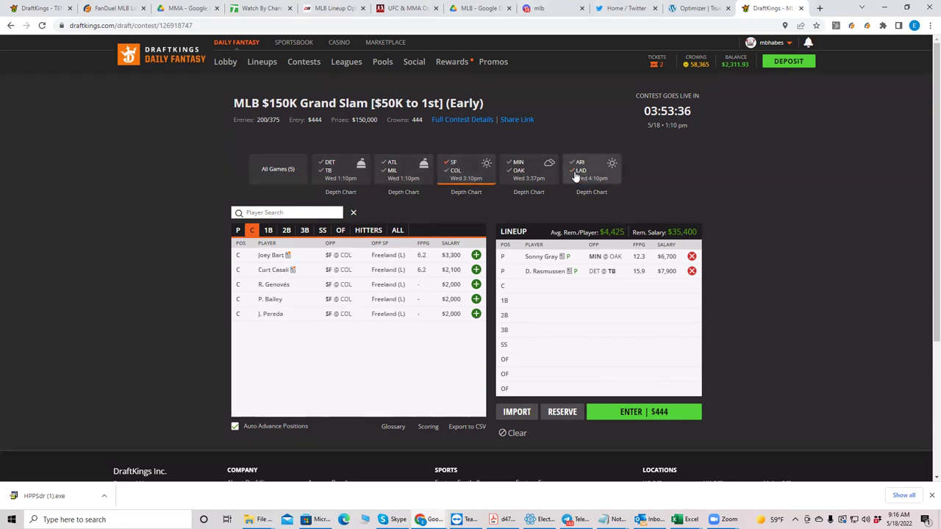
click(380, 232)
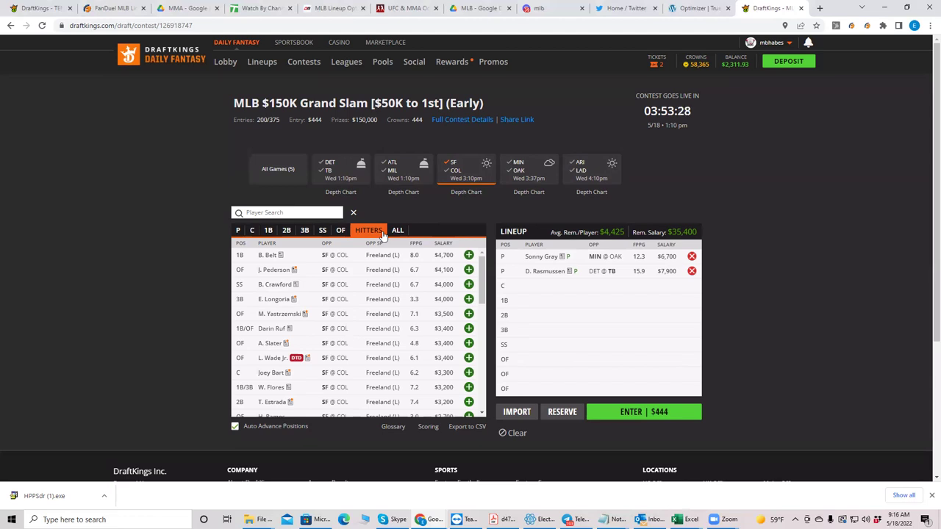
click(468, 255)
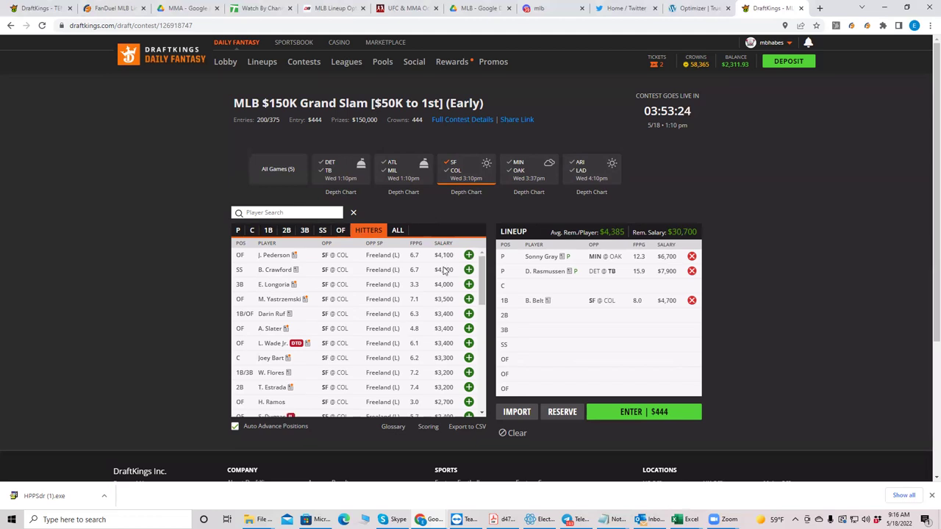
click(469, 284)
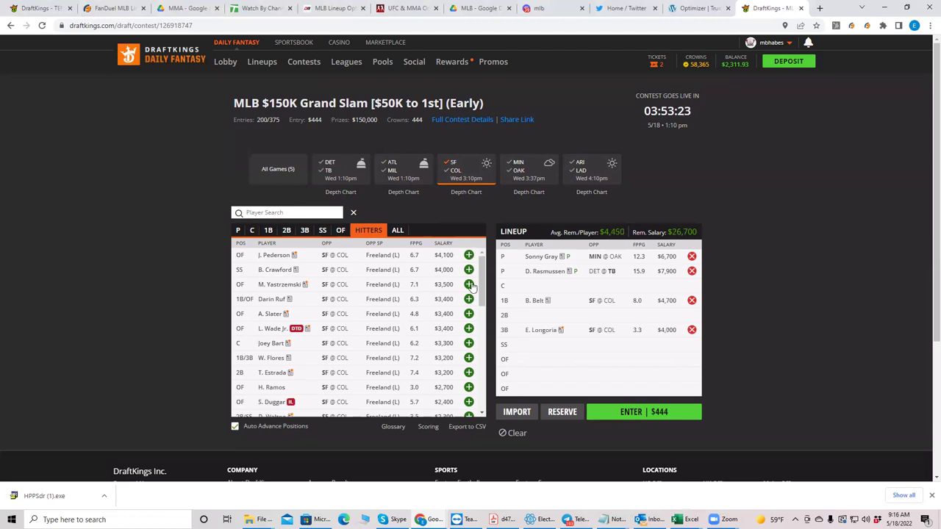
Step: Add the San Francisco players B. Crawford at shortstop and A. Slater and Darin Ruf in the outfield
click(322, 230)
click(476, 255)
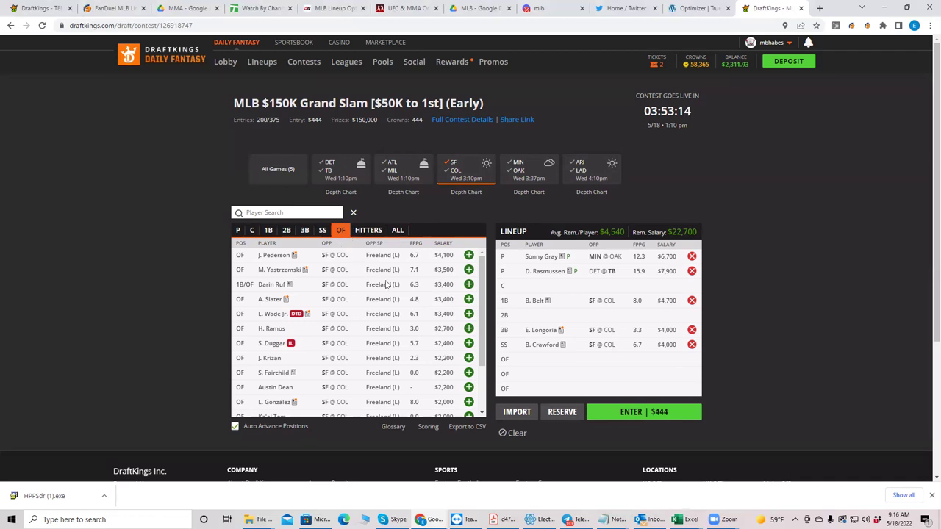
click(468, 299)
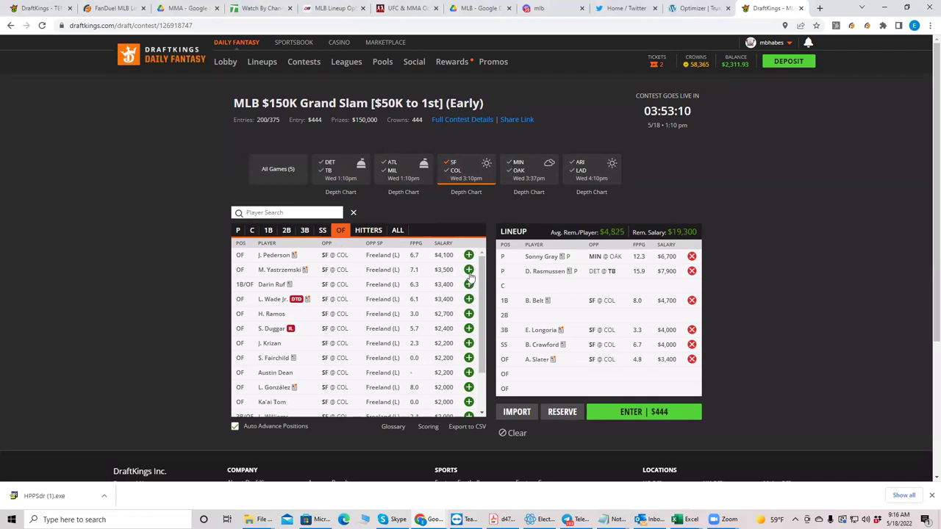
click(468, 286)
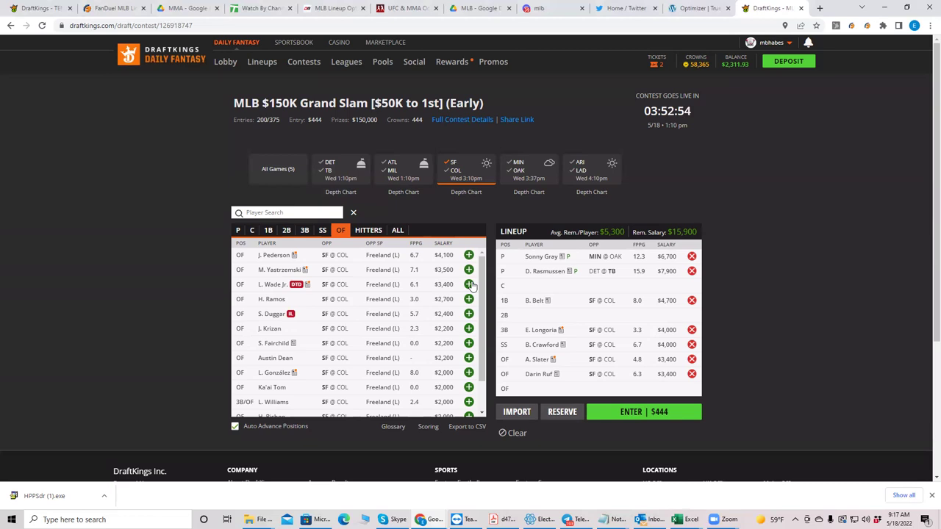
Step: Replace pitcher D. Rasmussen with C. Burnes, choosing from the pitchers of all games
click(691, 272)
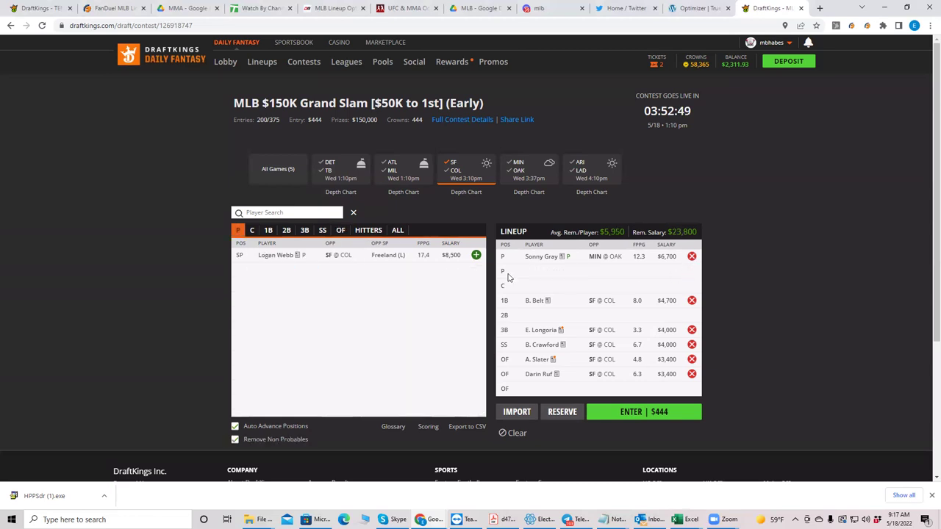
click(447, 176)
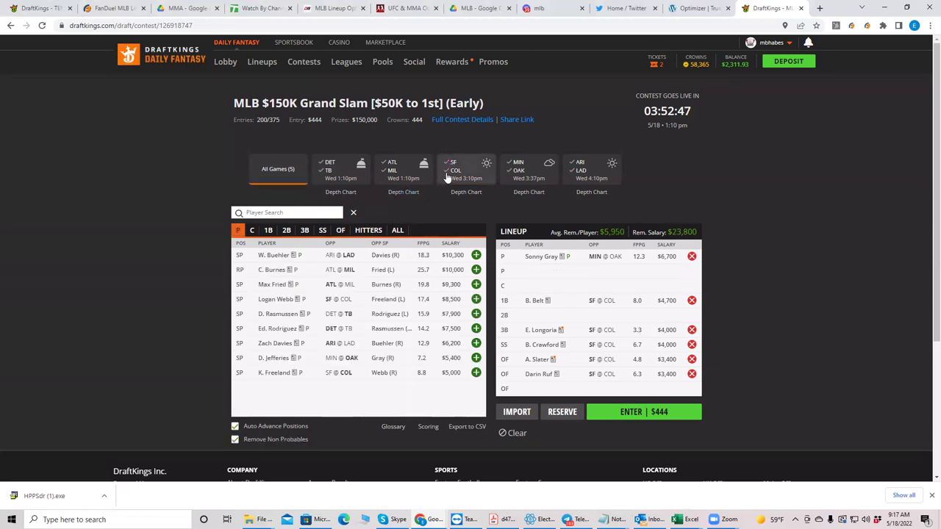
click(475, 270)
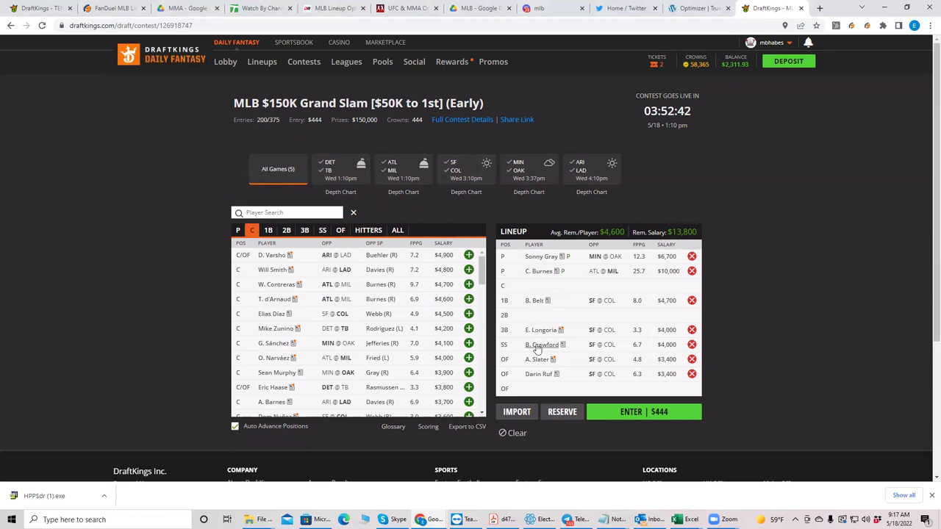
Step: Try D. Rasmussen in place of C. Burnes as second pitcher and restore C. Burnes
click(692, 271)
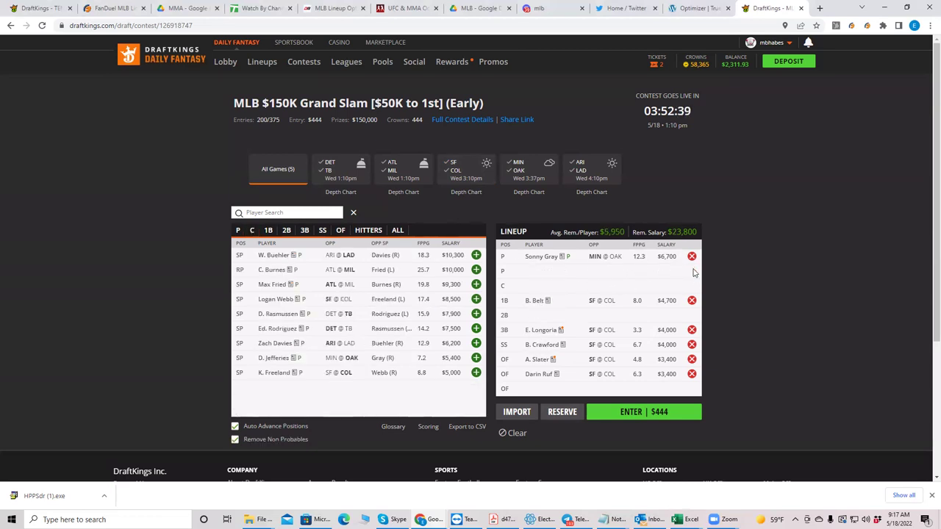
click(475, 314)
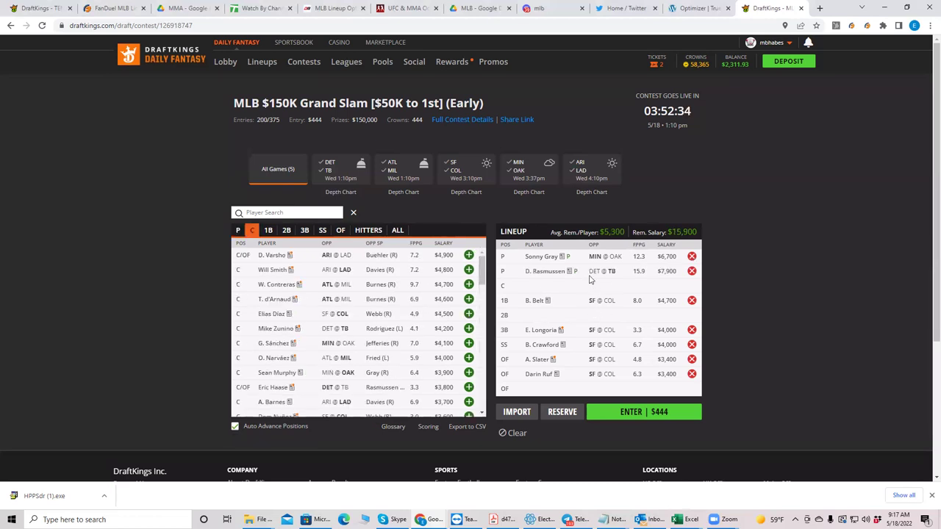
click(691, 271)
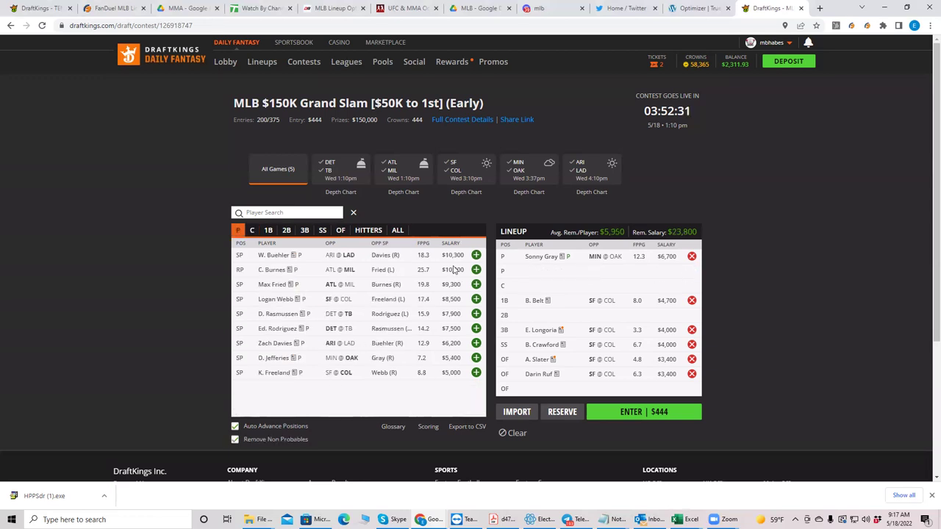
click(476, 270)
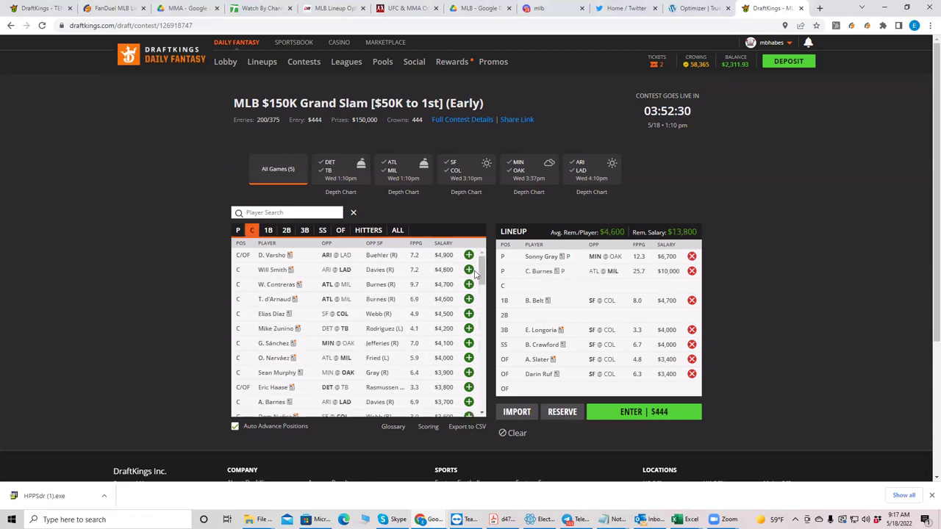
Step: Remove all five San Francisco hitters from the lineup, keeping only the two pitchers
click(691, 301)
click(691, 330)
click(691, 345)
click(691, 360)
click(691, 374)
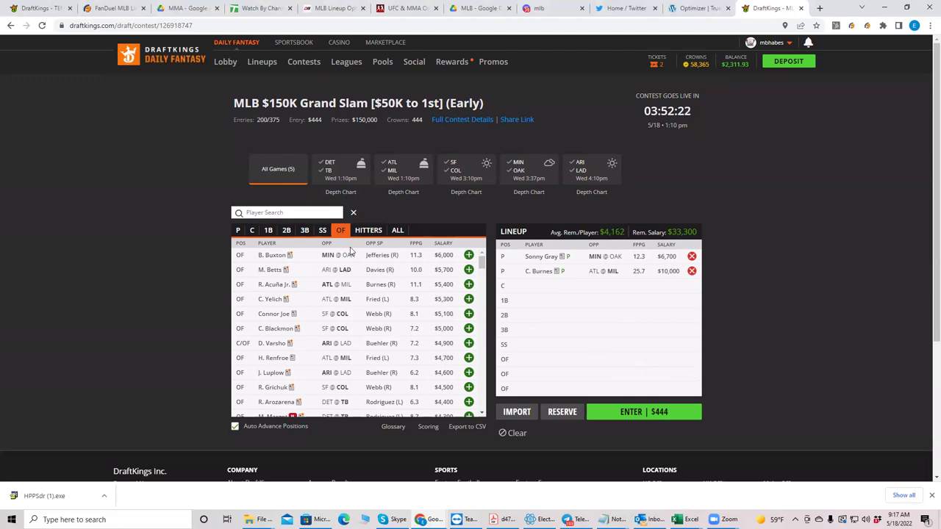
Step: Add the Los Angeles Dodgers hitters F. Freeman at first base, Trea Turner at shortstop and M. Betts in the outfield
click(269, 231)
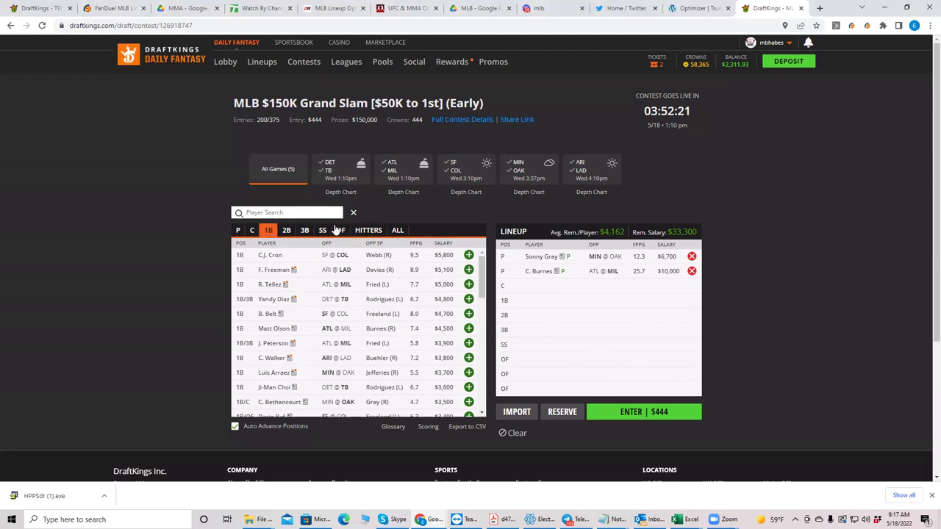
click(585, 169)
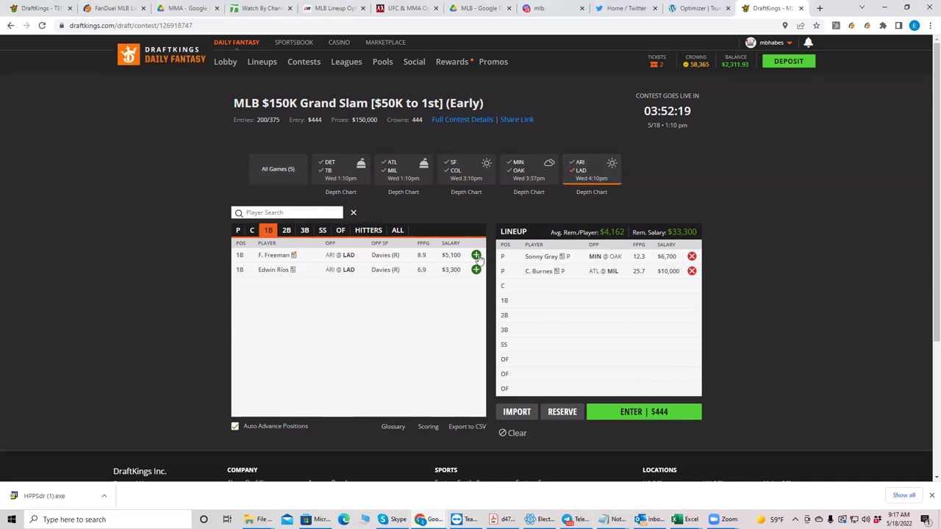
click(477, 255)
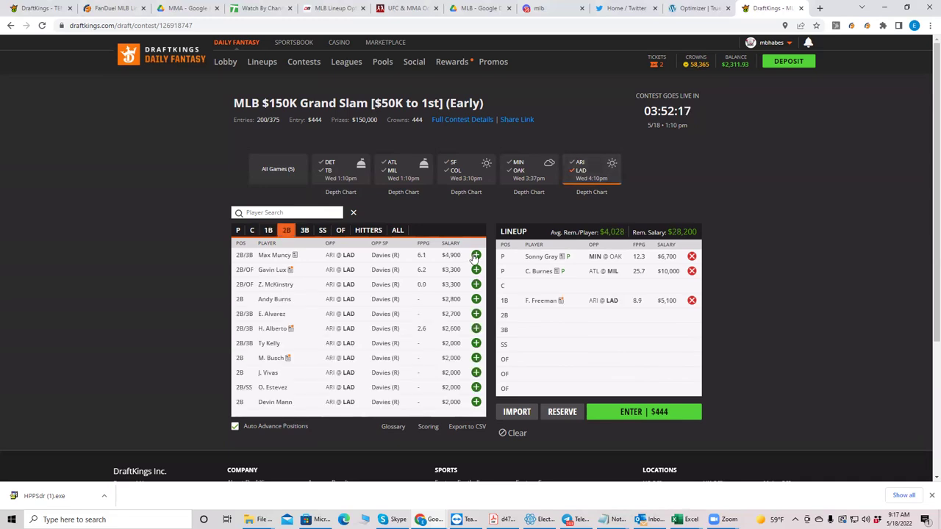
click(328, 233)
click(475, 256)
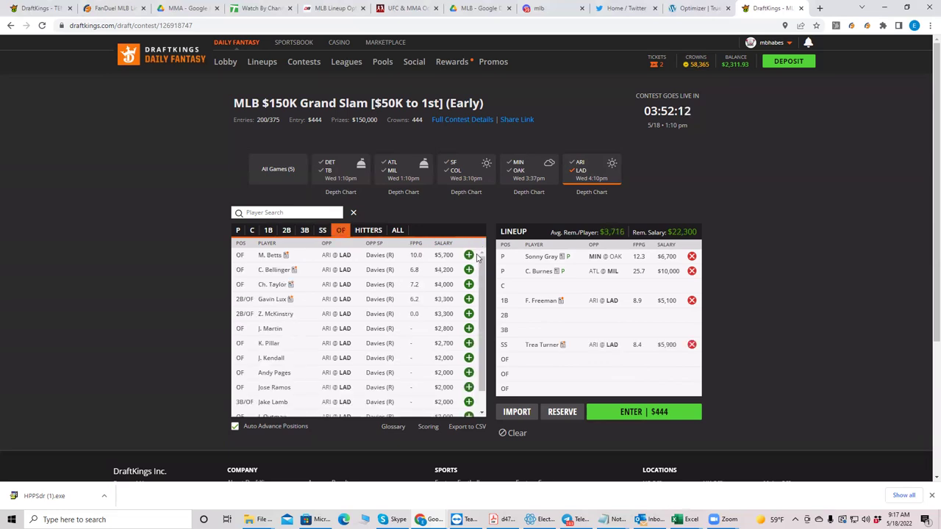
click(468, 255)
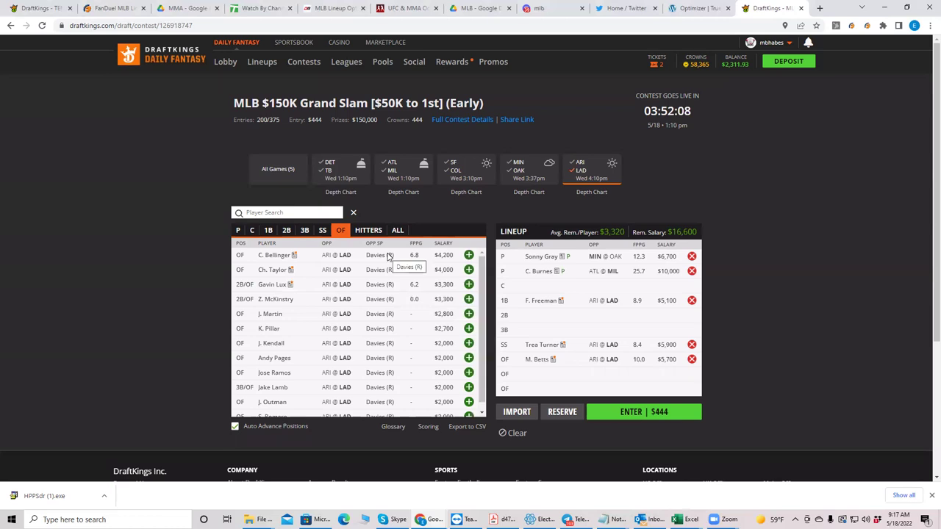
Step: Add the Dodgers hitters Max Muncy at second base and Will Smith at catcher
click(287, 231)
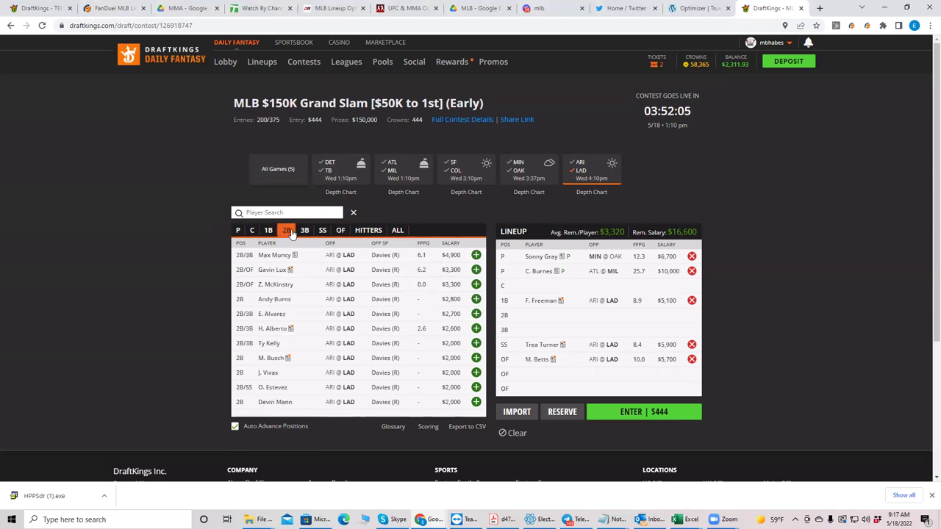
click(477, 256)
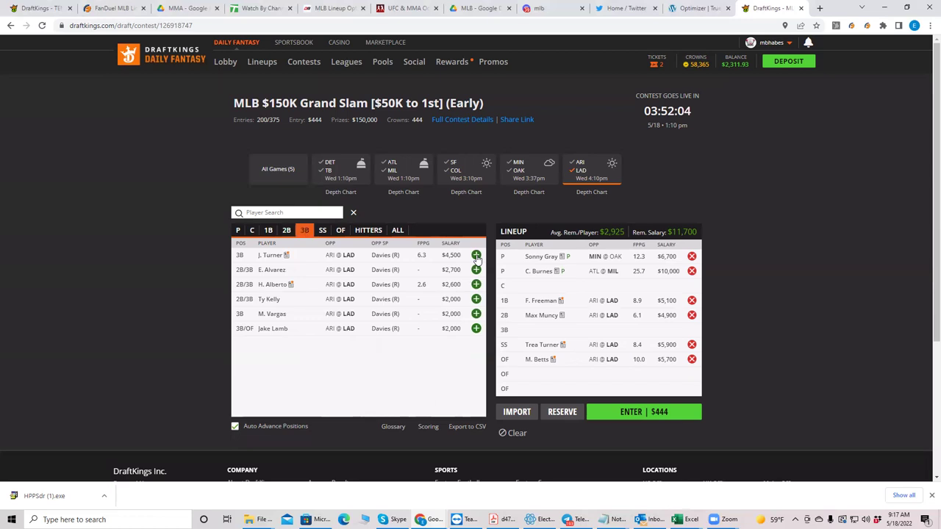
click(339, 231)
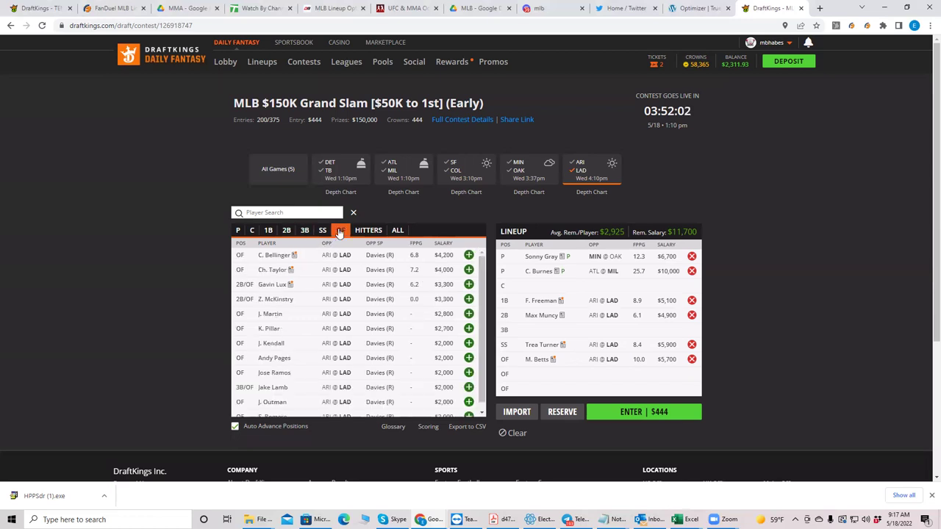
click(251, 231)
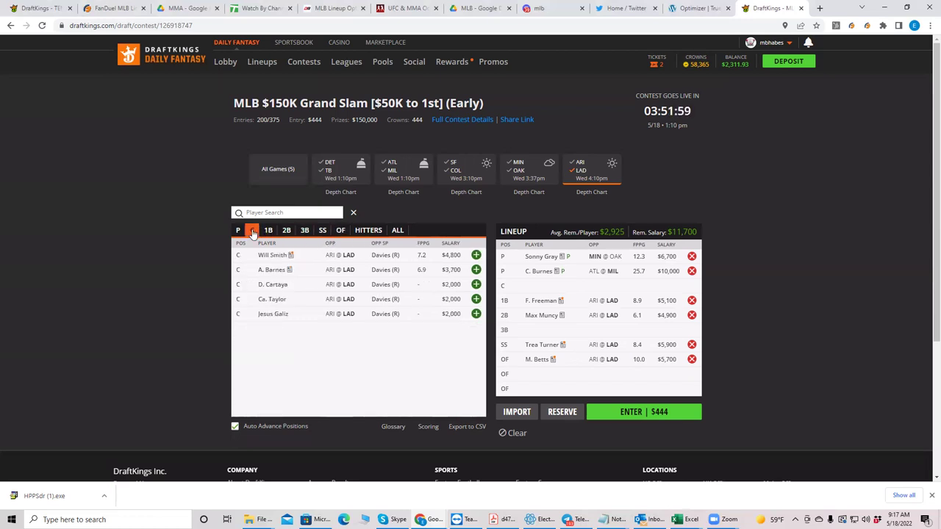
click(476, 255)
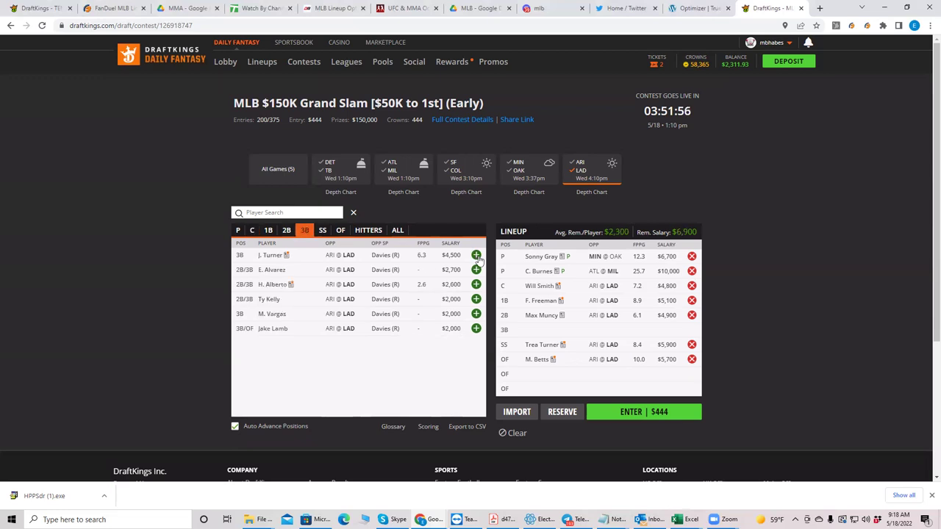
Step: Replace pitcher C. Burnes with D. Rasmussen, found by searching the players of all games for "ras"
click(692, 271)
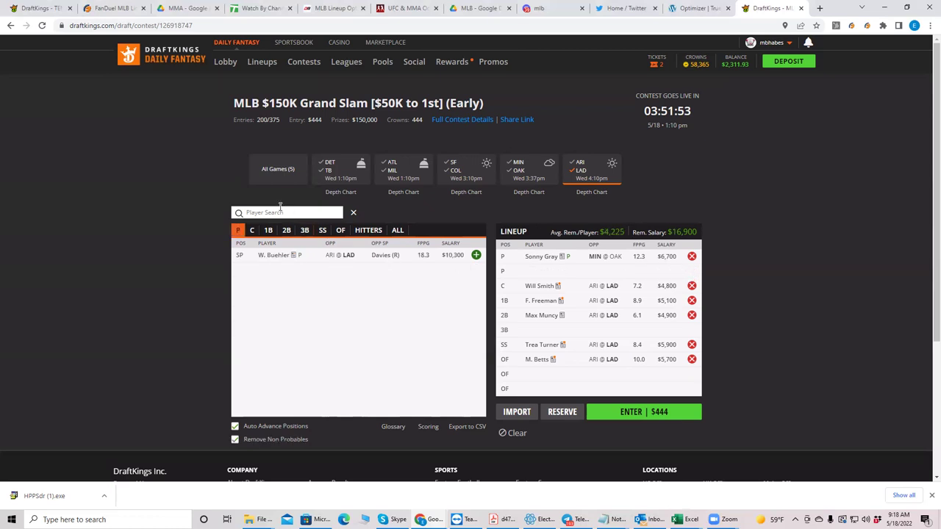
click(582, 174)
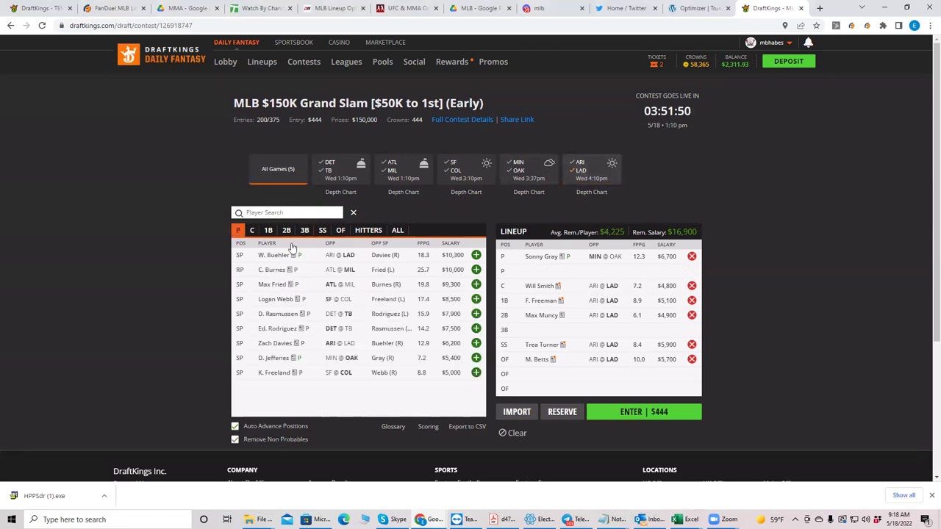
click(254, 213)
text(ra)
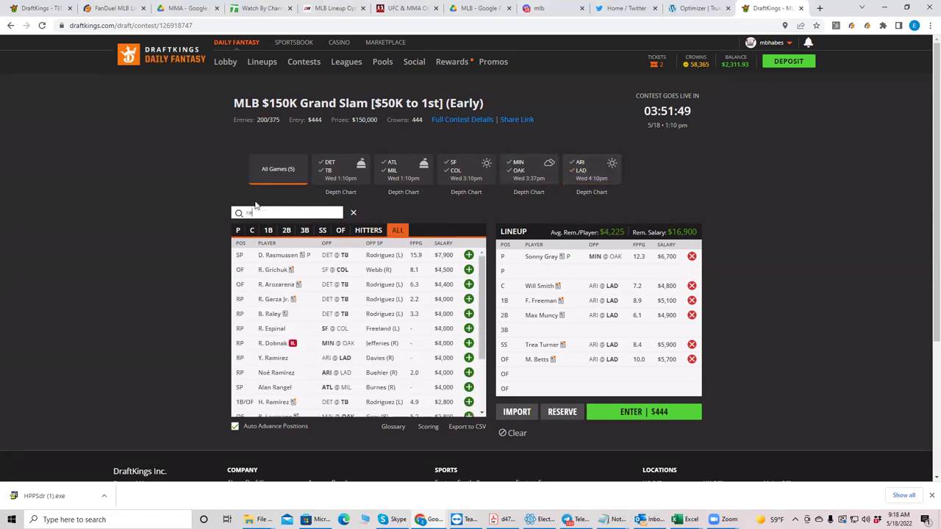
text(s)
click(469, 255)
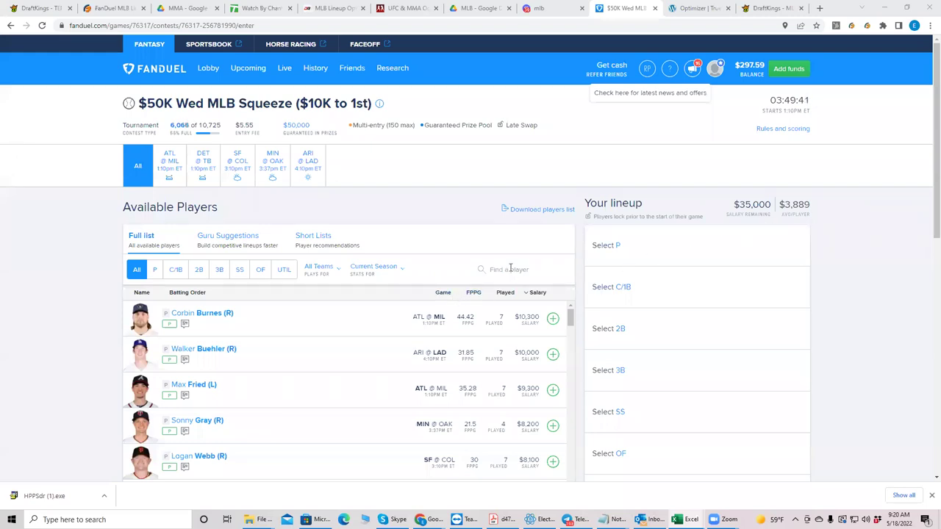
Step: In FanDuel's $50K Wed MLB Squeeze contest, add Corbin Burnes as the lineup's pitcher
click(510, 270)
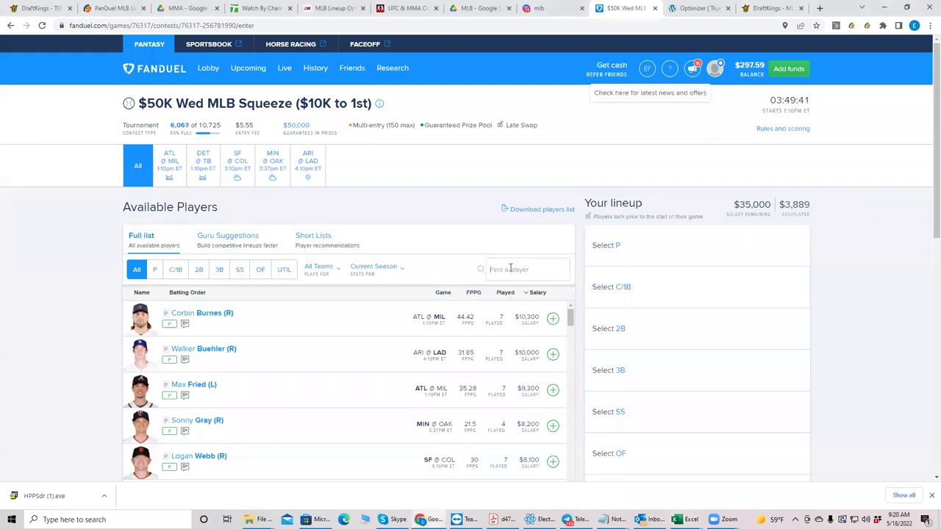
click(553, 321)
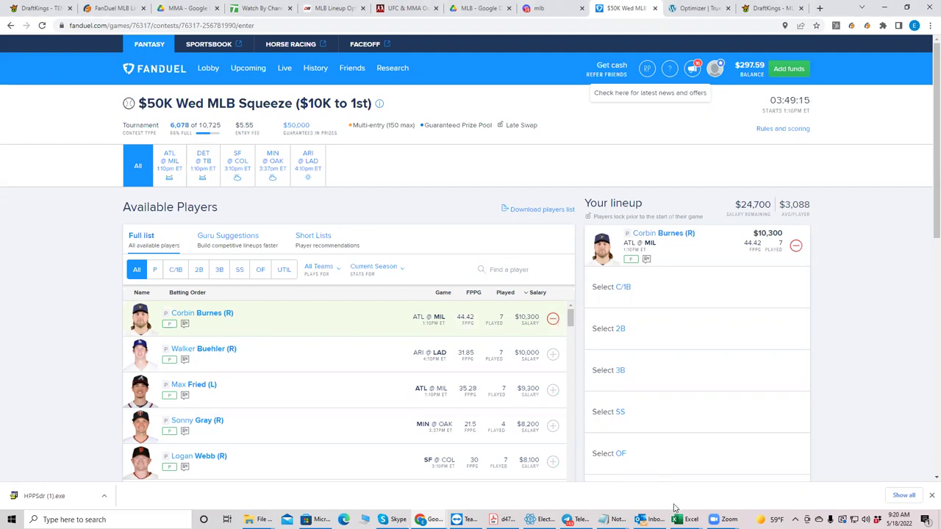
mouse_move(680, 520)
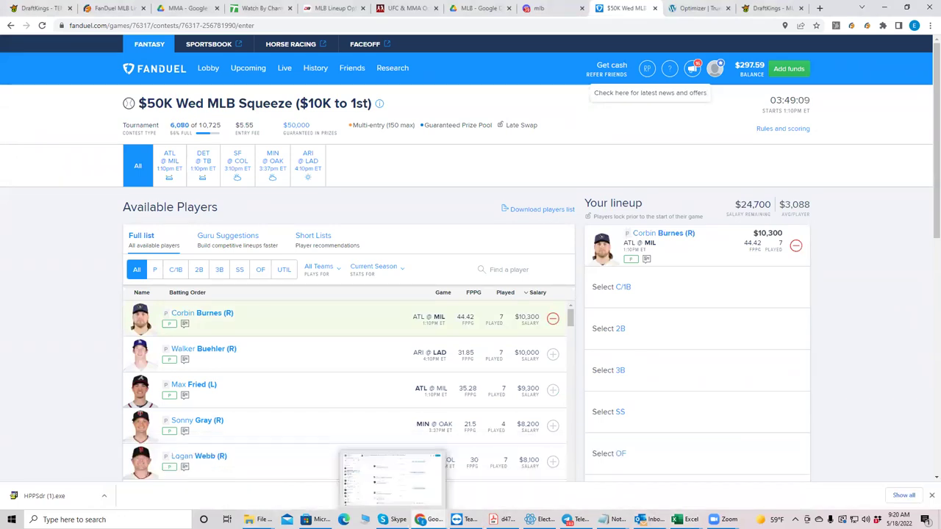
mouse_move(261, 520)
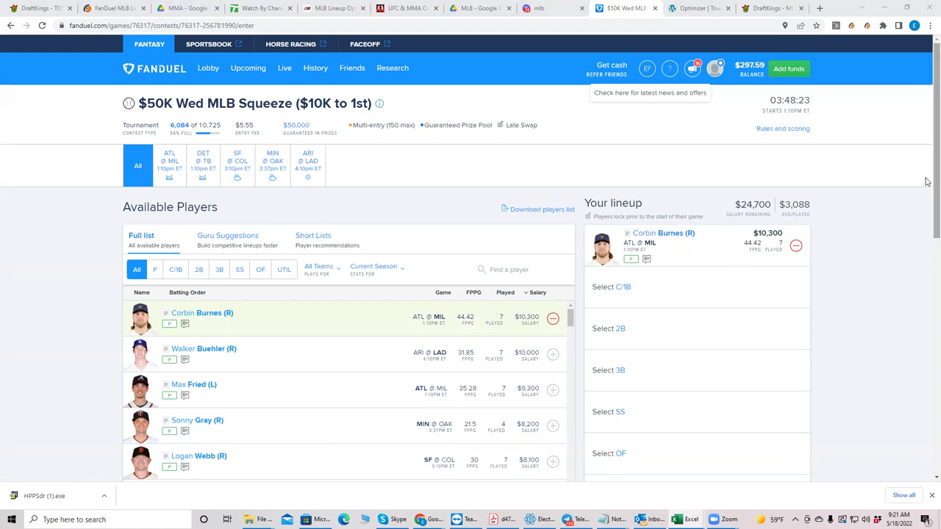
Step: Add Freddie Freeman in the C/1B slot and Mookie Betts in the outfield
scroll(928, 184, down, 1)
scroll(927, 184, down, 1)
scroll(927, 158, up, 1)
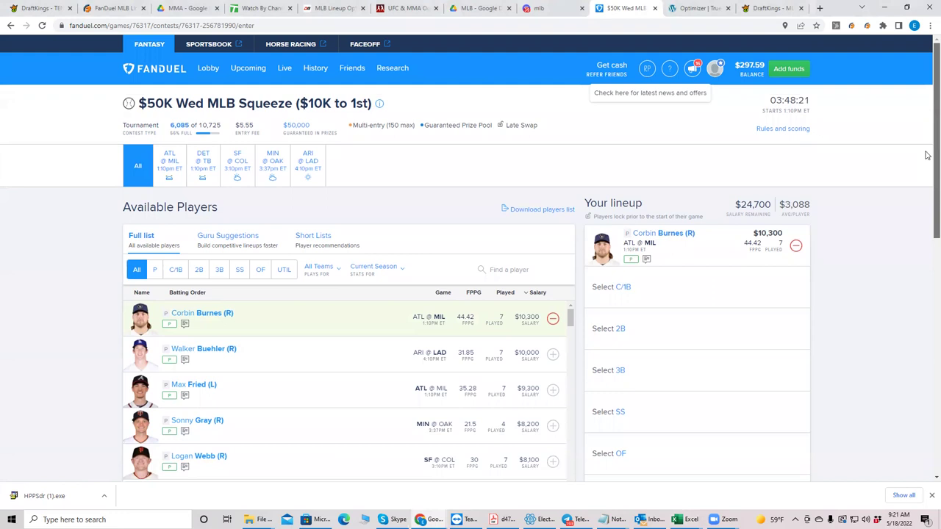
click(176, 270)
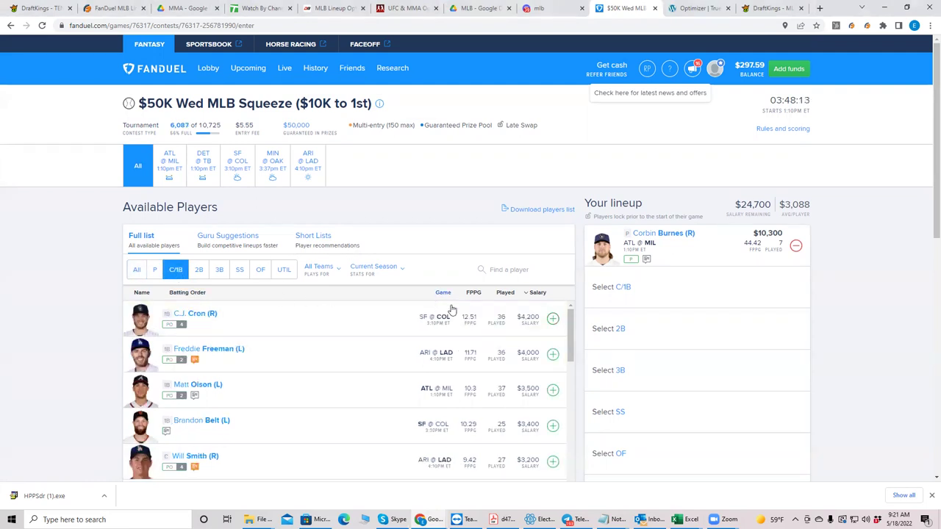
click(552, 356)
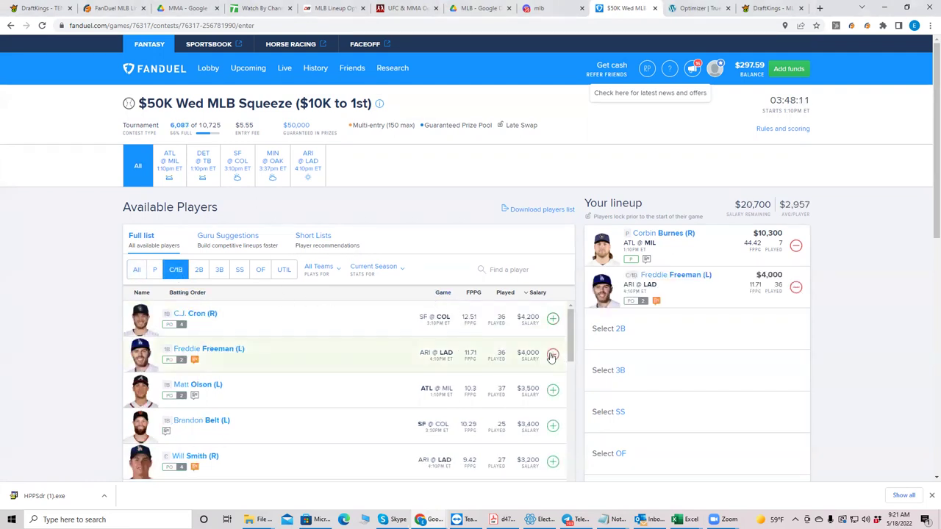
click(504, 269)
text(betts)
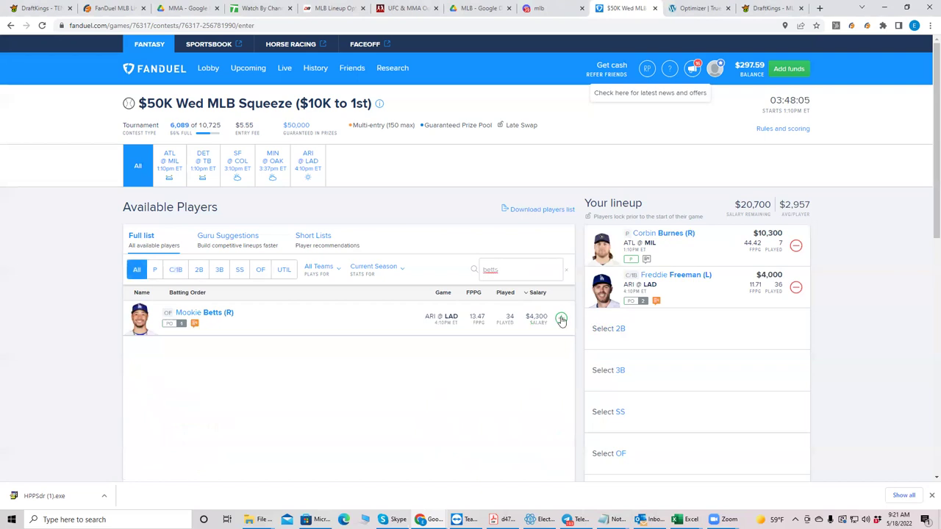
click(561, 318)
Step: Find Trea Turner and Max Muncy by name and add them in the shortstop and utility slots
click(518, 267)
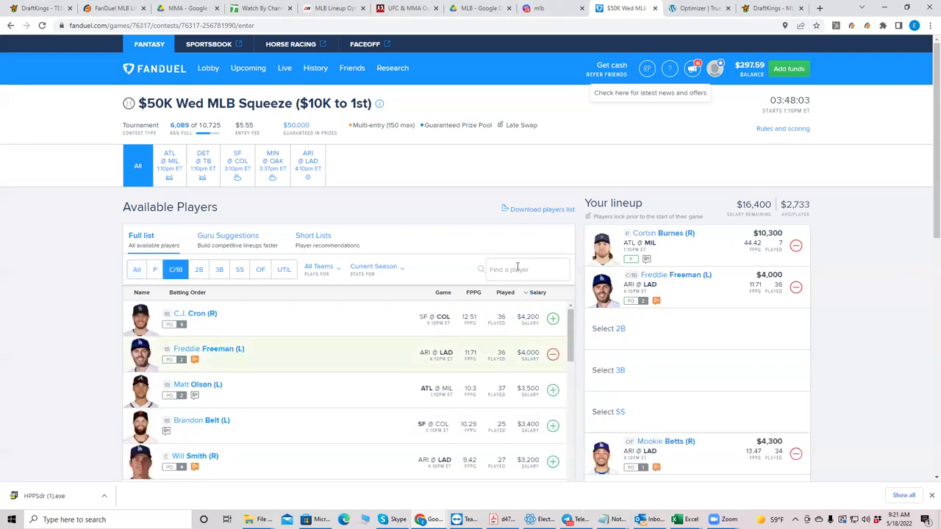
text(trea)
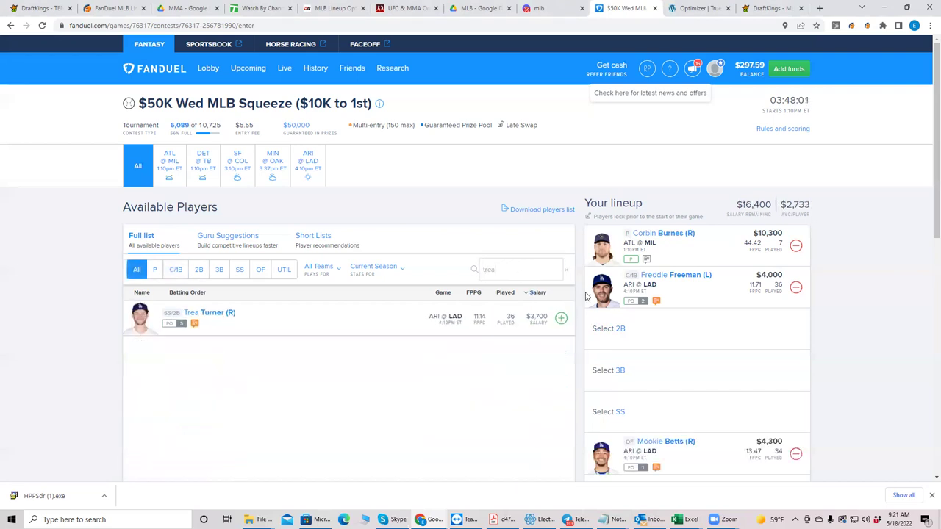
click(561, 320)
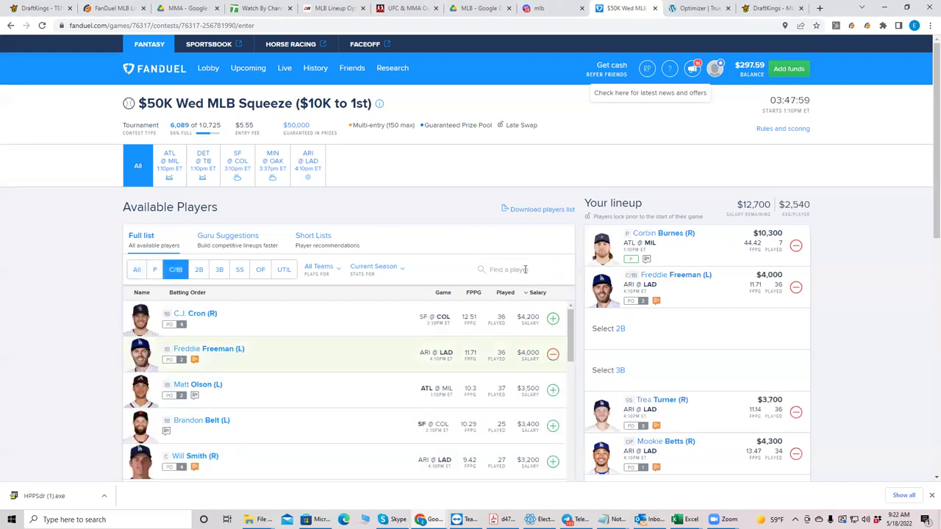
text(muncy)
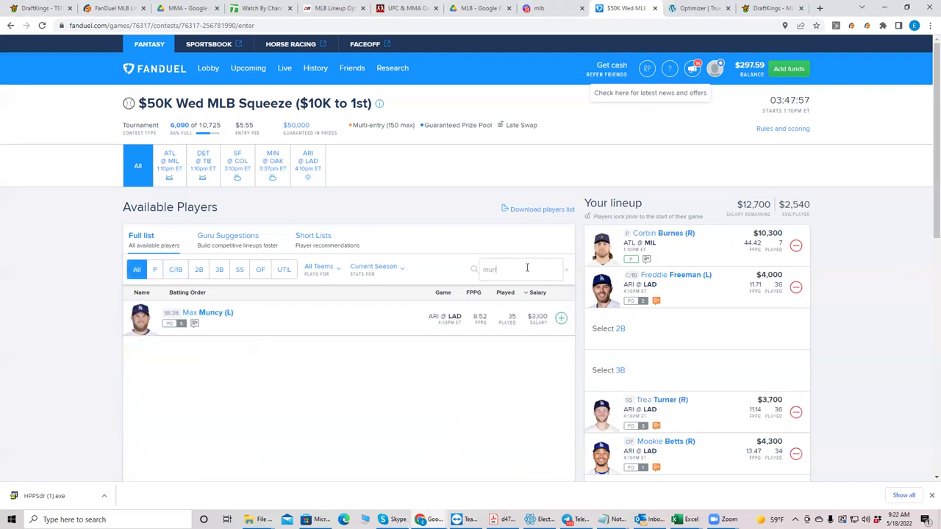
click(561, 319)
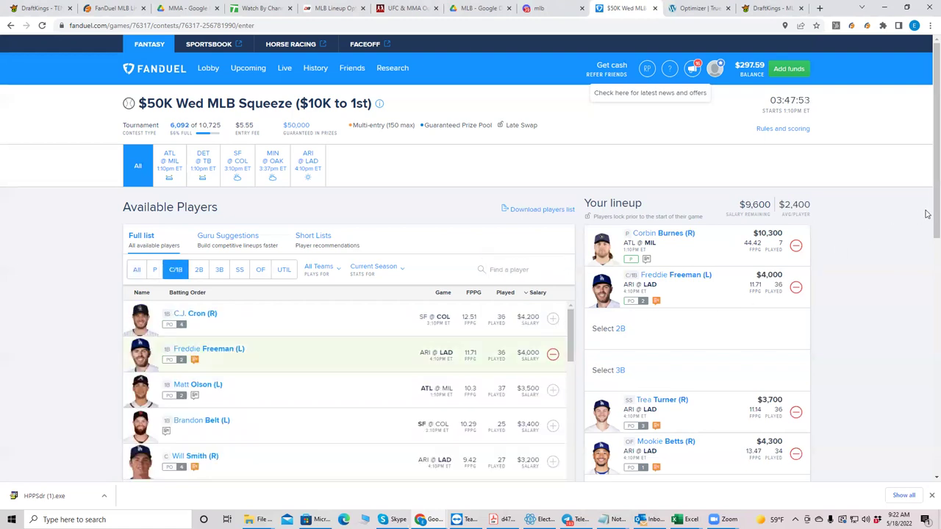
Step: Review the lineup's open slots and examine the SF @ COL hitters and their salaries position by position, through to utility
scroll(926, 224, down, 2)
scroll(926, 243, down, 3)
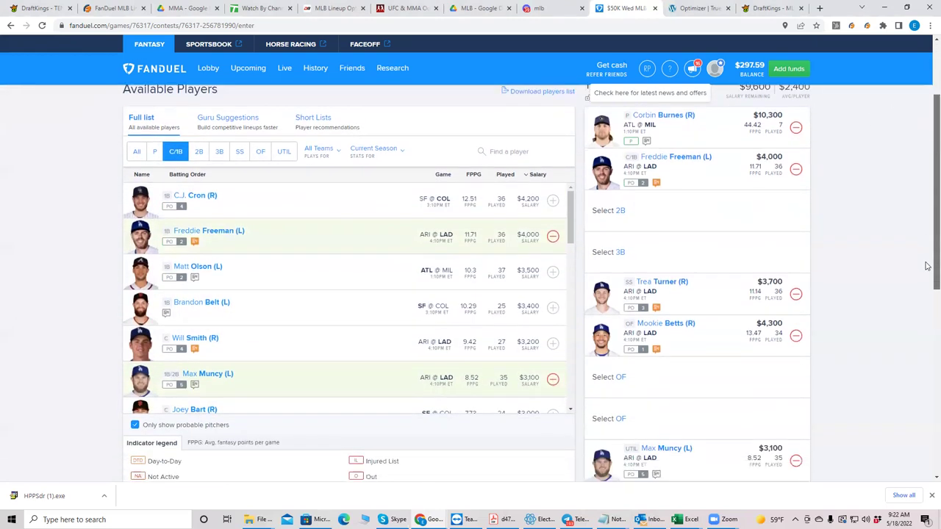
scroll(919, 206, up, 5)
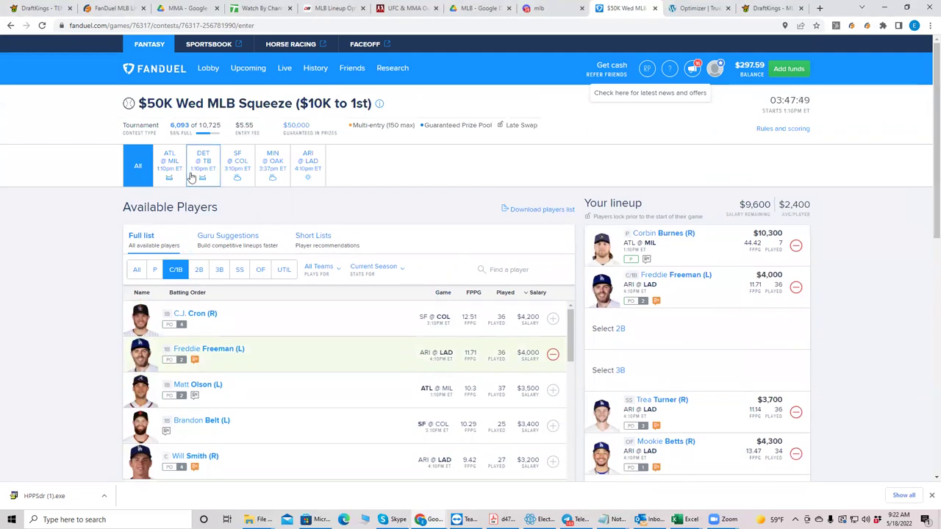
click(245, 168)
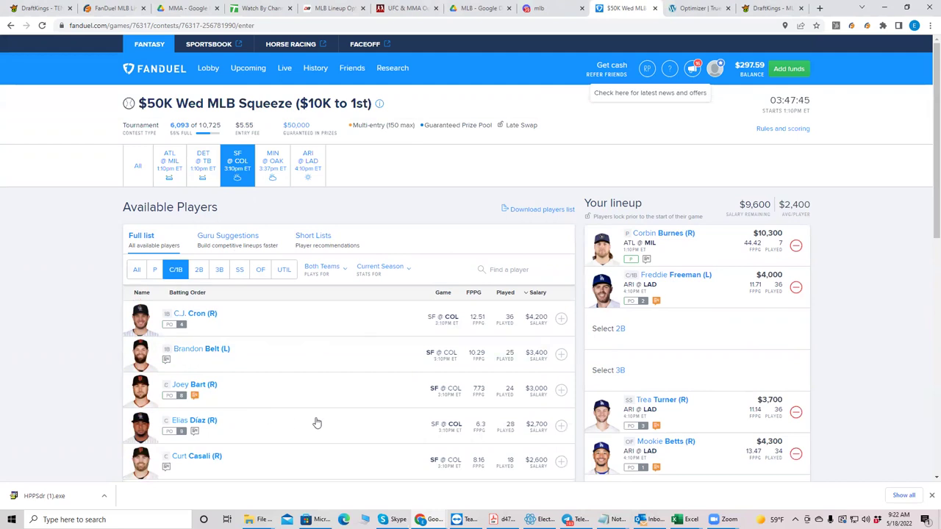
click(199, 270)
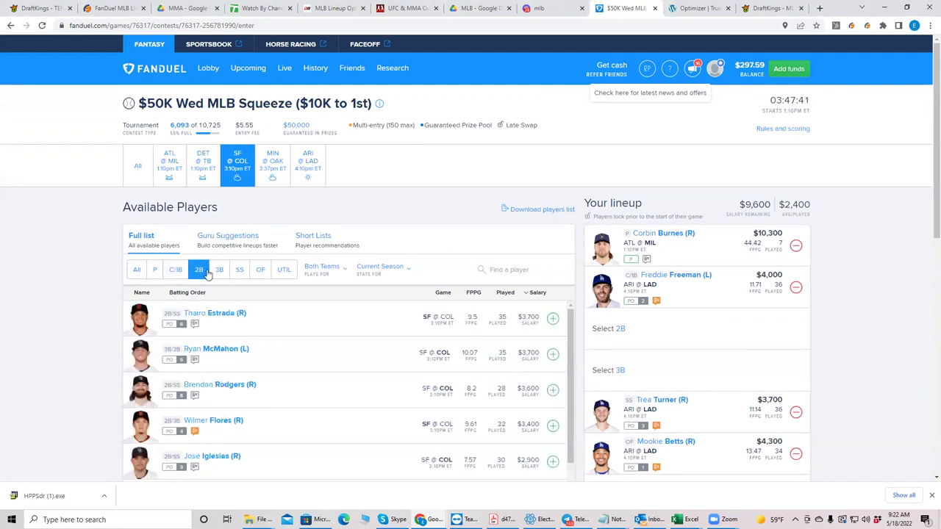
click(220, 270)
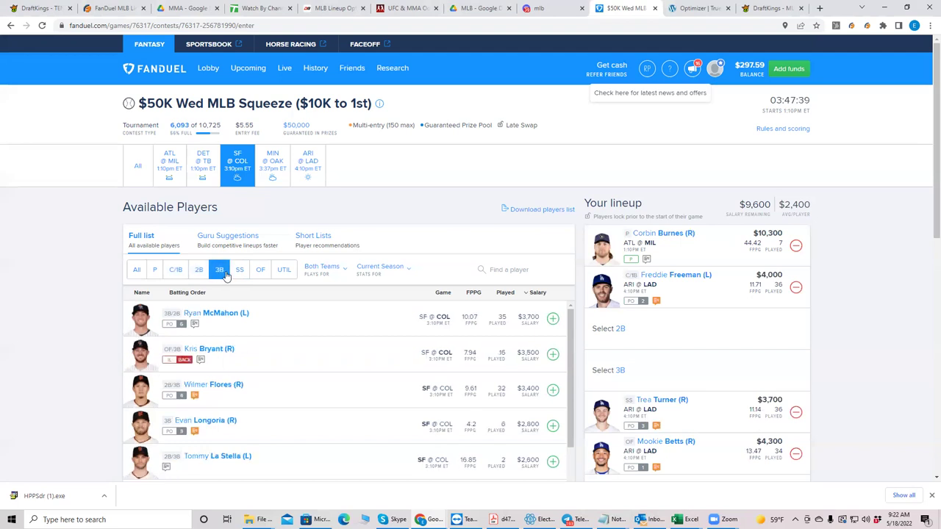
click(239, 272)
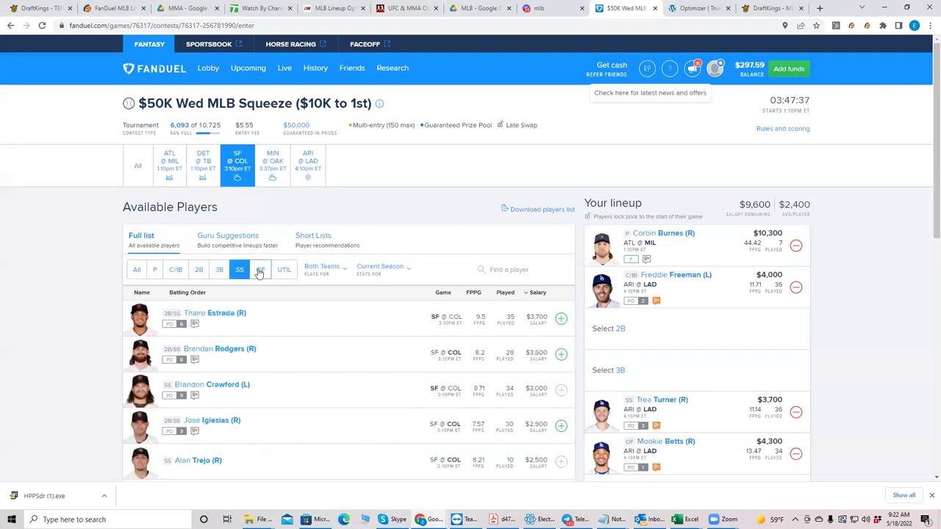
click(259, 272)
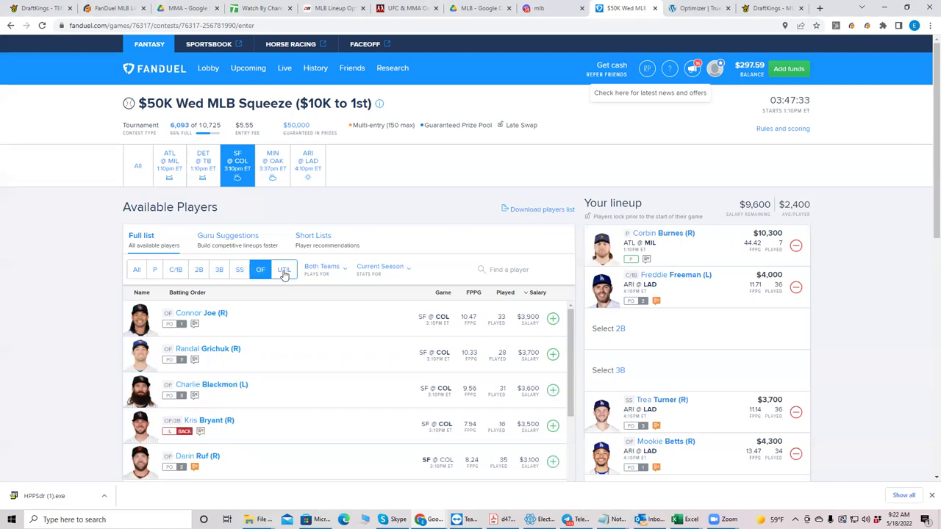
click(284, 273)
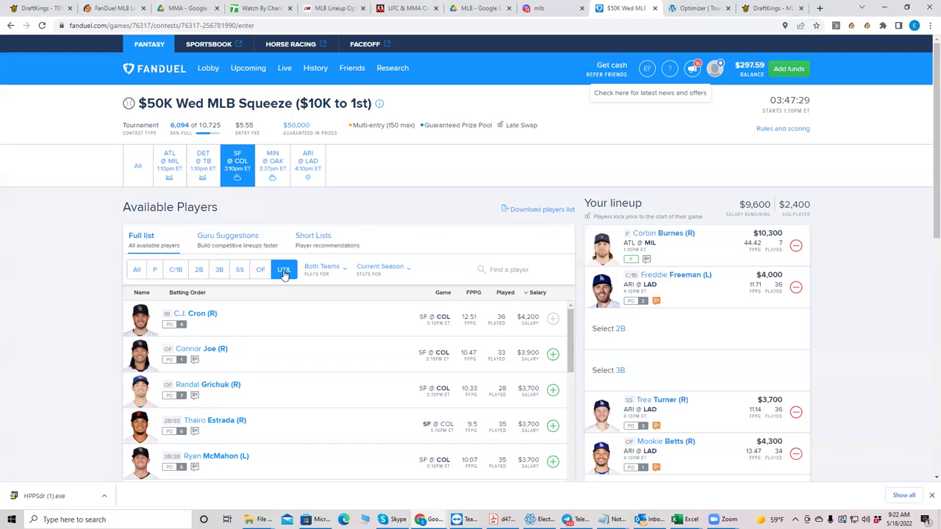
Step: Add Tampa Bay outfielders Randy Arozarena and Harold Ramírez from the DET @ TB game to the lineup
click(137, 272)
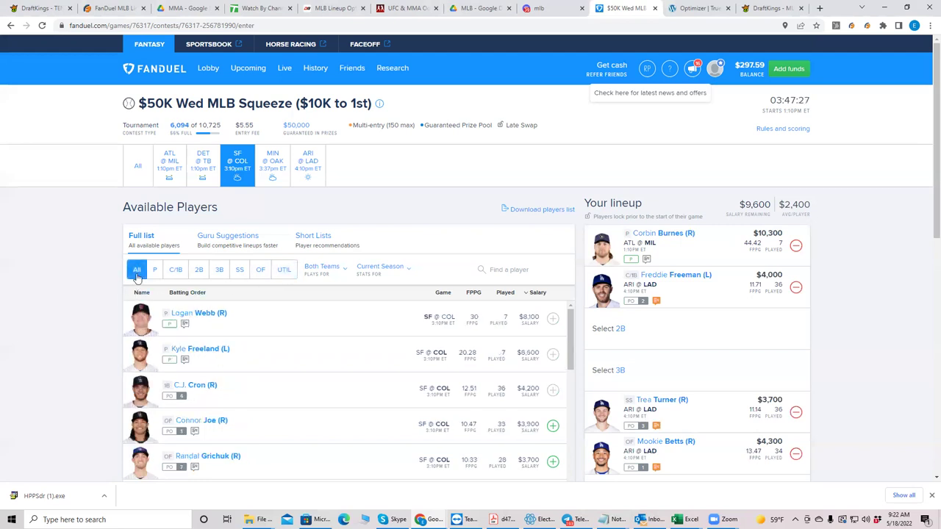
click(200, 176)
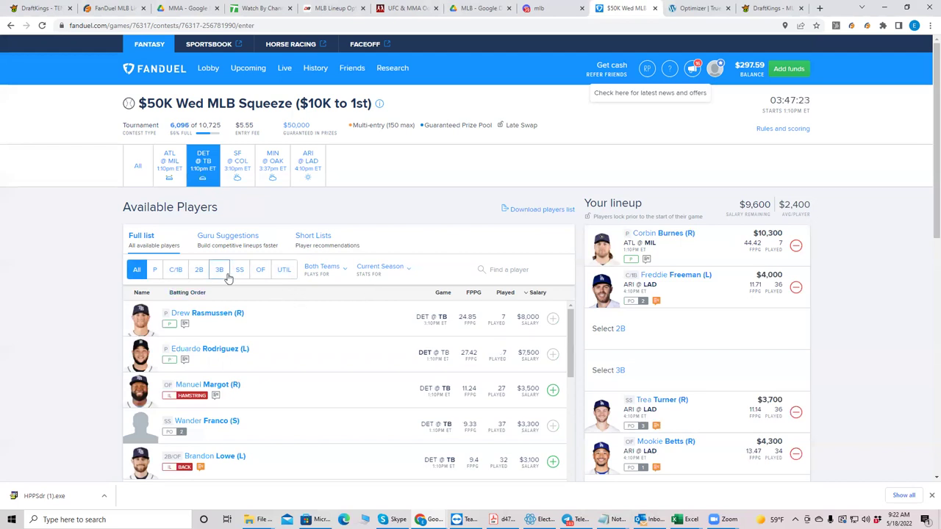
click(260, 271)
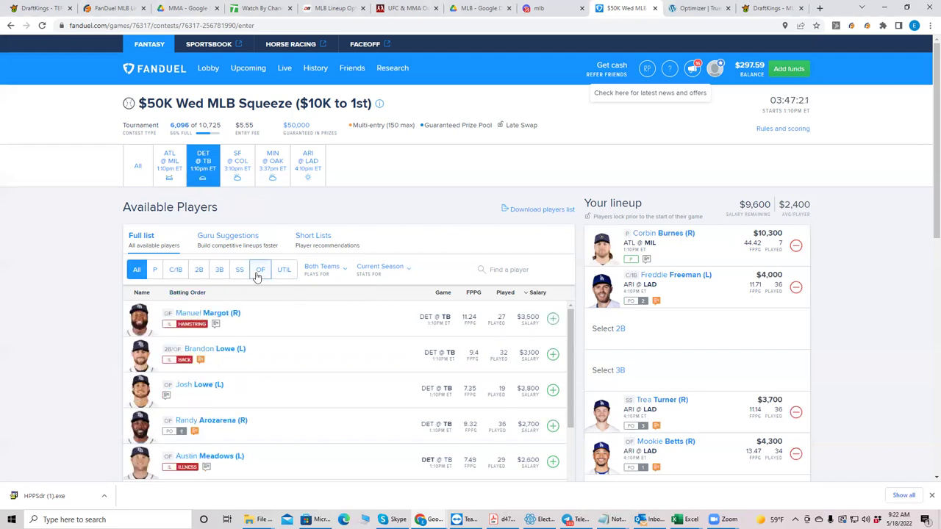
click(553, 425)
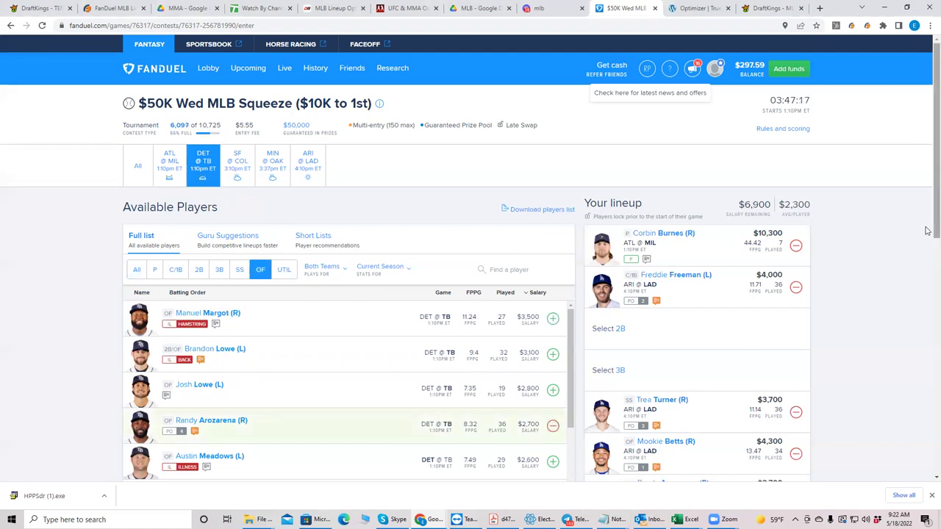
scroll(928, 250, down, 1)
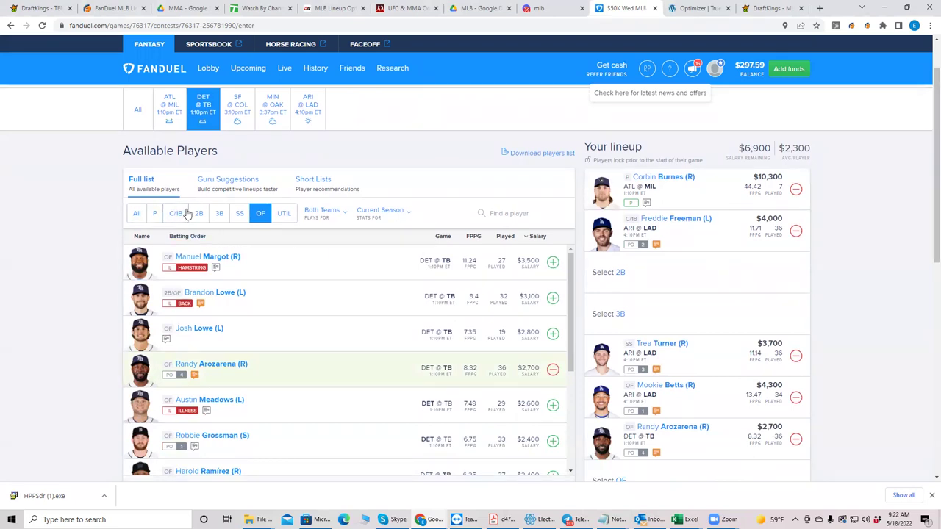
click(504, 213)
text(ram)
click(561, 262)
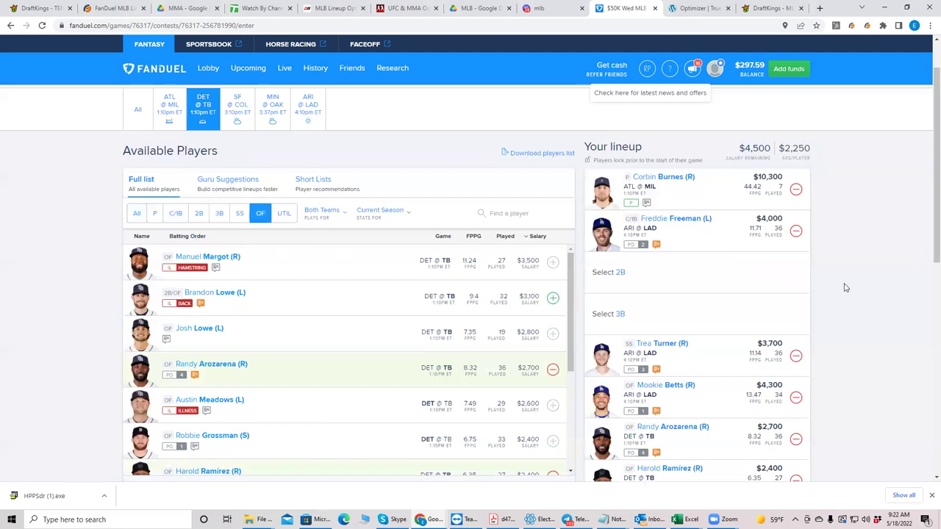
Step: Move Trea Turner from the lineup's shortstop slot to second base, using the ARI @ LAD second basemen
scroll(927, 248, down, 1)
scroll(927, 250, down, 1)
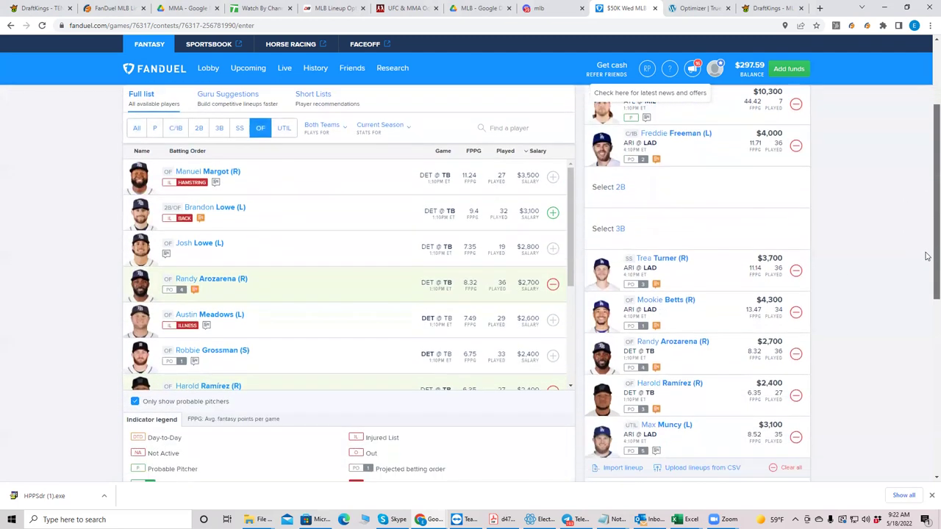
scroll(926, 252, up, 1)
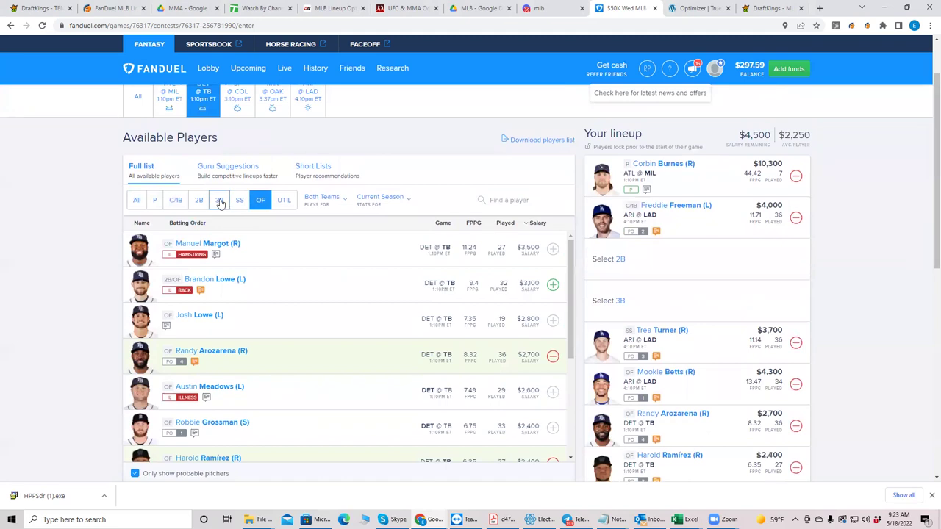
click(199, 204)
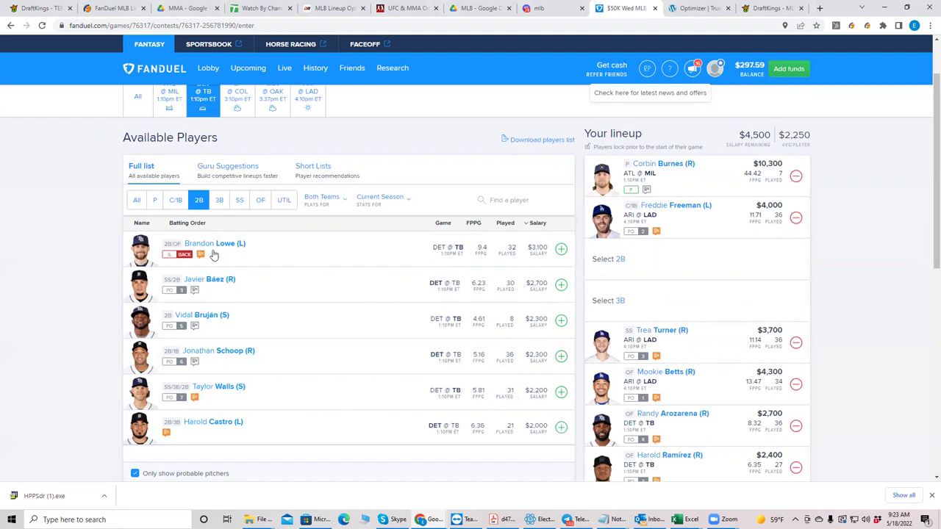
click(312, 105)
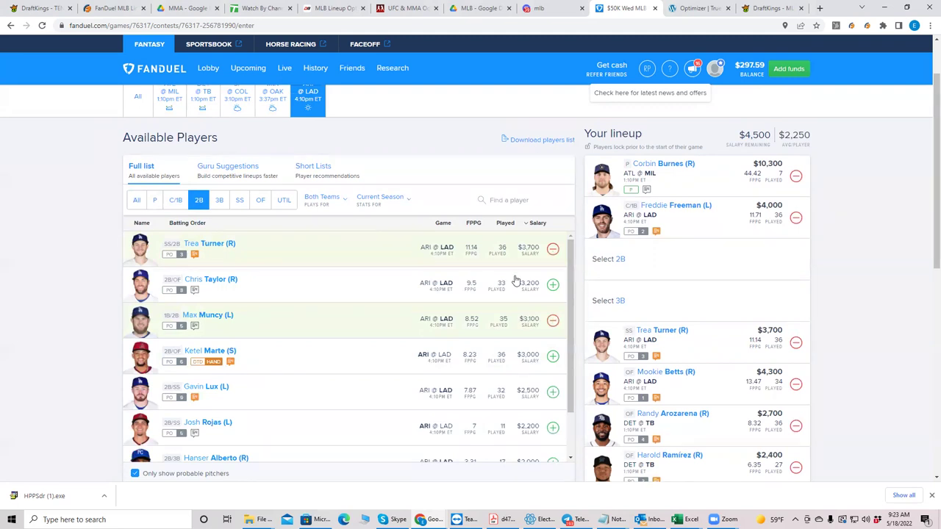
click(795, 343)
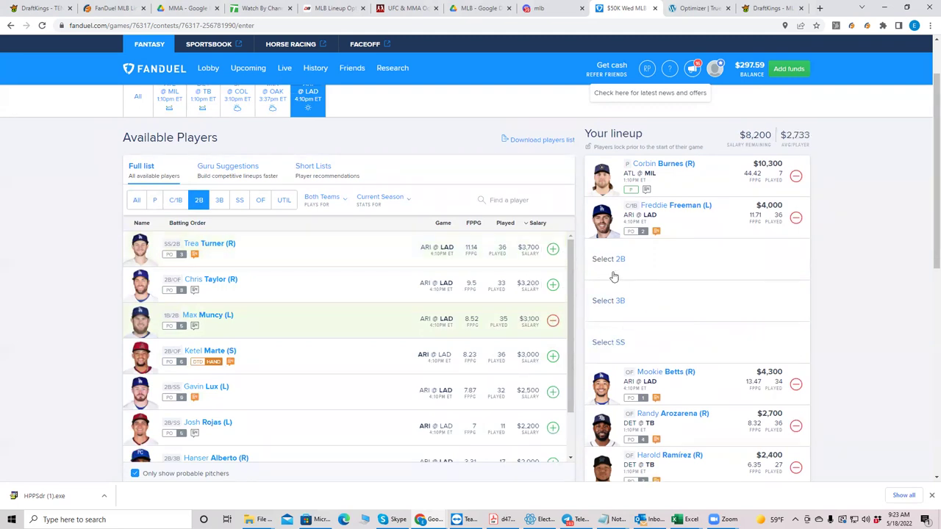
click(552, 249)
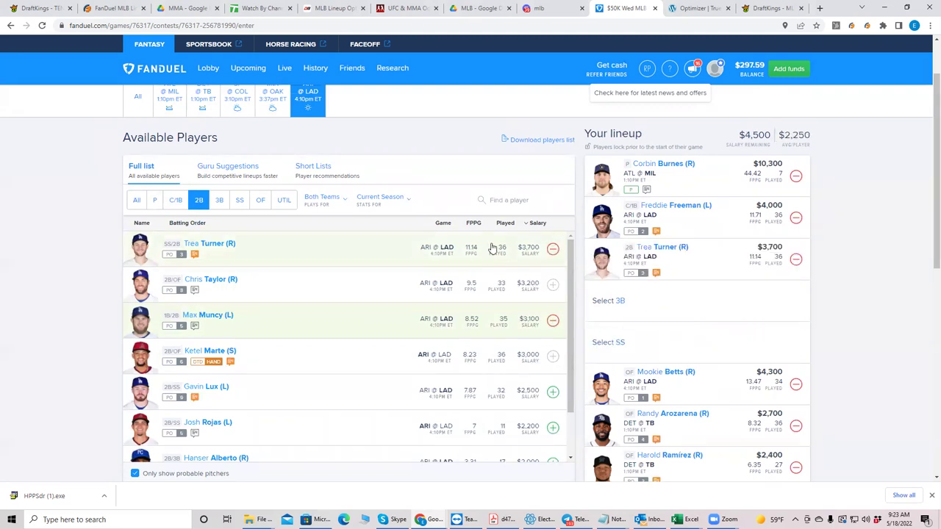
Step: Add Wander Franco from the DET @ TB game in the open shortstop slot
click(203, 103)
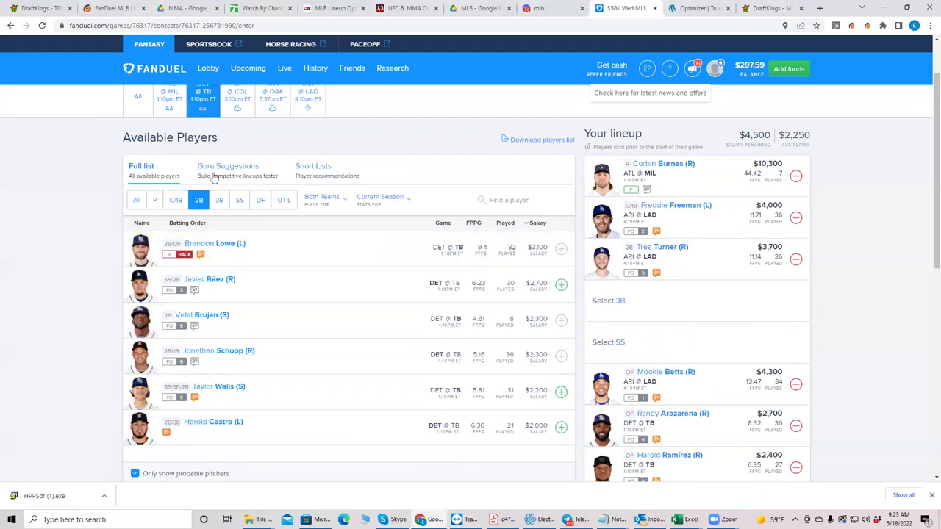
click(240, 202)
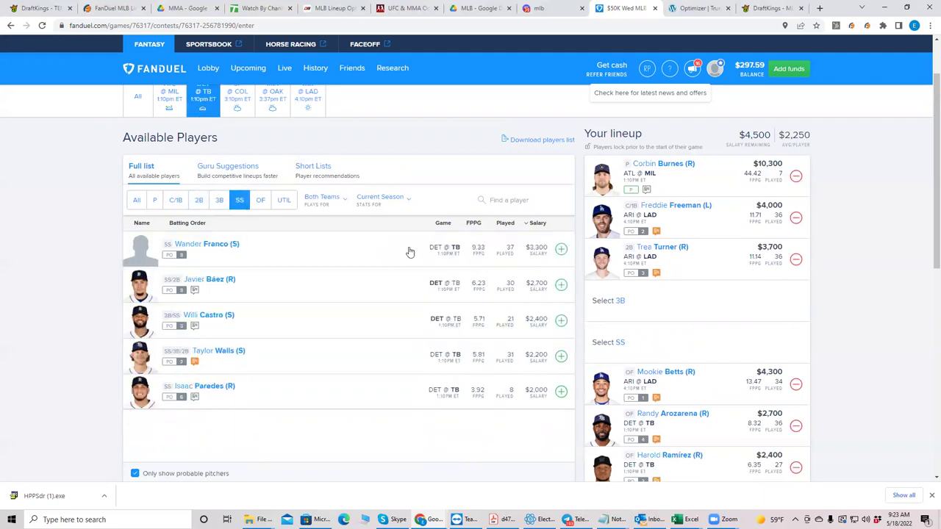
click(560, 249)
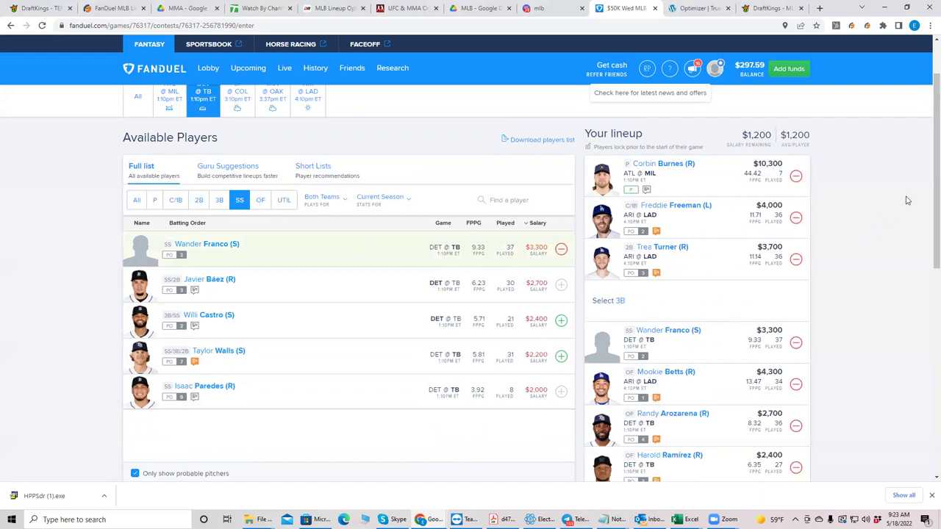
Step: Review the lineup and its remaining salary, and remove Mookie Betts from the outfield
scroll(926, 195, down, 2)
scroll(928, 227, up, 1)
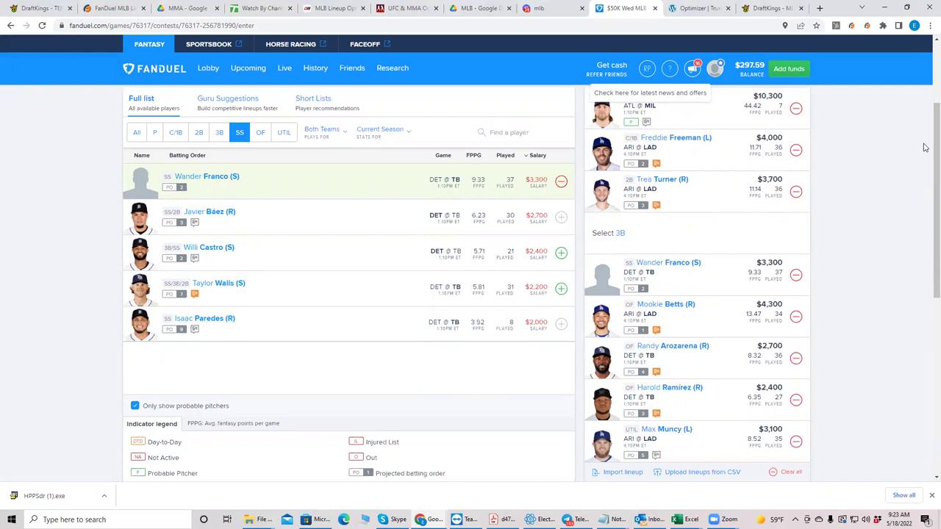
scroll(928, 114, up, 1)
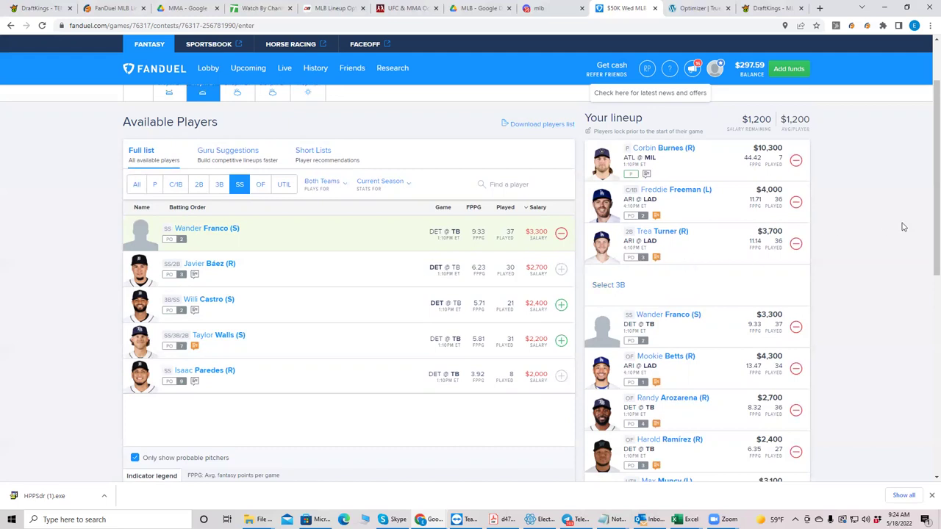
drag(936, 213, 924, 194)
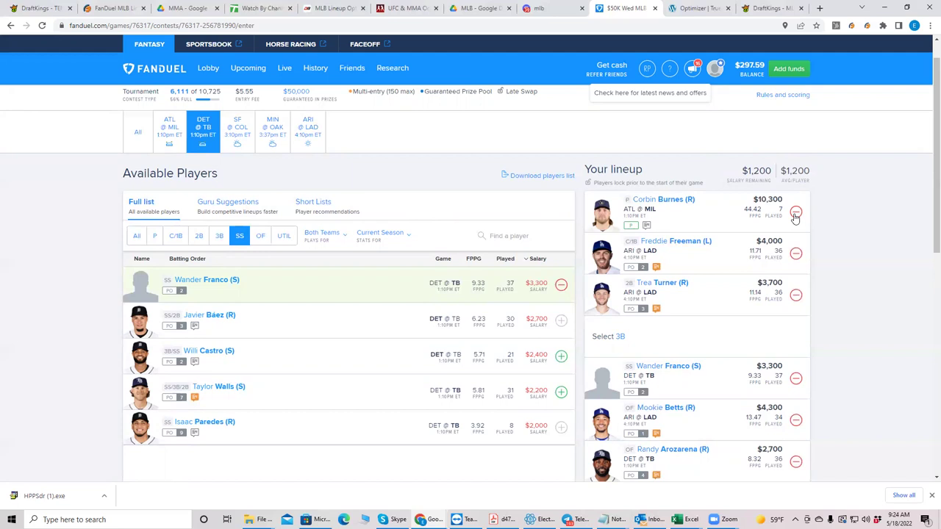
scroll(926, 221, down, 2)
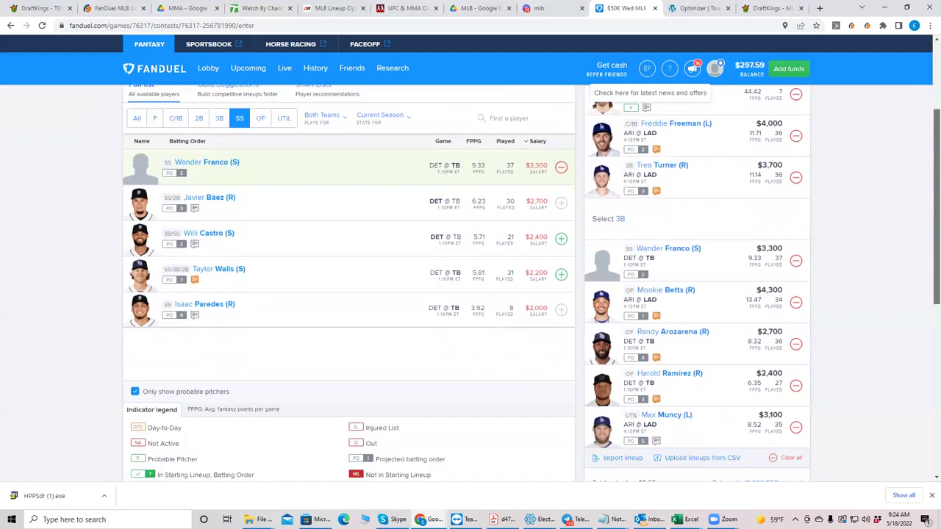
scroll(698, 250, up, 1)
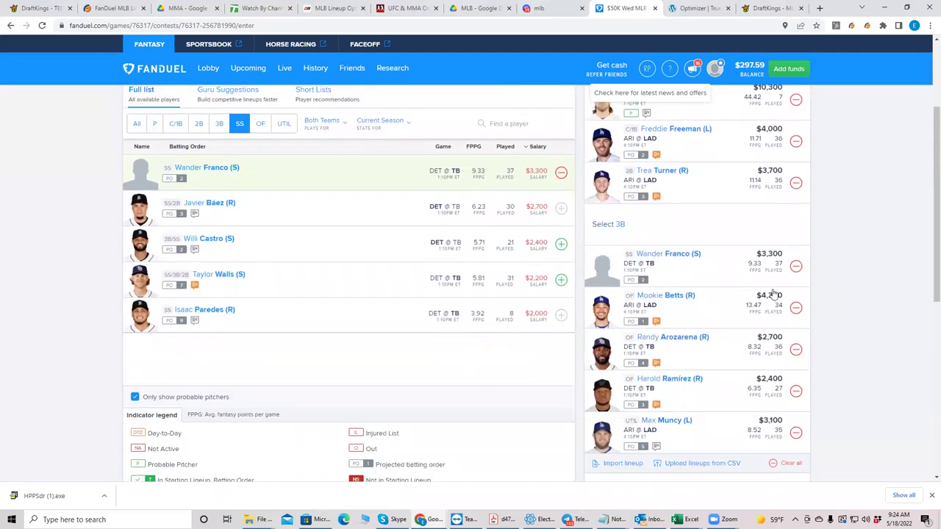
click(797, 308)
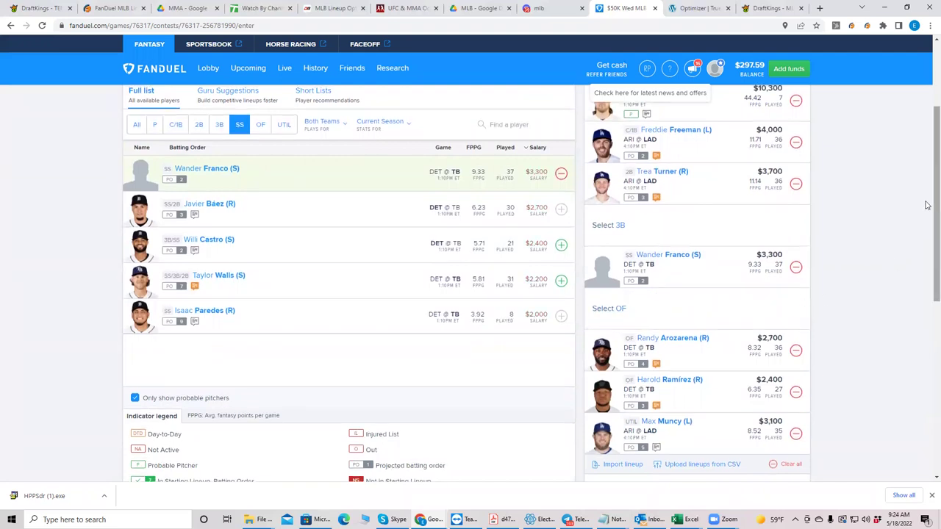
scroll(926, 206, up, 2)
scroll(927, 221, down, 2)
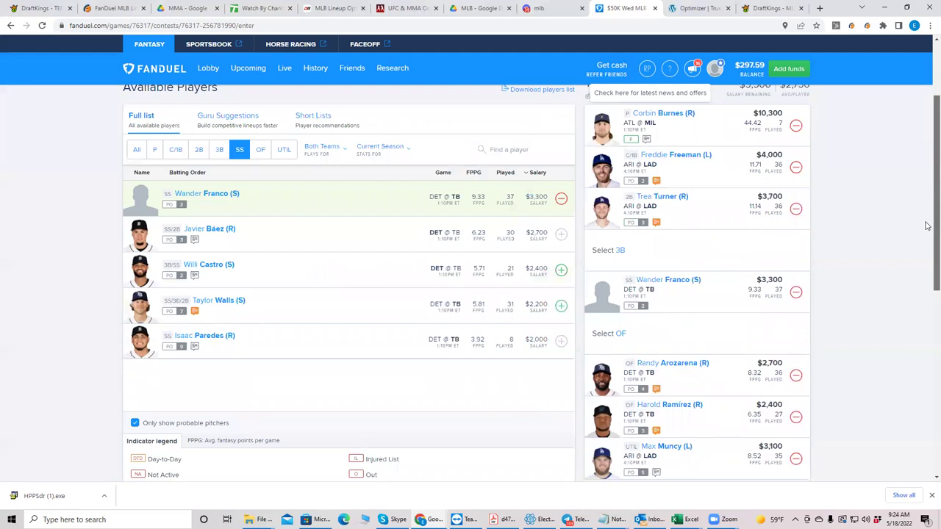
scroll(927, 225, up, 2)
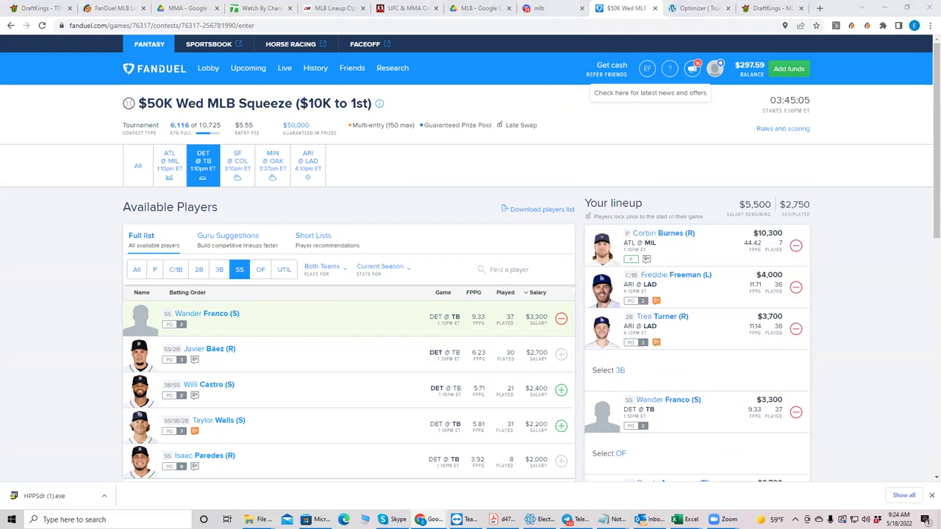
Step: Switch to DraftKings' MLB $300K Mega 8's contest and add Max Scherzer and Gerrit Cole as the two pitchers
key(ctrl+9)
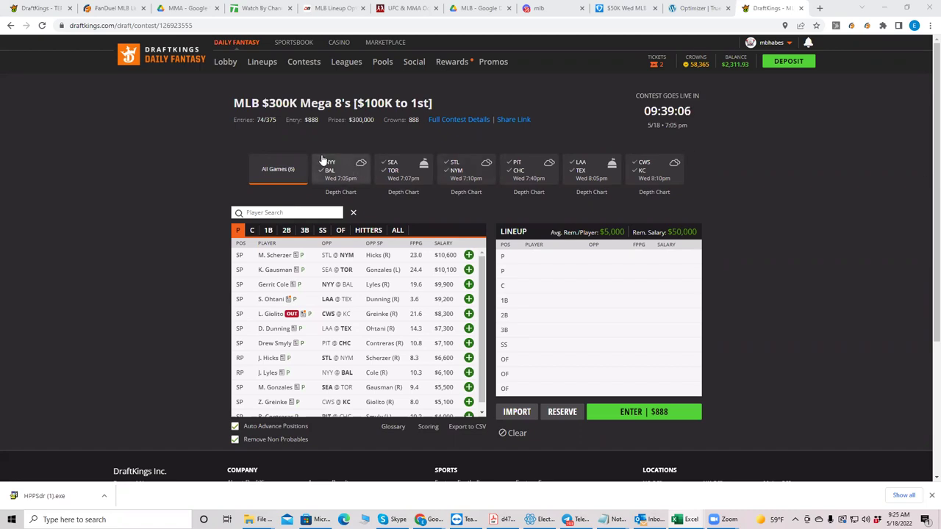
click(458, 178)
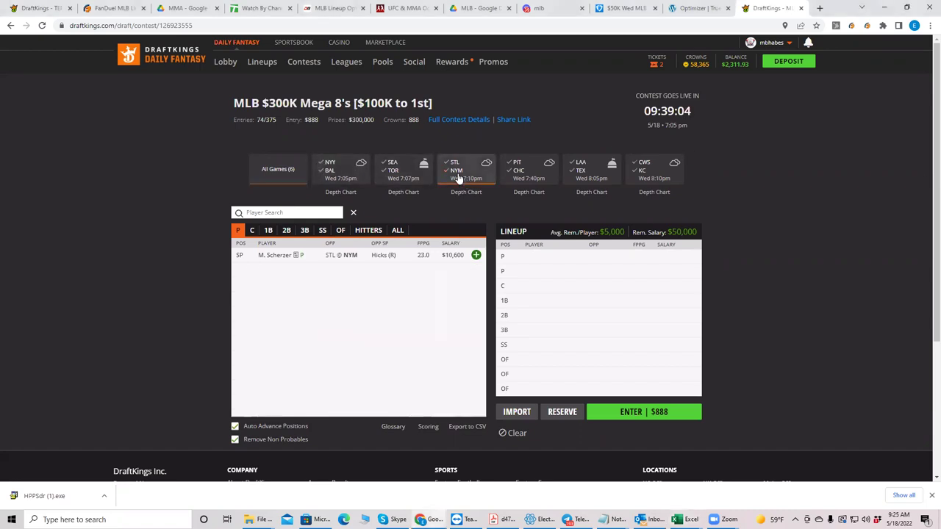
click(477, 255)
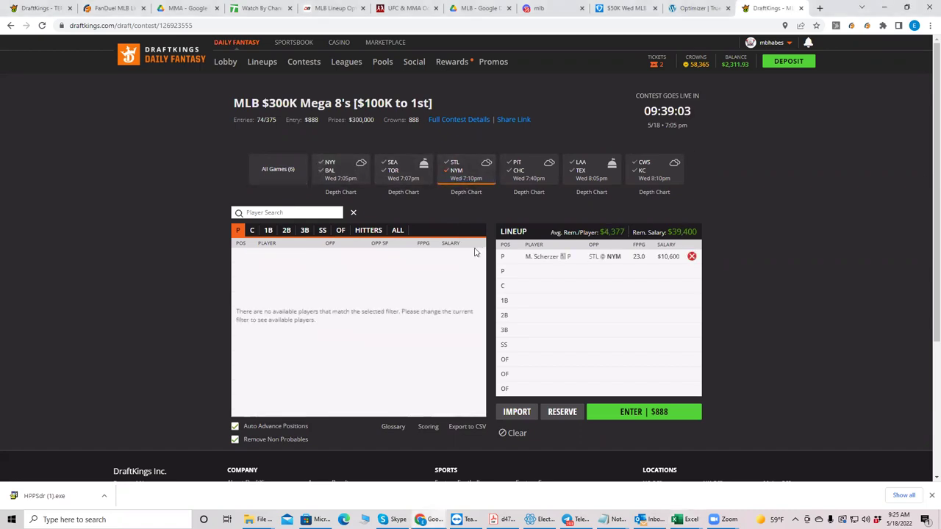
click(449, 175)
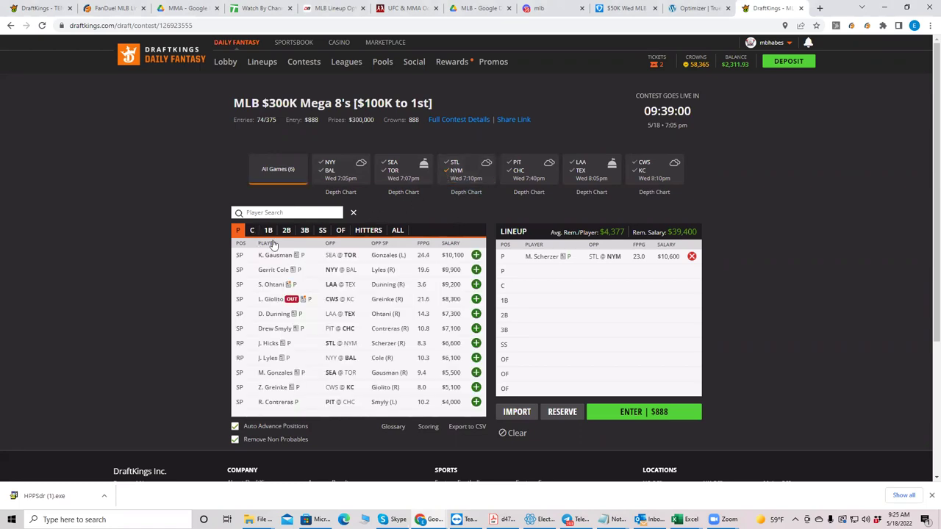
click(477, 270)
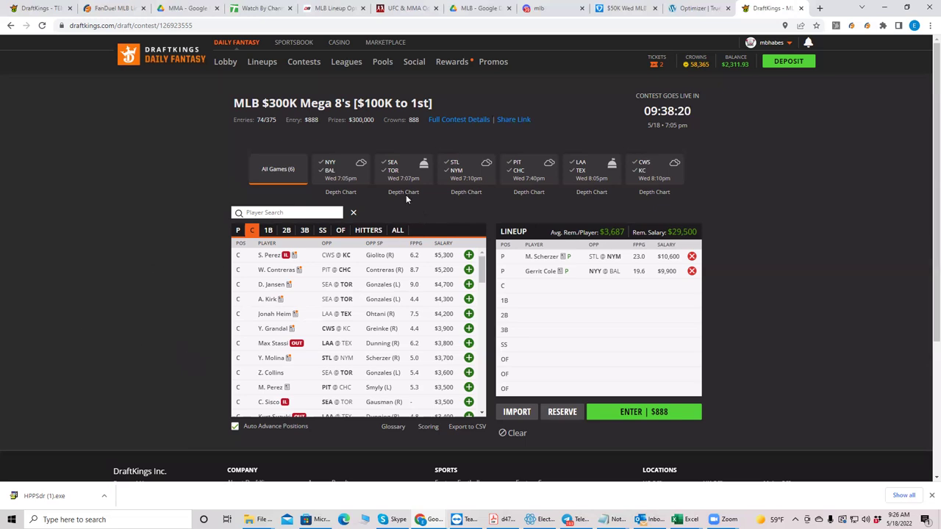
Step: Narrow the pitchers to the Chicago Cubs and examine Drew Smyly's season statistics and game log
click(520, 176)
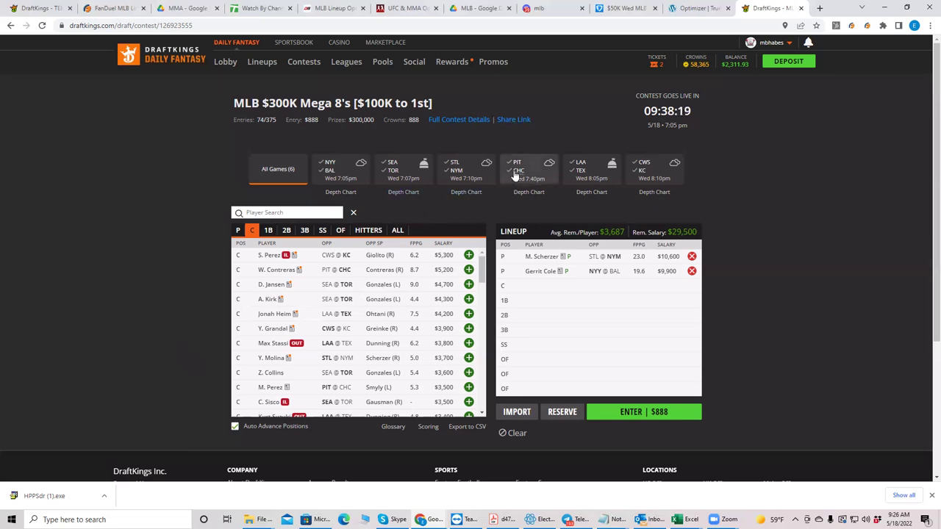
click(239, 231)
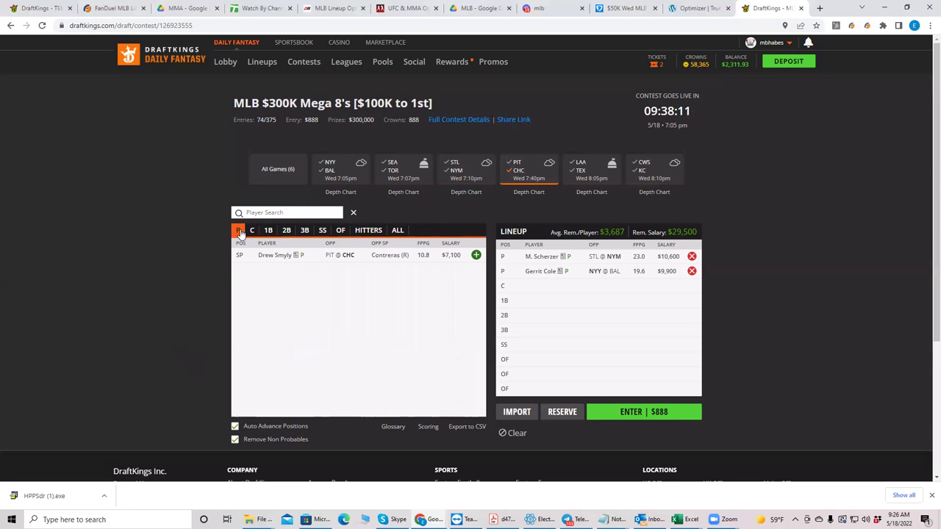
click(279, 257)
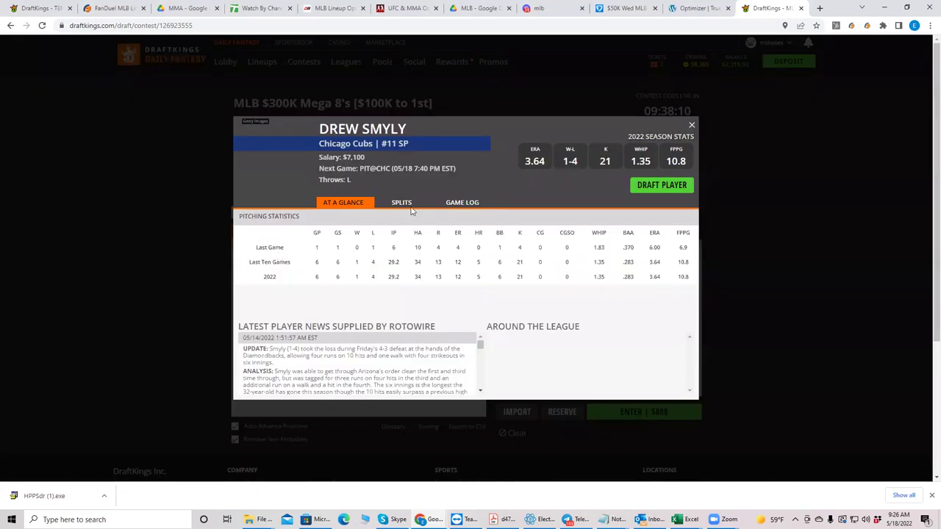
click(460, 205)
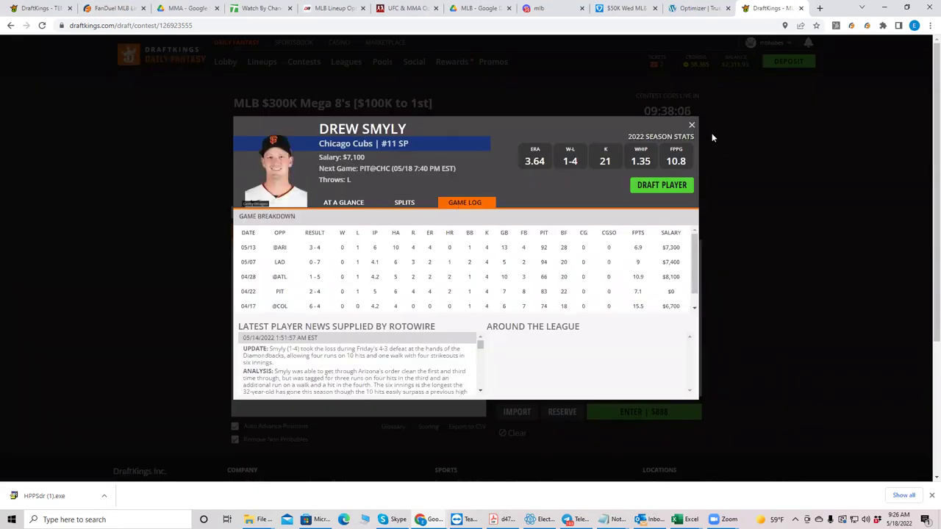
click(692, 127)
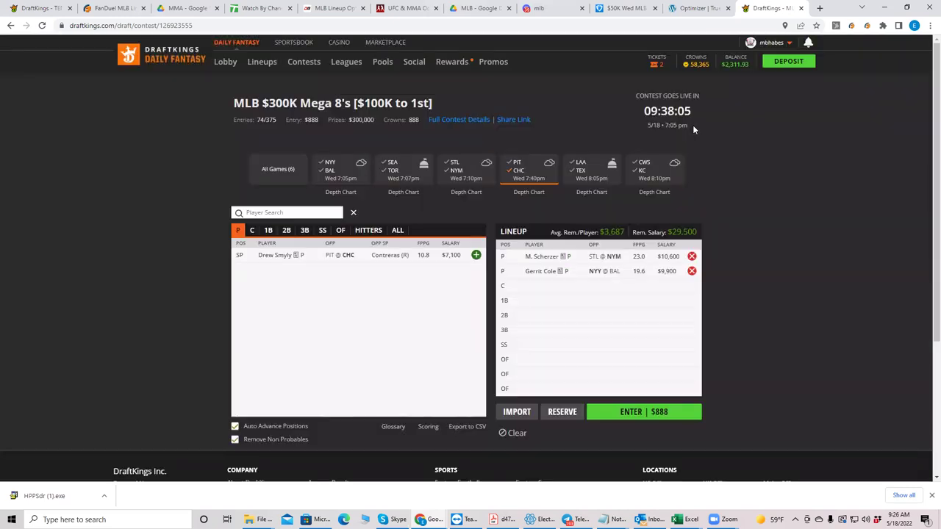
Step: Swap Gerrit Cole for Los Angeles Angels pitcher Shohei Ohtani in the second pitcher slot
click(517, 173)
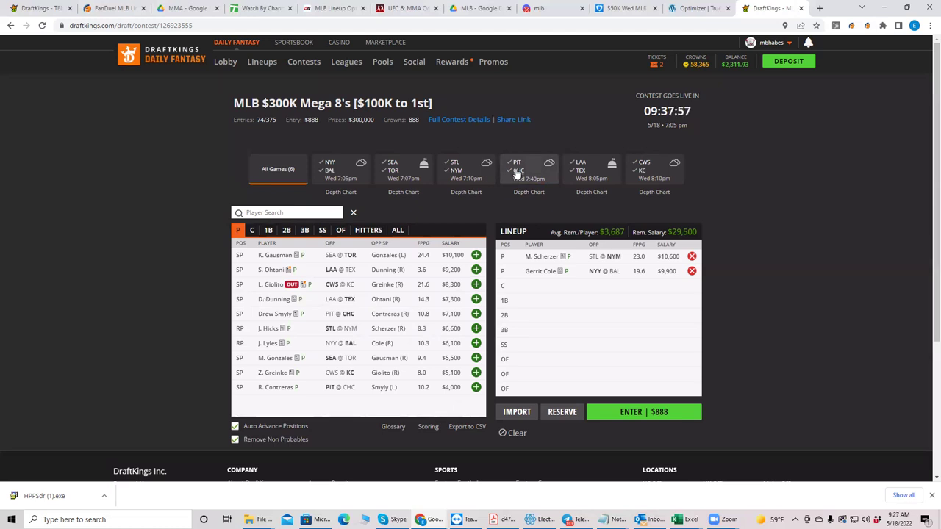
click(588, 165)
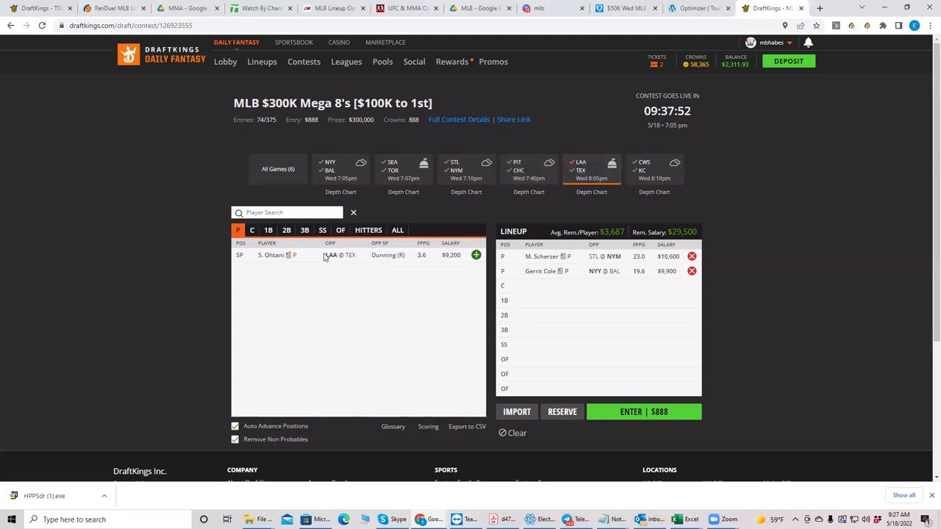
click(691, 271)
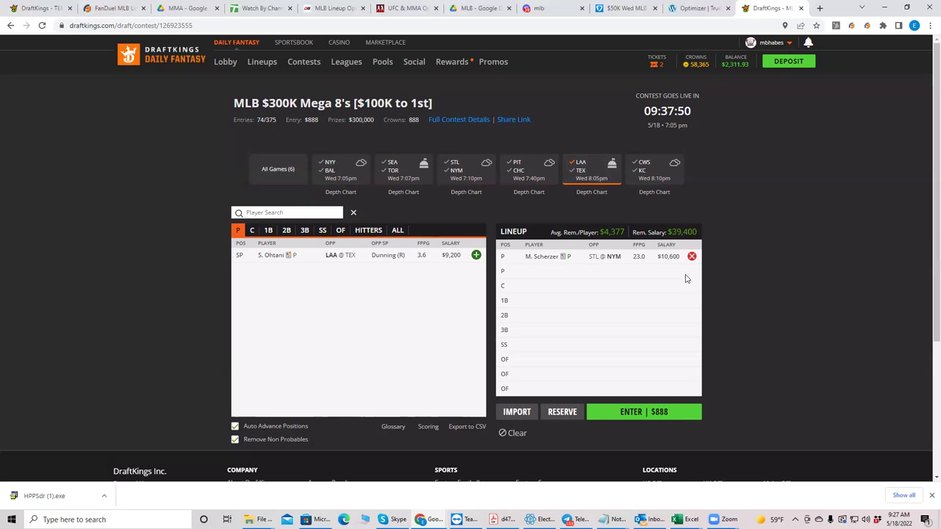
click(475, 256)
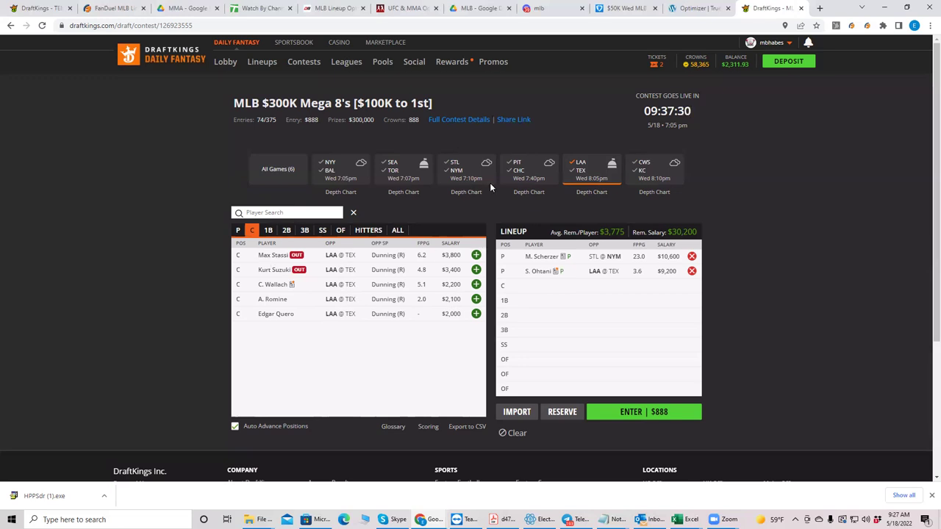
Step: Check Chicago White Sox pitcher Lucas Giolito's statistics and draft him in place of Shohei Ohtani
click(579, 171)
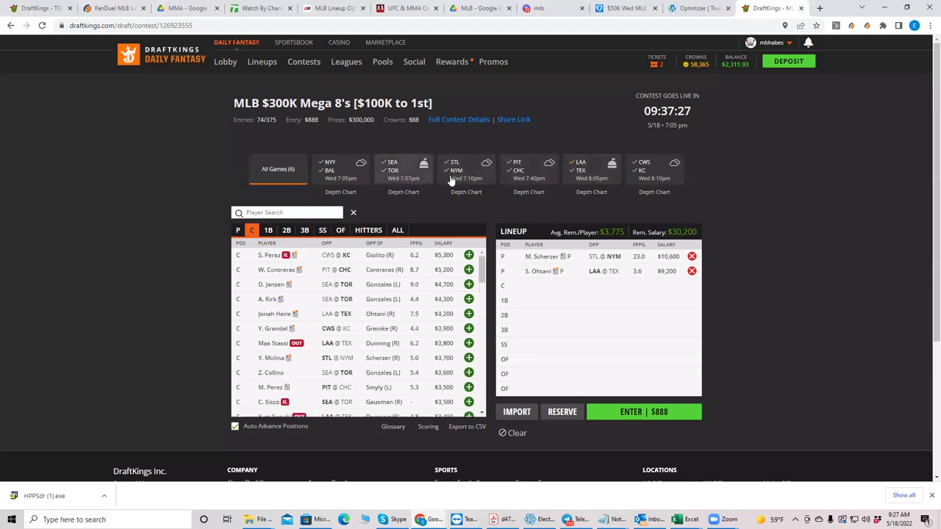
click(644, 167)
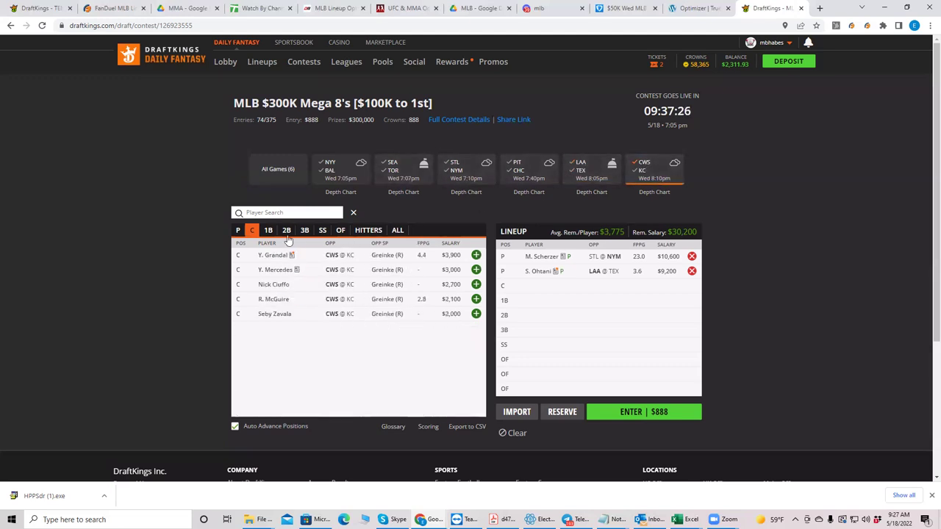
click(241, 232)
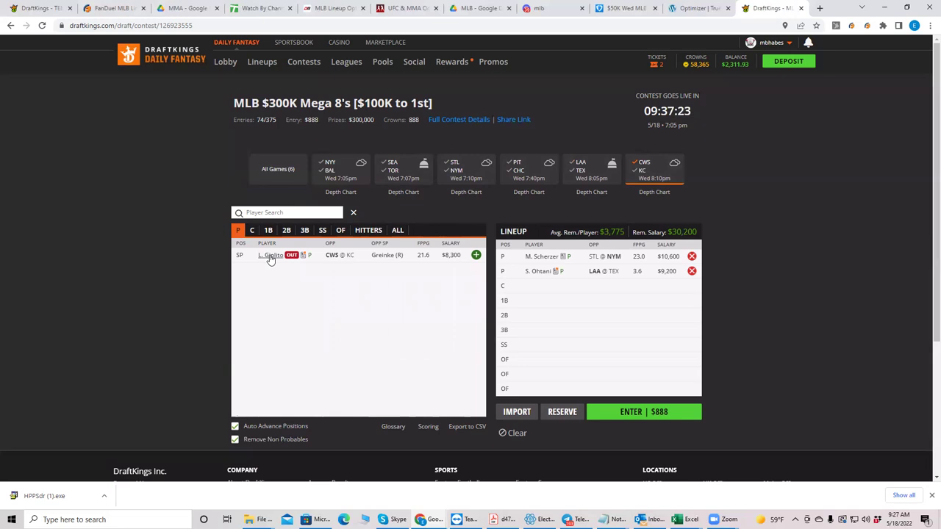
click(270, 255)
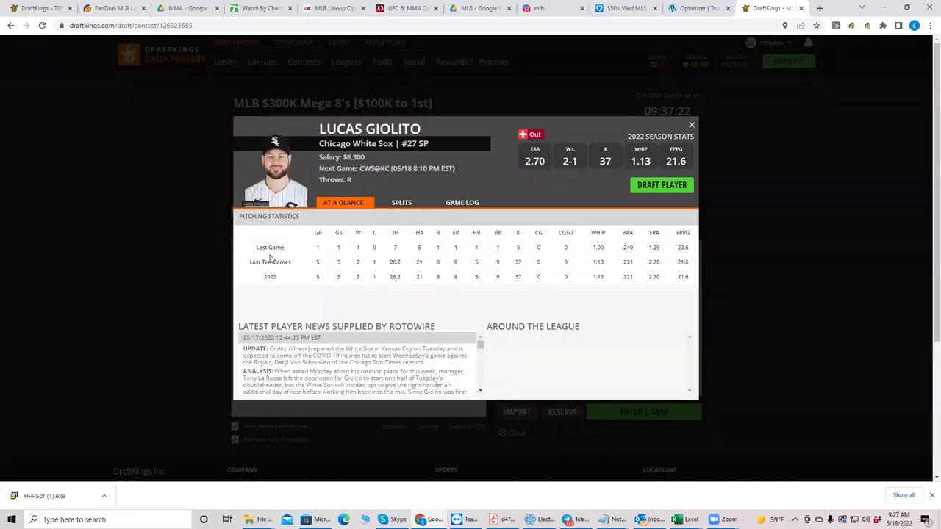
click(654, 188)
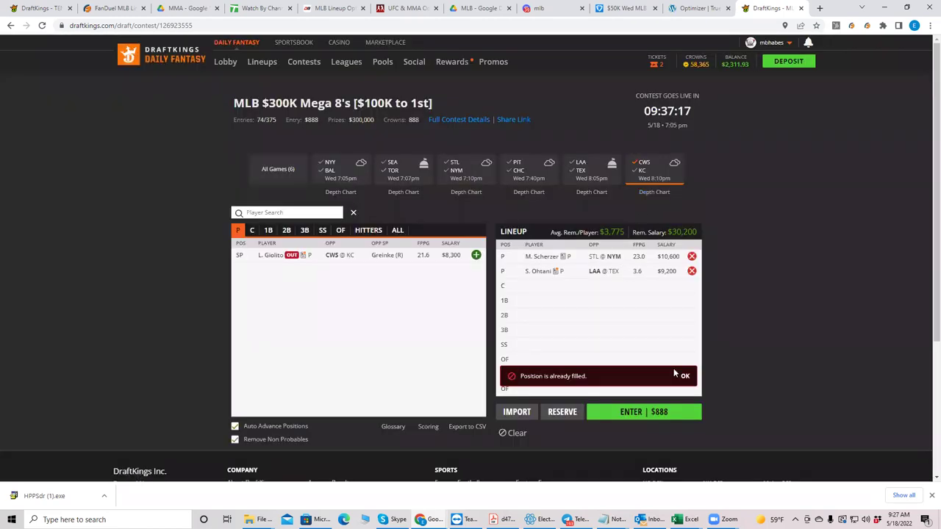
click(685, 381)
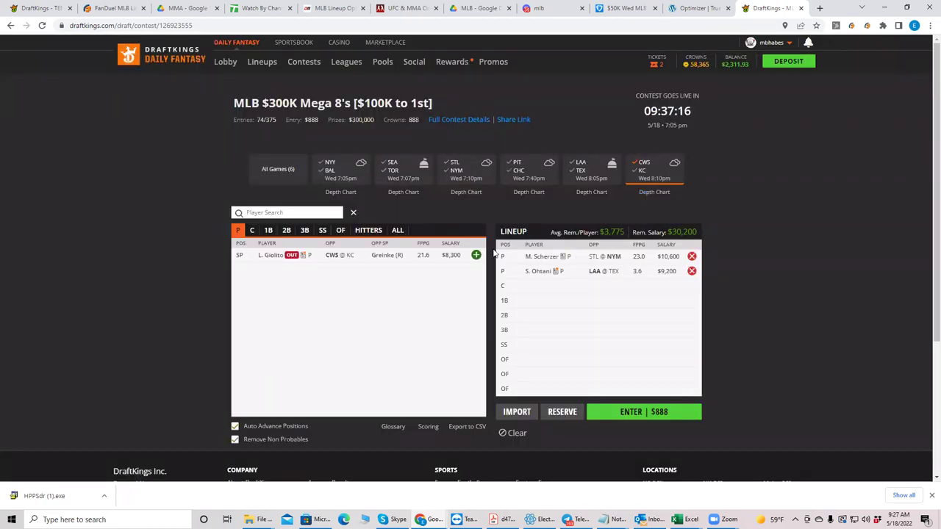
click(692, 271)
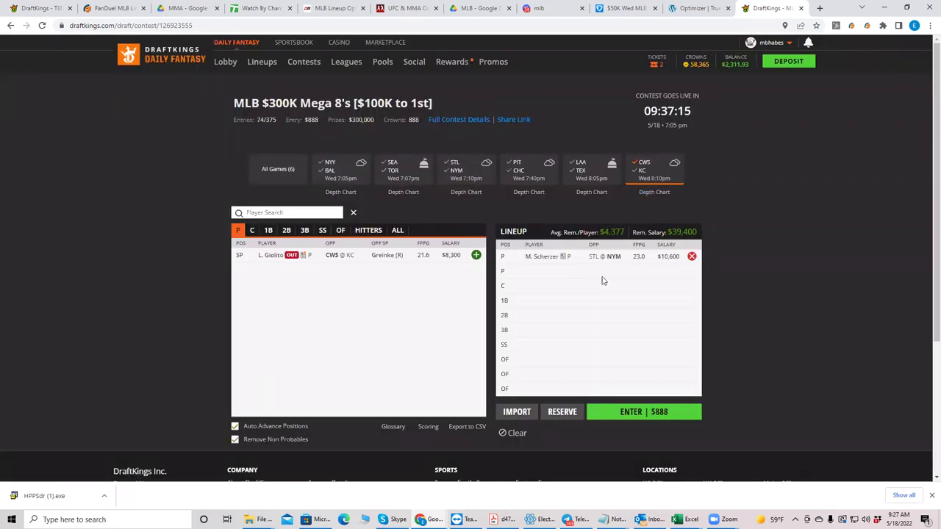
click(476, 255)
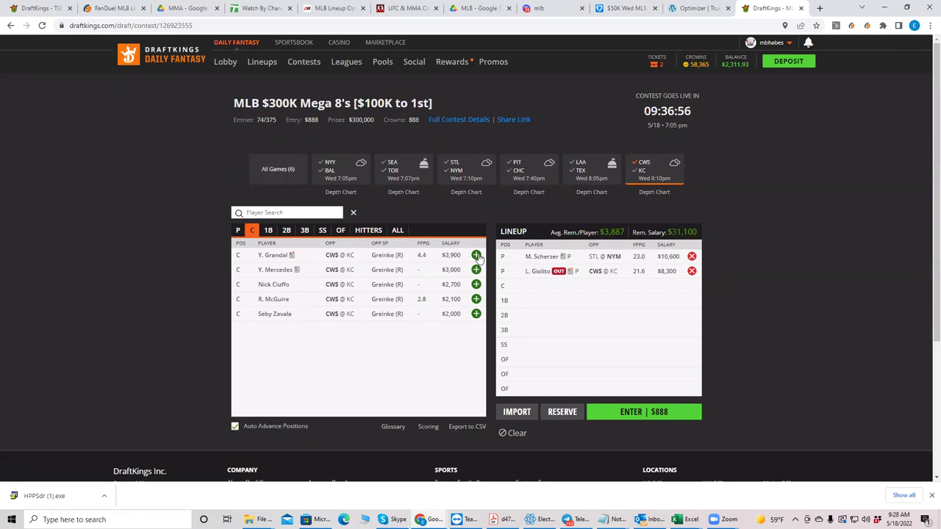
Step: Examine Toronto pitcher Kevin Gausman's season statistics and full game log, and return the pitcher list to all games
click(401, 177)
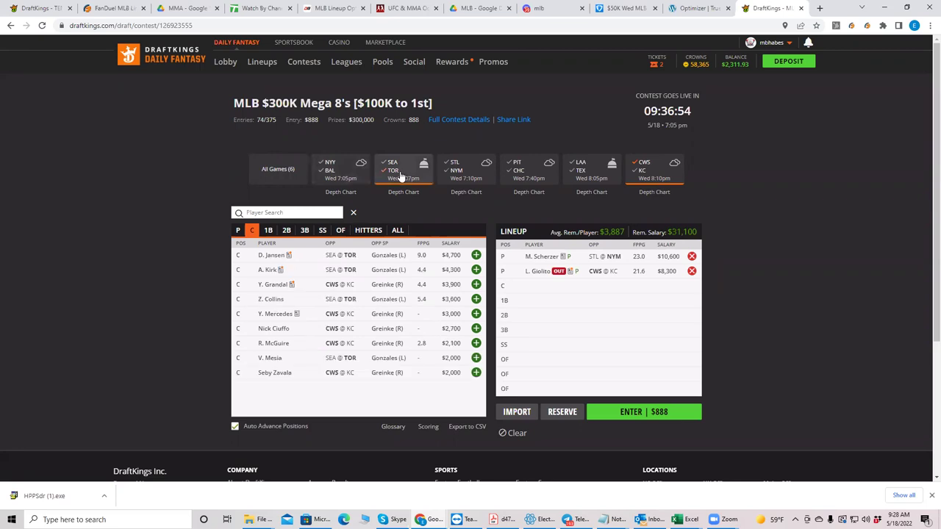
click(238, 232)
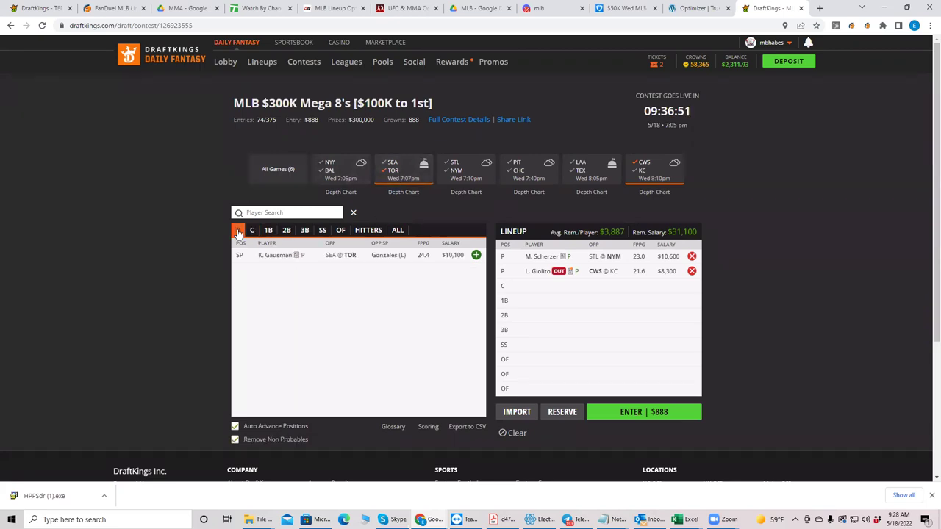
click(266, 255)
click(461, 206)
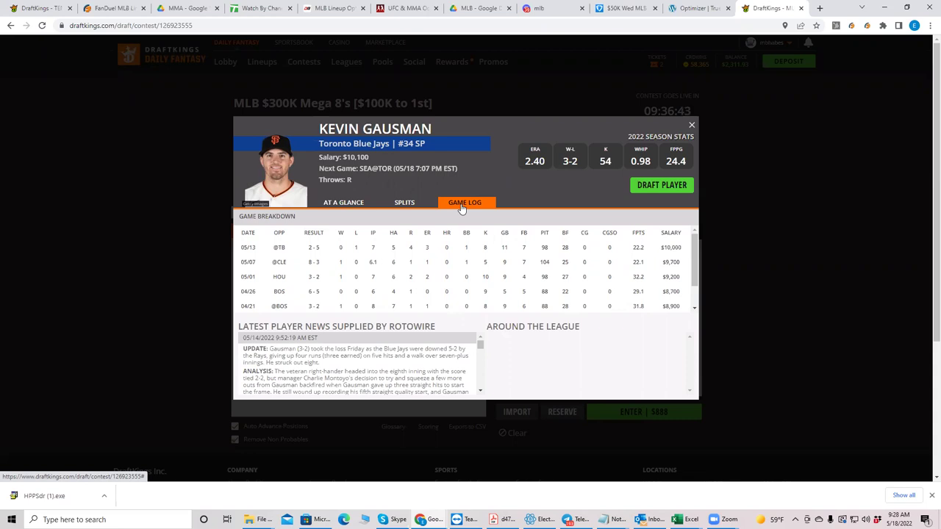
scroll(699, 280, down, 1)
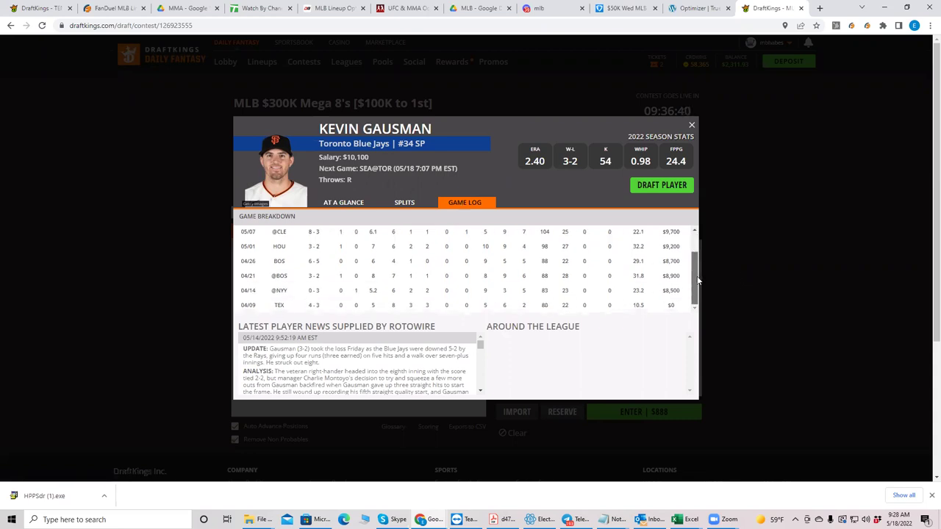
scroll(699, 281, up, 2)
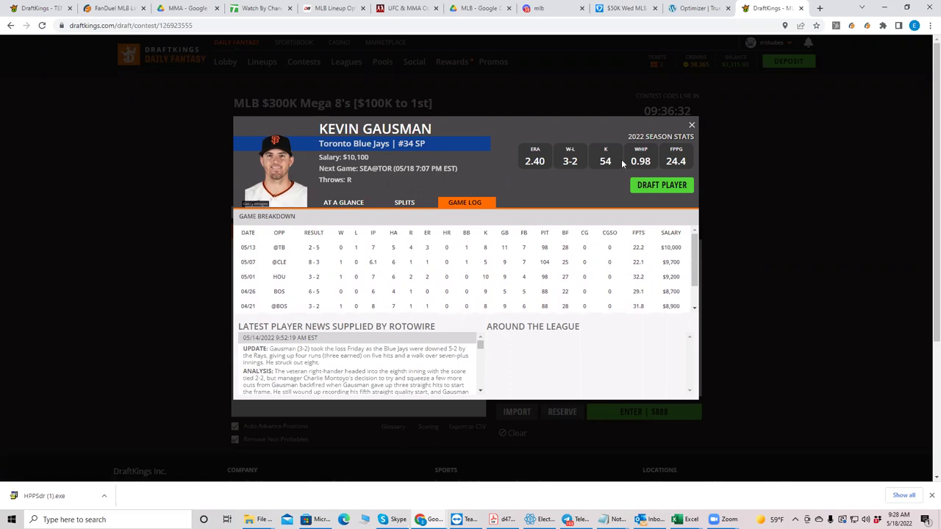
click(691, 127)
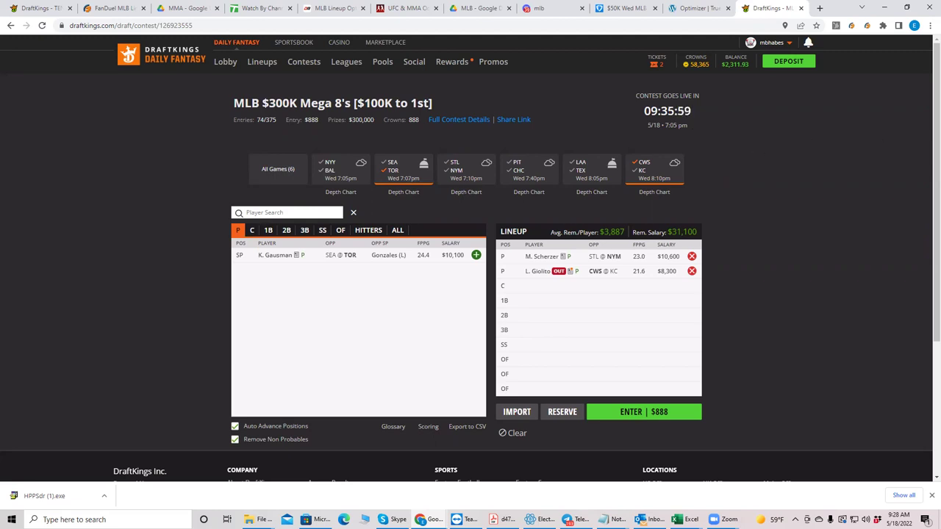
click(637, 165)
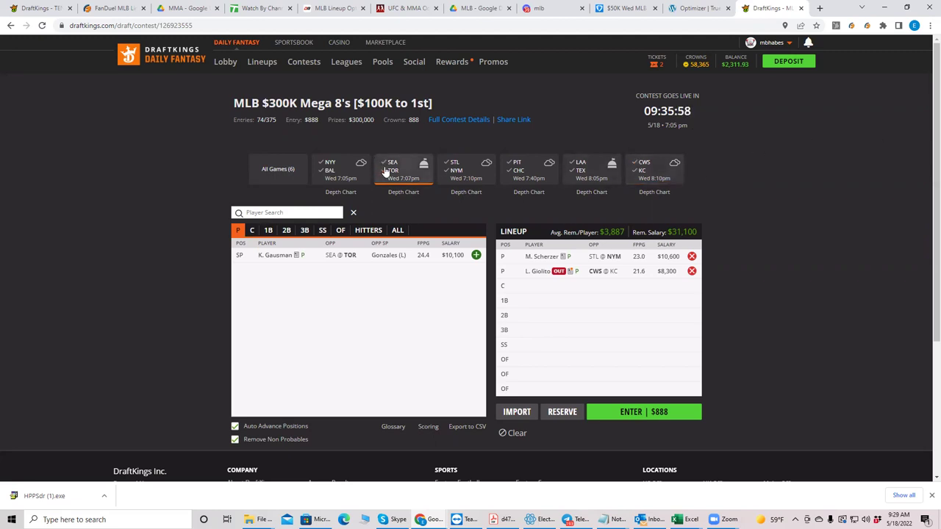
click(388, 170)
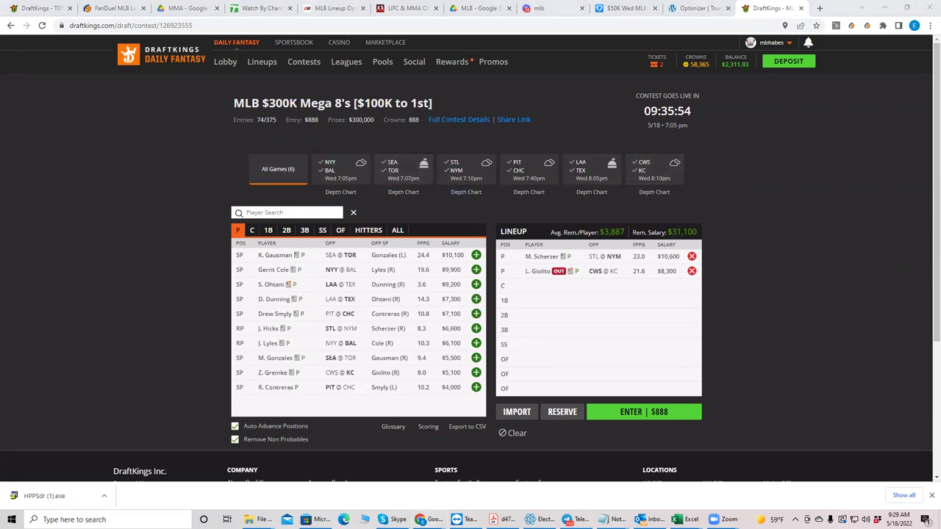
Step: Consult the MLBDK_Stacks workbook in Excel and list the New York Yankees hitters in the DraftKings player pool
mouse_move(685, 519)
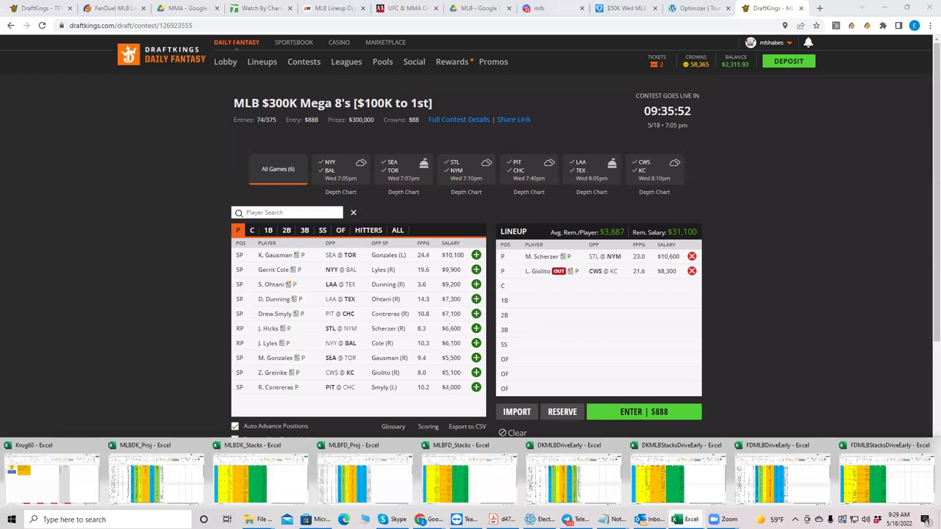
click(239, 477)
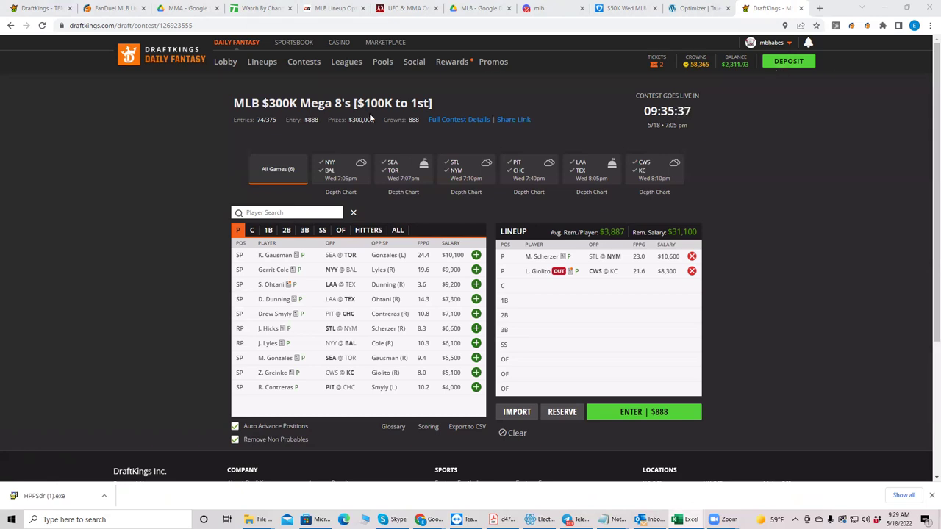
click(332, 166)
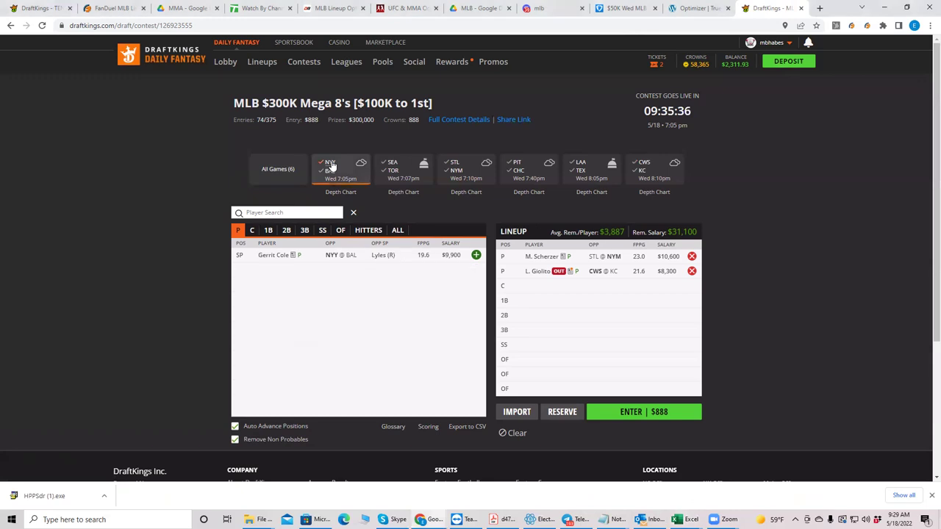
click(372, 232)
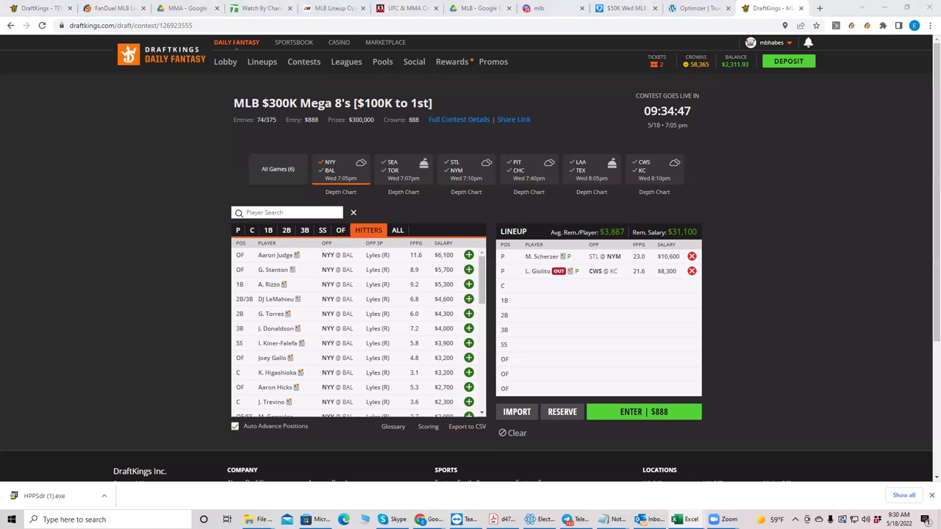
Step: Compare the hitters and salaries of Toronto, the Chicago White Sox and the Los Angeles Angels, one team at a time
click(344, 173)
click(396, 175)
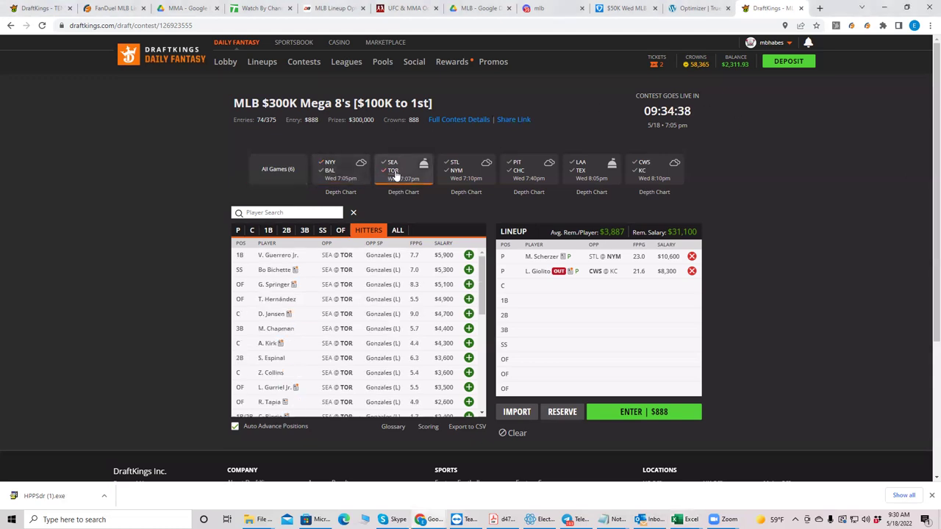
click(396, 175)
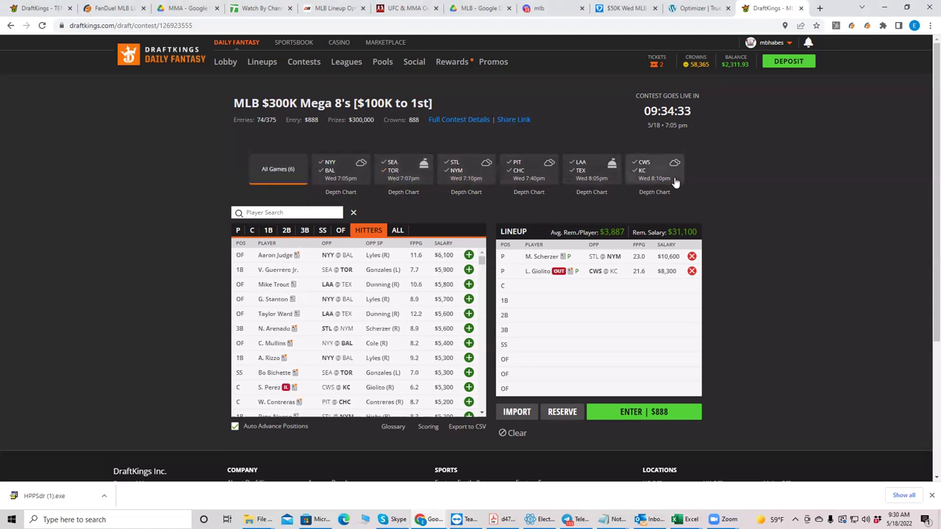
click(647, 163)
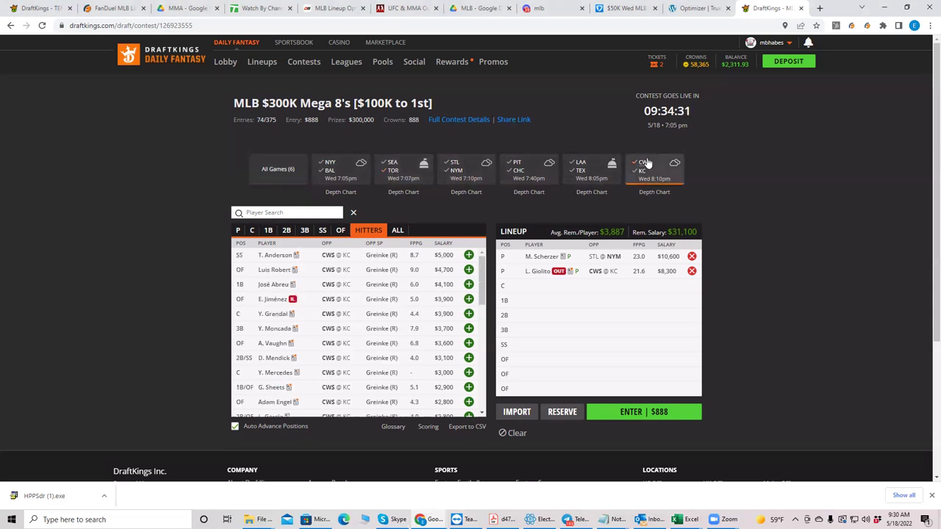
click(647, 163)
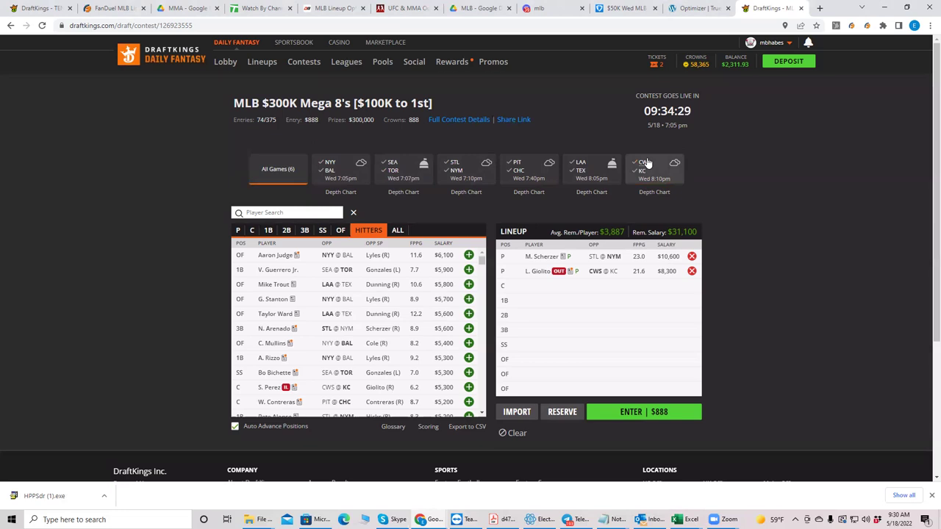
click(581, 165)
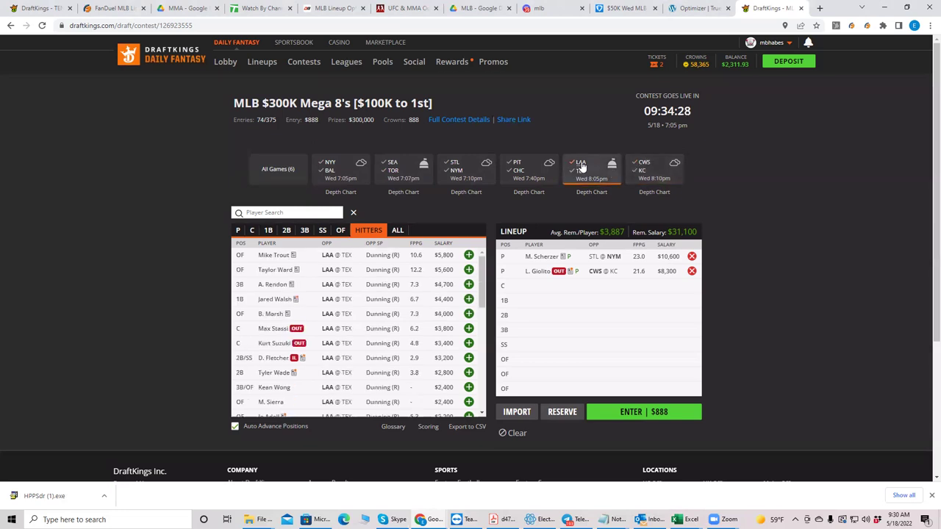
click(581, 166)
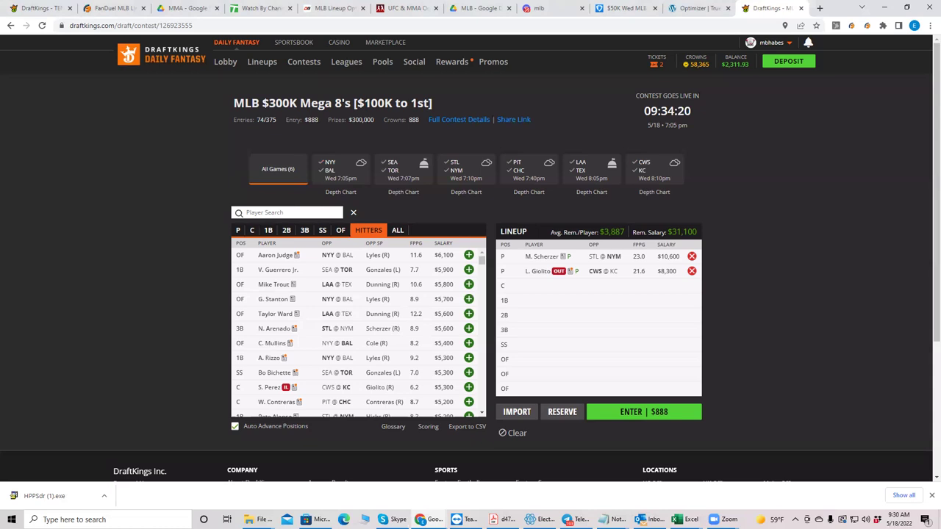
Step: Switch to Excel for the stack data, and list the hitters of both PIT @ CHC teams on DraftKings
key(alt+Tab)
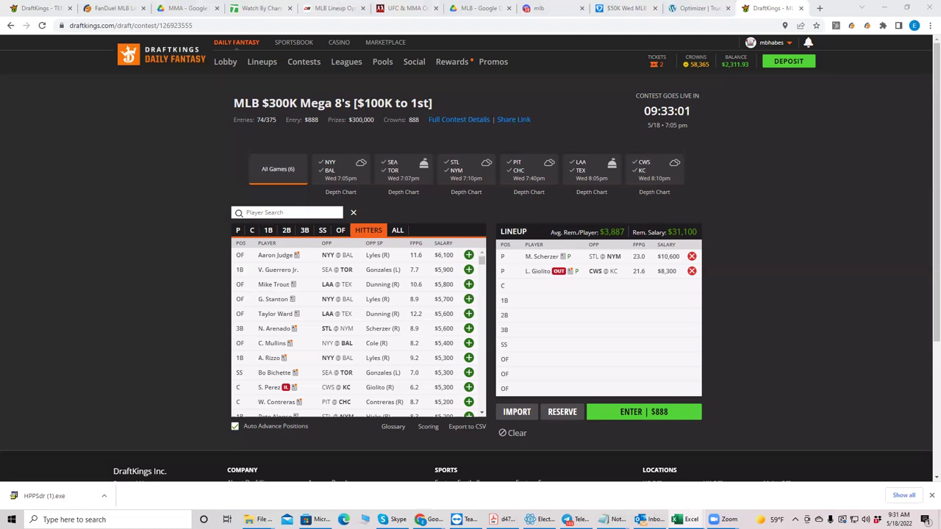
click(518, 172)
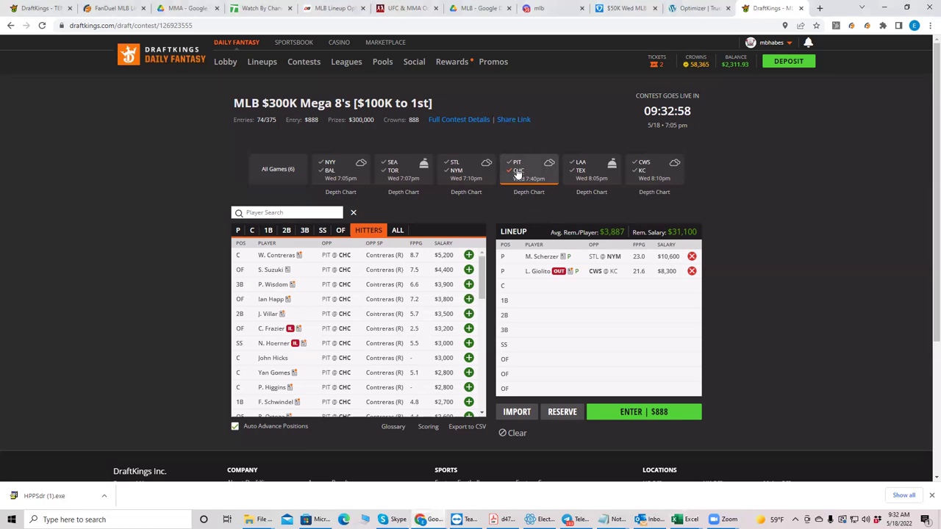
click(518, 173)
click(519, 173)
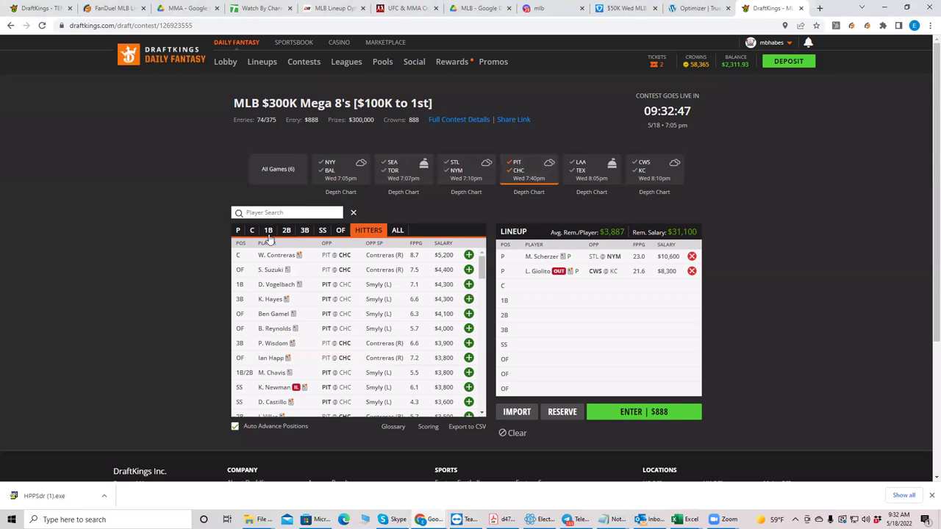
Step: Replace Lucas Giolito with Gerrit Cole as the second pitcher, choosing from the pitchers of all games
click(237, 230)
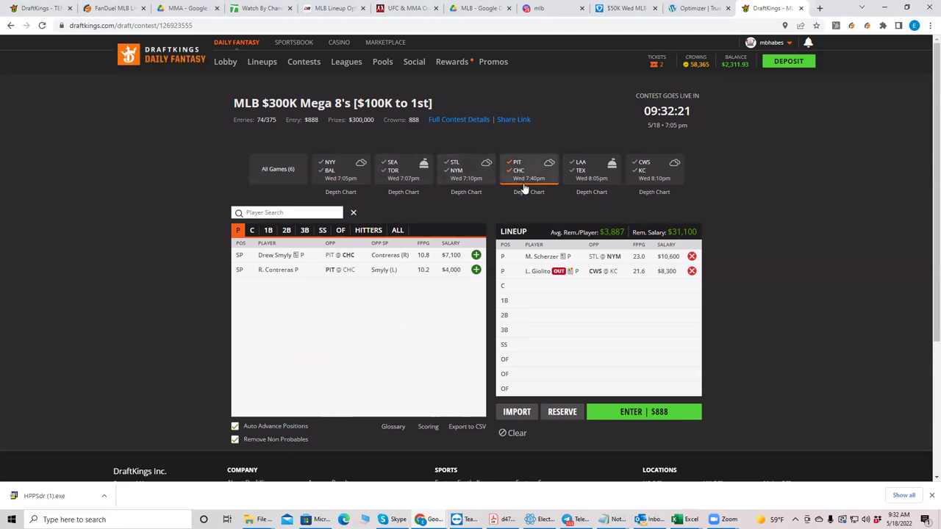
click(694, 273)
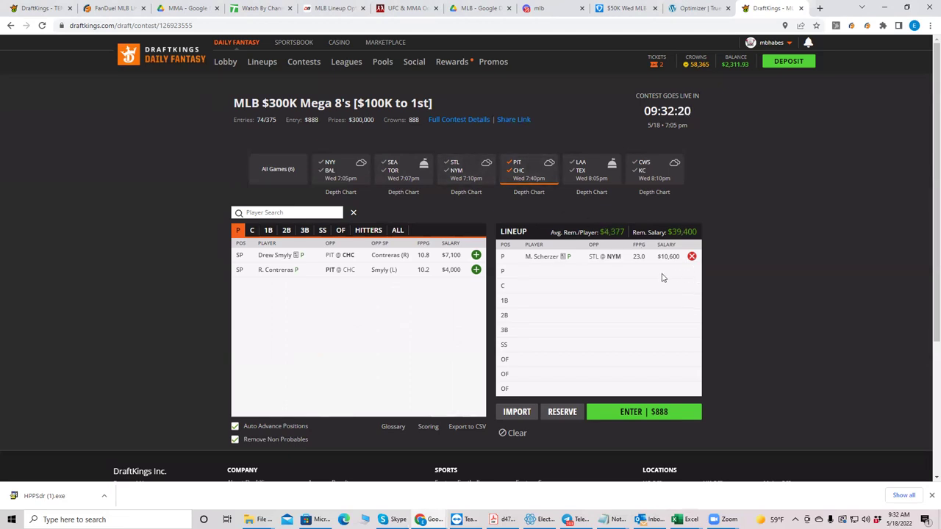
click(518, 173)
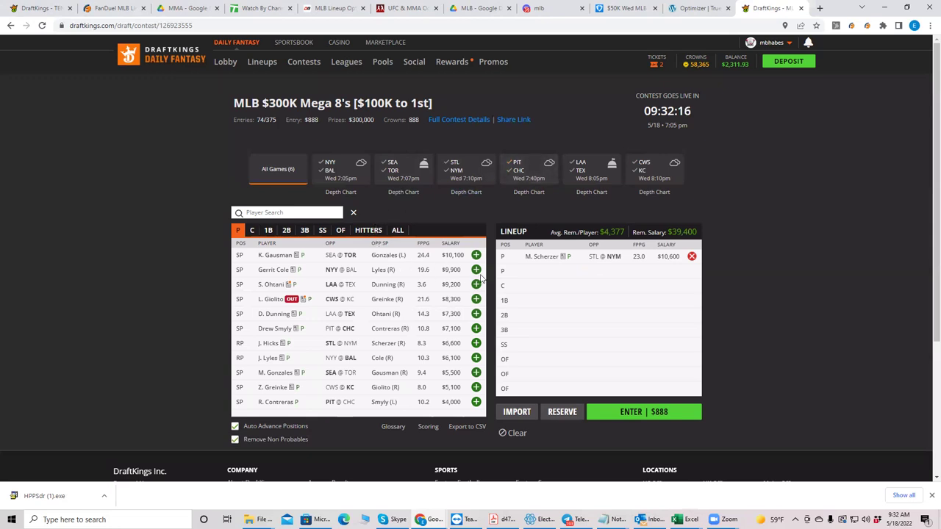
click(476, 270)
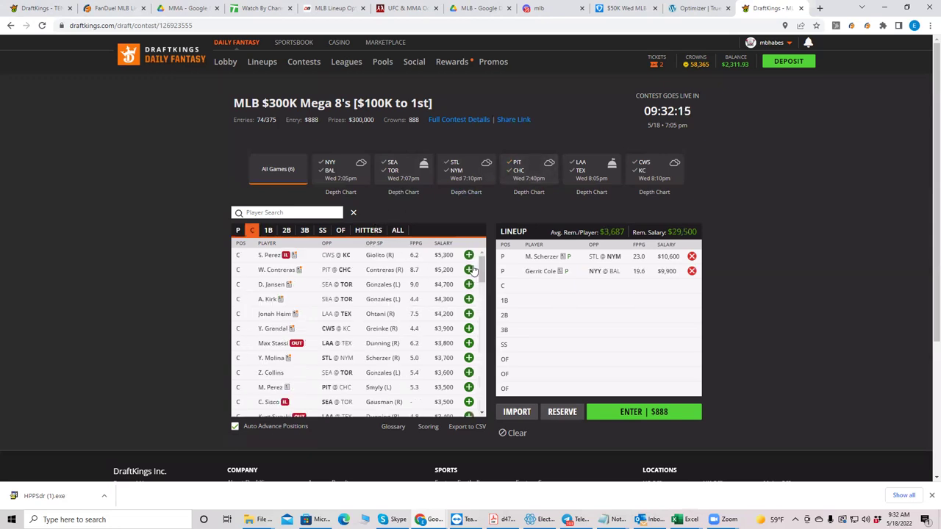
Step: Try a Chicago Cubs stack by adding W. Contreras at catcher, F. Schwindel at first base, and Ian Happ and R. Ortega in the outfield
click(518, 175)
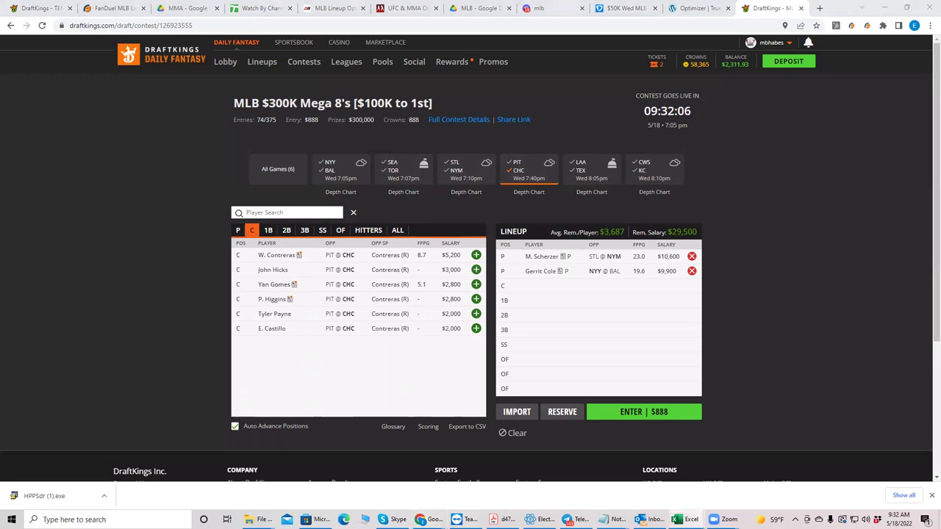
click(476, 255)
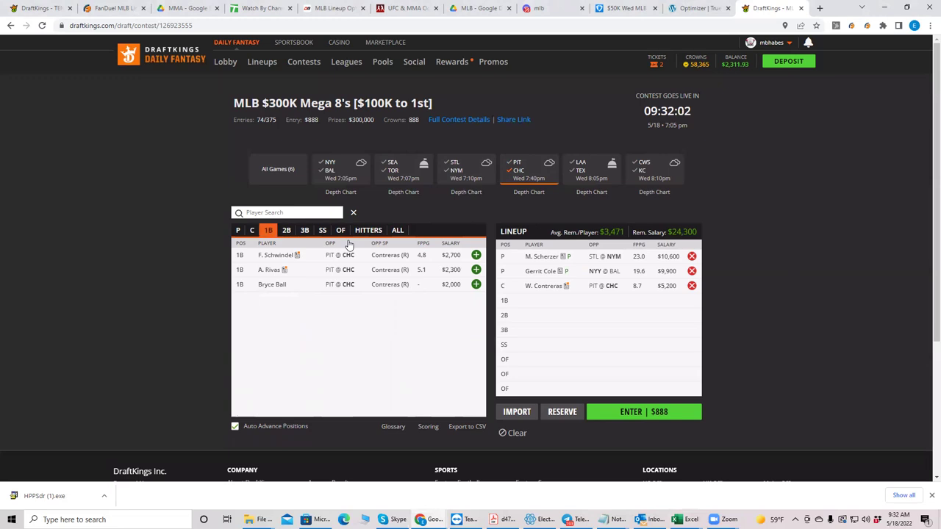
click(477, 255)
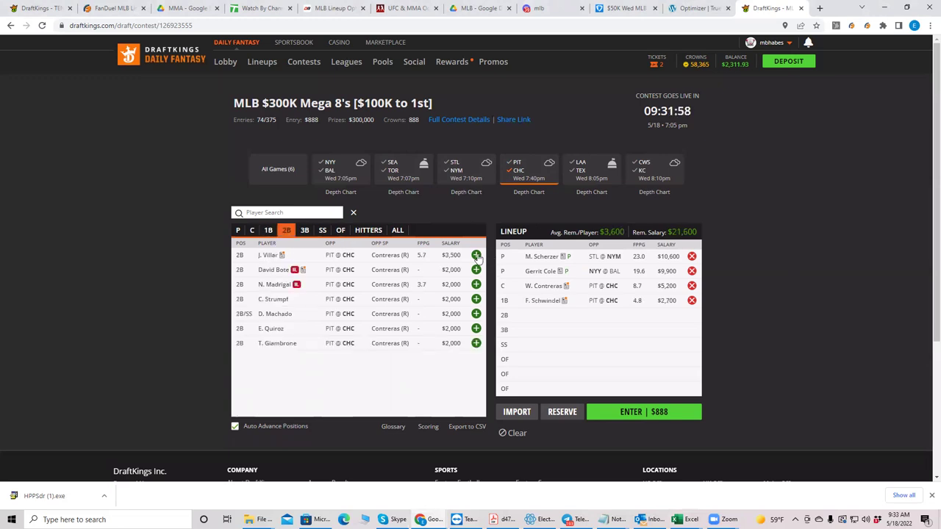
click(342, 231)
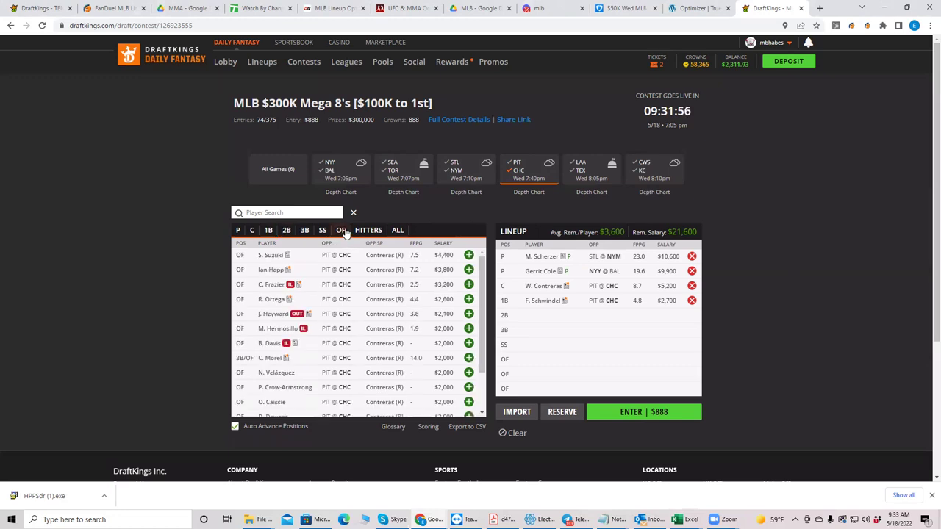
click(468, 271)
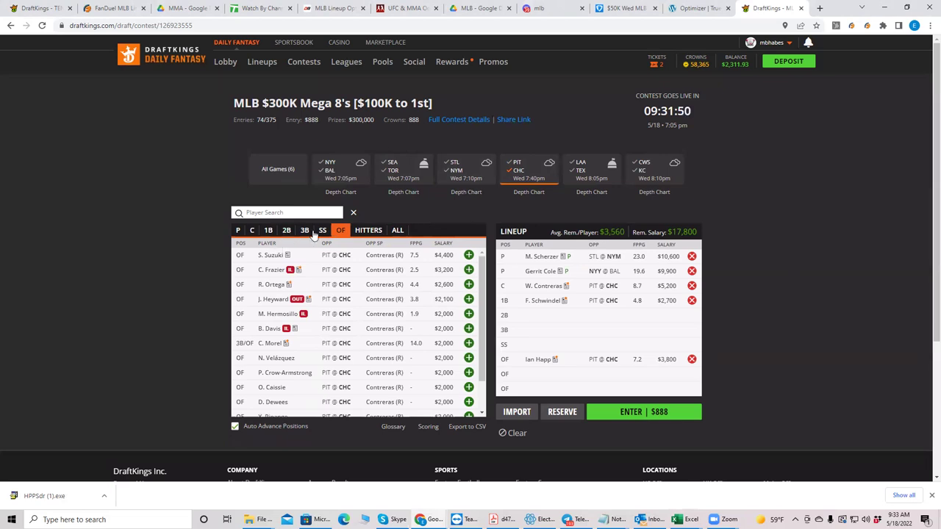
click(468, 285)
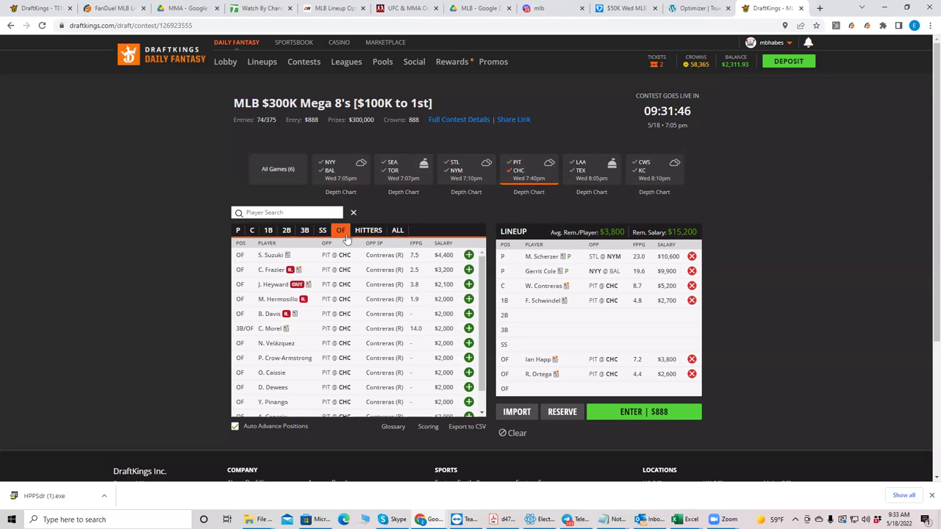
Step: Search the Cubs hitters for "gom" and replace W. Contreras with Yan Gomes at catcher
click(375, 231)
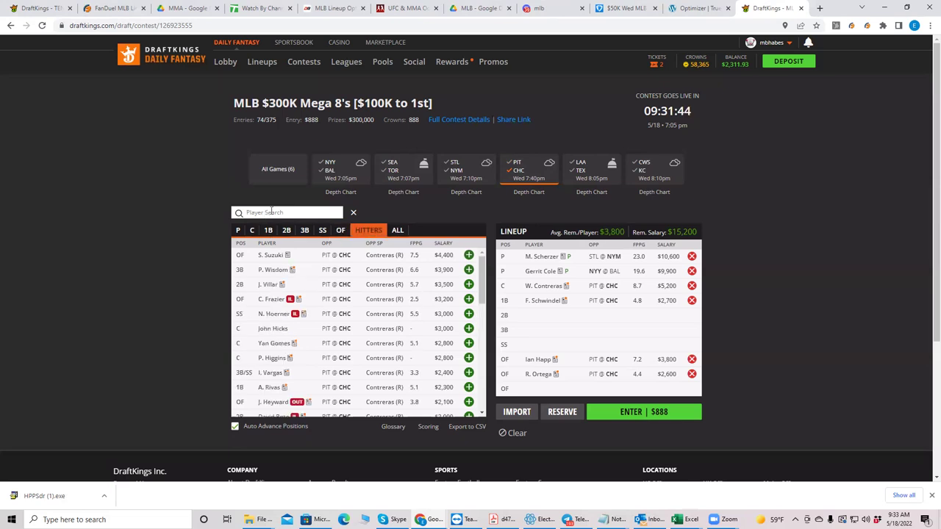
click(271, 212)
text(gom)
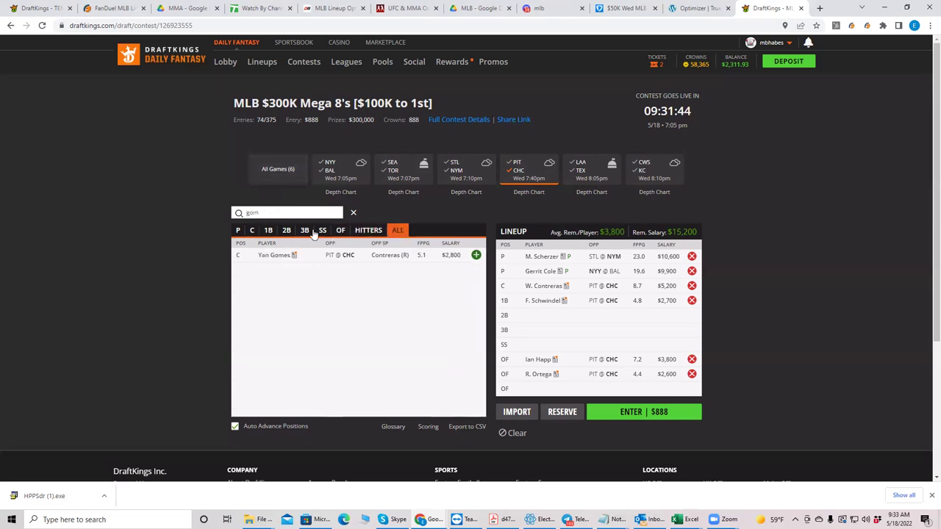
click(692, 286)
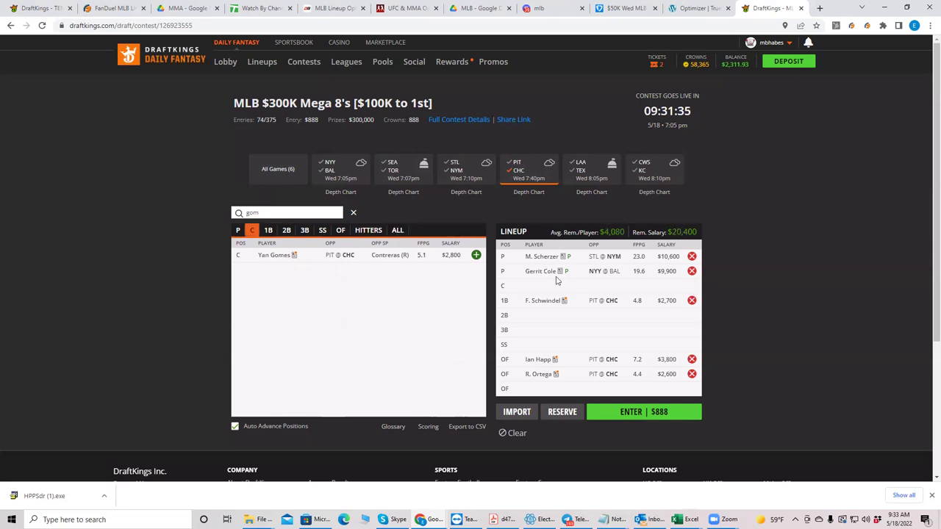
click(476, 255)
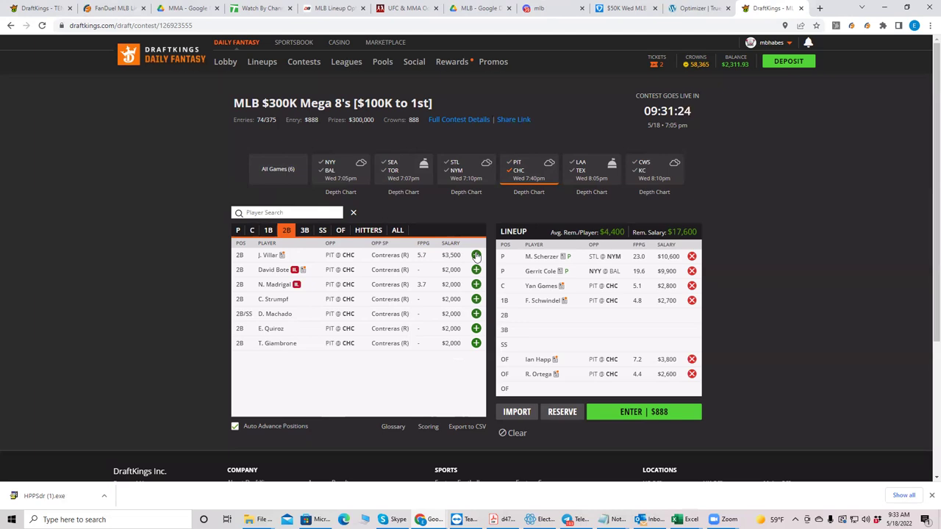
Step: Remove all Cubs hitters from the lineup, keeping only pitchers Scherzer and Cole
click(691, 301)
click(692, 286)
click(692, 360)
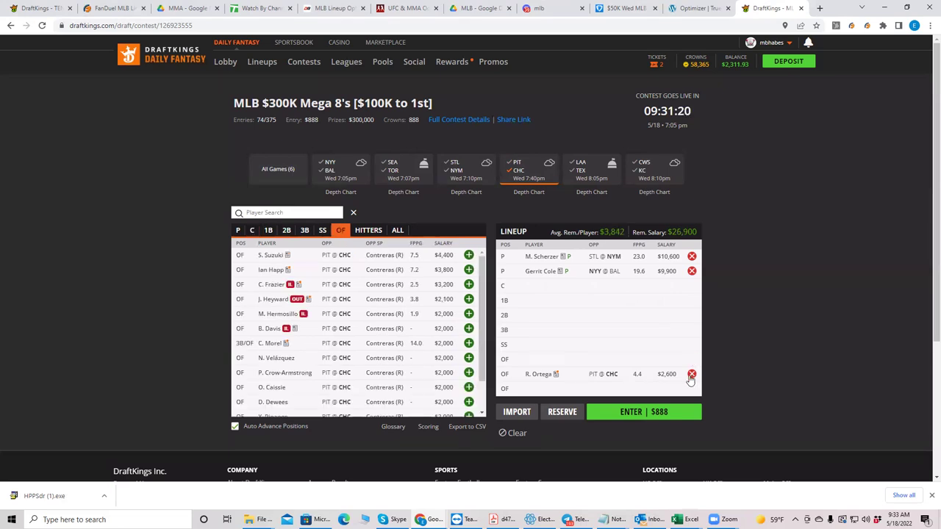
click(691, 375)
Step: Try a Pittsburgh stack by adding outfielders Ben Gamel and B. Reynolds and third baseman K. Hayes
click(513, 166)
click(512, 166)
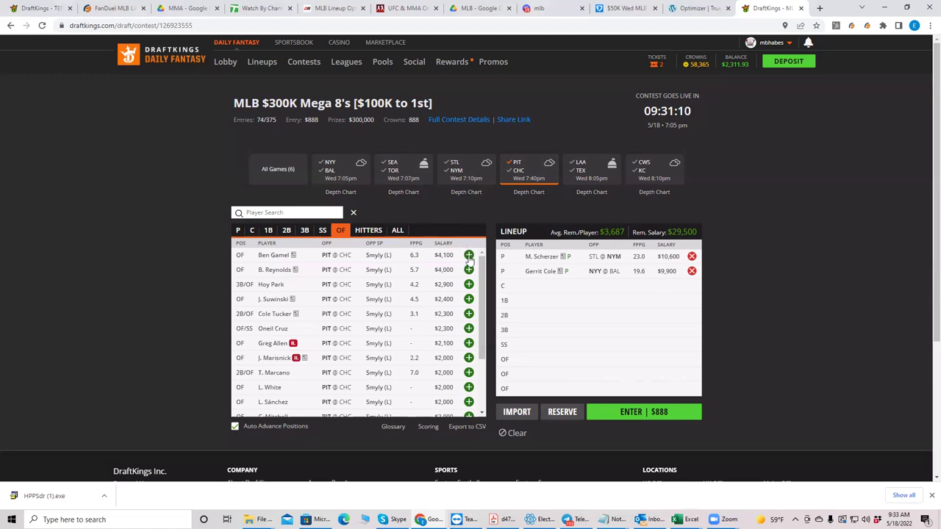
click(469, 257)
click(469, 257)
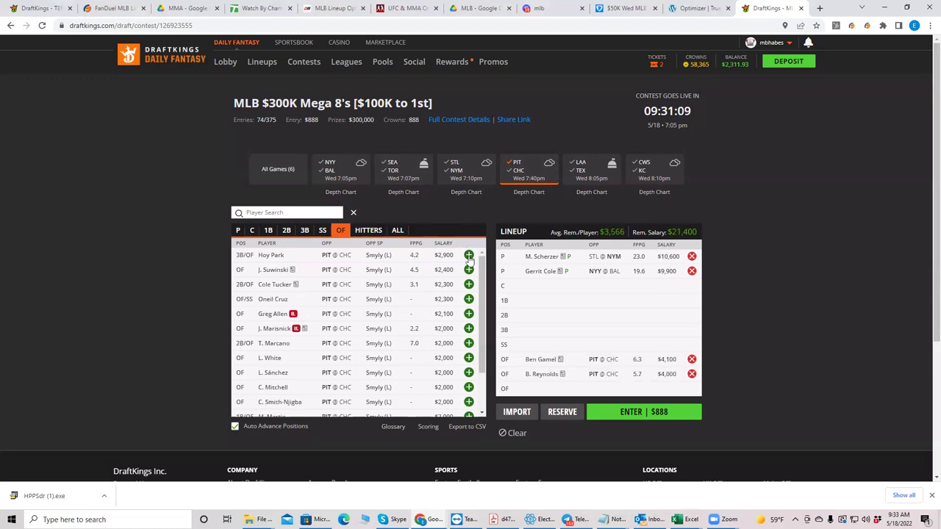
click(305, 231)
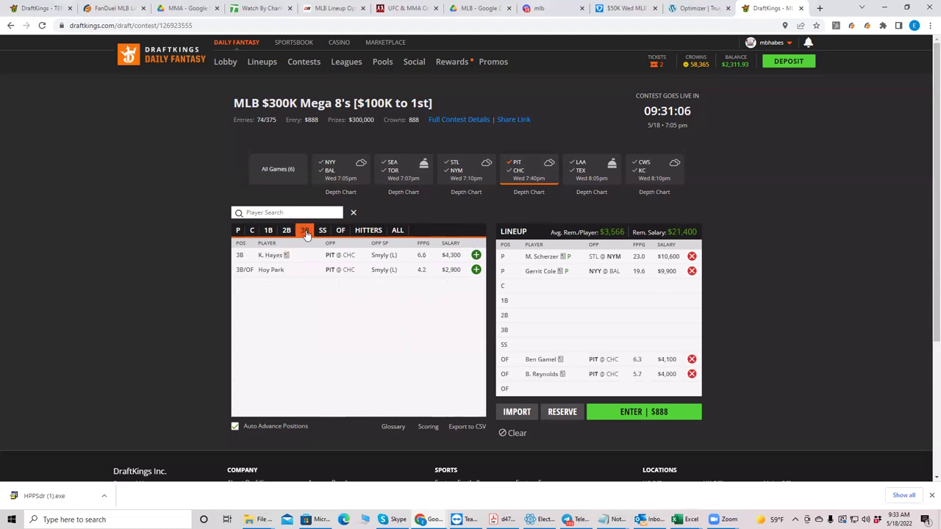
click(476, 256)
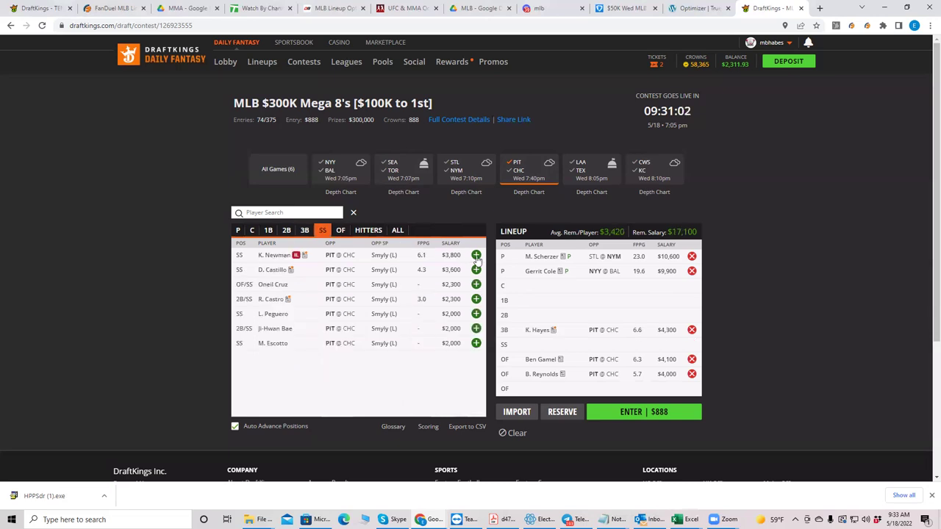
Step: Extend the Pittsburgh stack with Y. Tsutsugo at first base and M. Chavis at second base
click(340, 232)
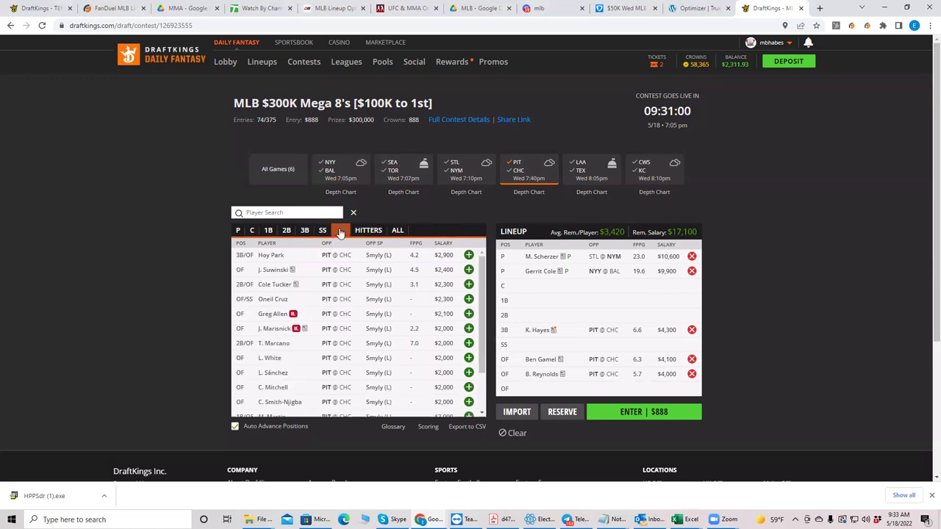
click(266, 231)
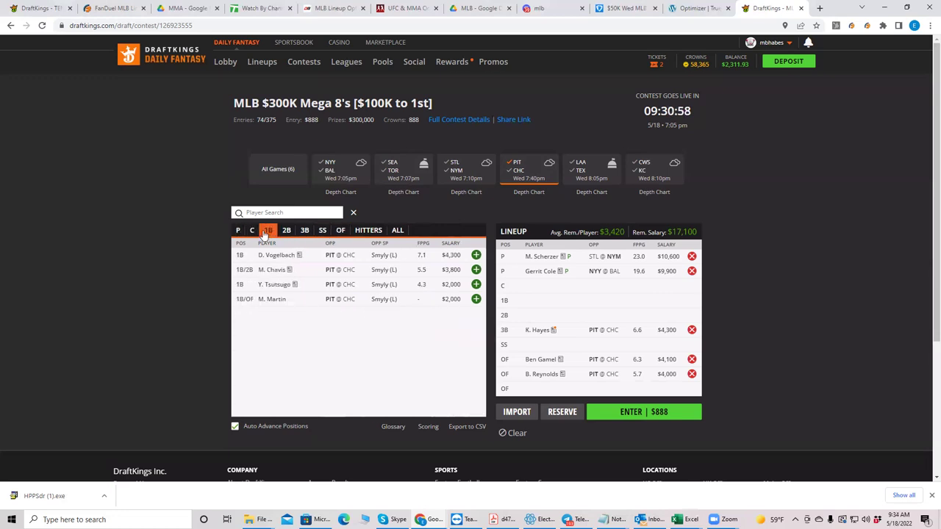
click(475, 284)
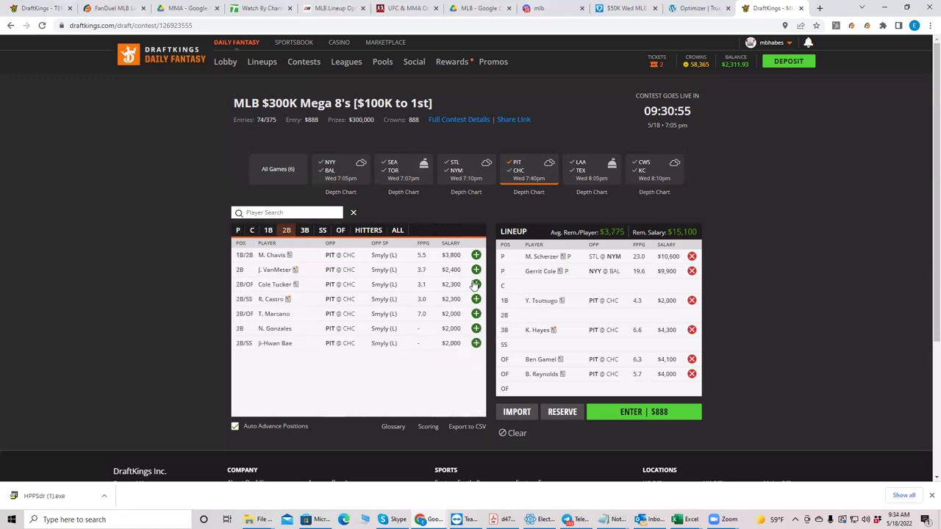
click(477, 256)
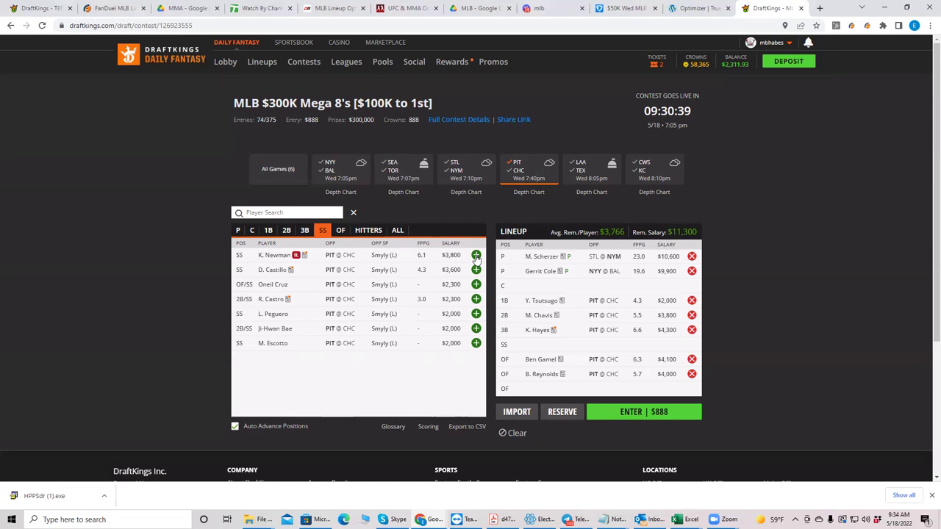
Step: Clear the five Pittsburgh hitters out of the lineup, leaving the two pitchers in place
click(692, 300)
click(691, 329)
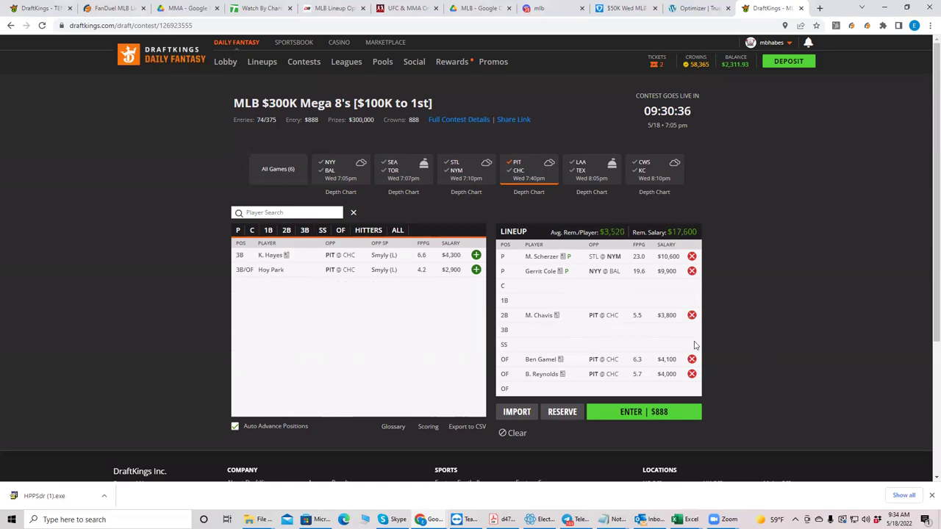
click(691, 359)
click(691, 373)
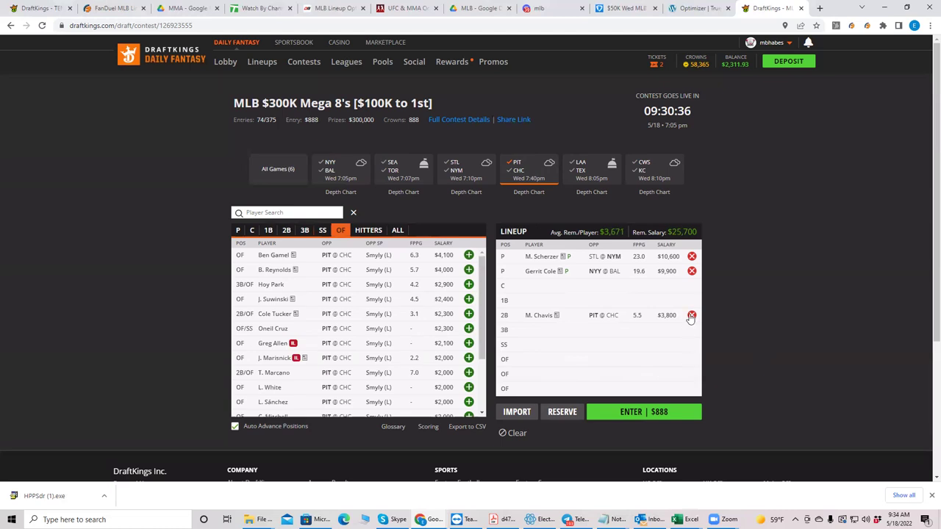
click(691, 316)
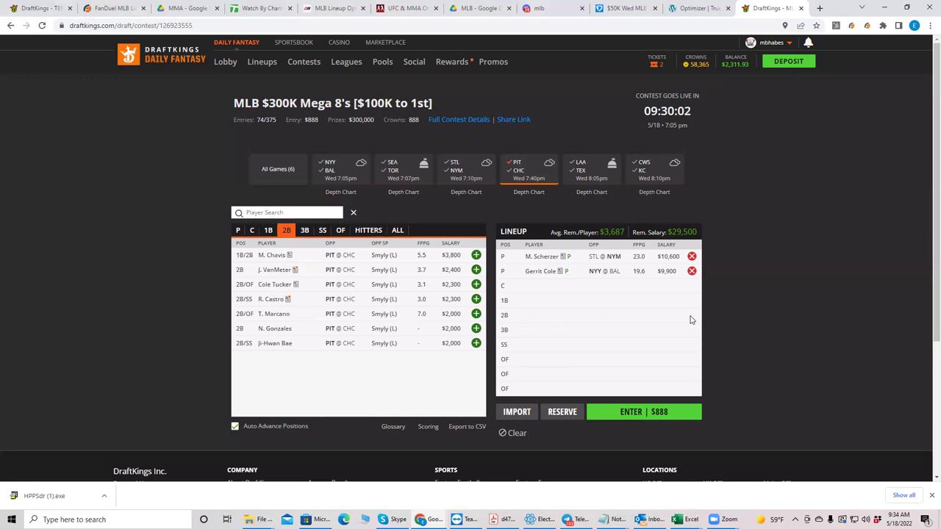
Step: List the Chicago White Sox hitters and add José Abreu at first base and Y. Grandal at catcher
click(525, 167)
click(631, 169)
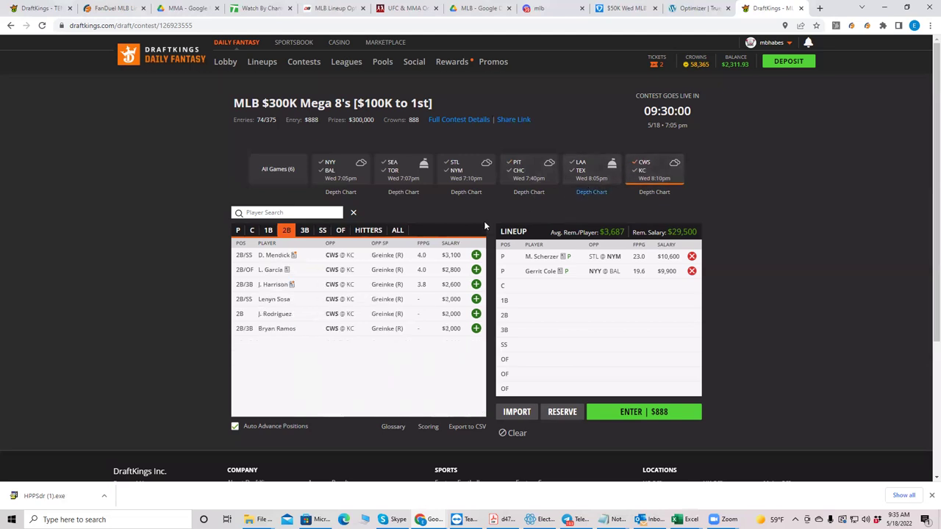
click(357, 233)
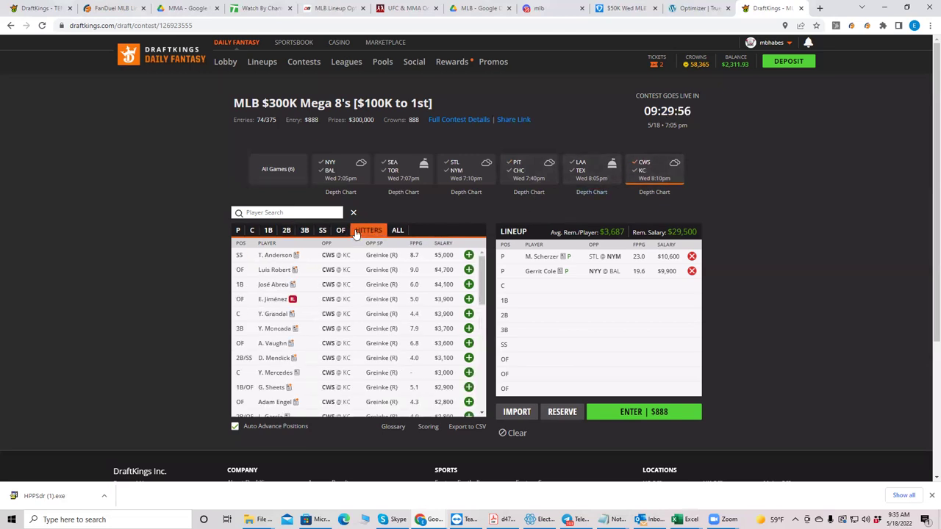
click(469, 284)
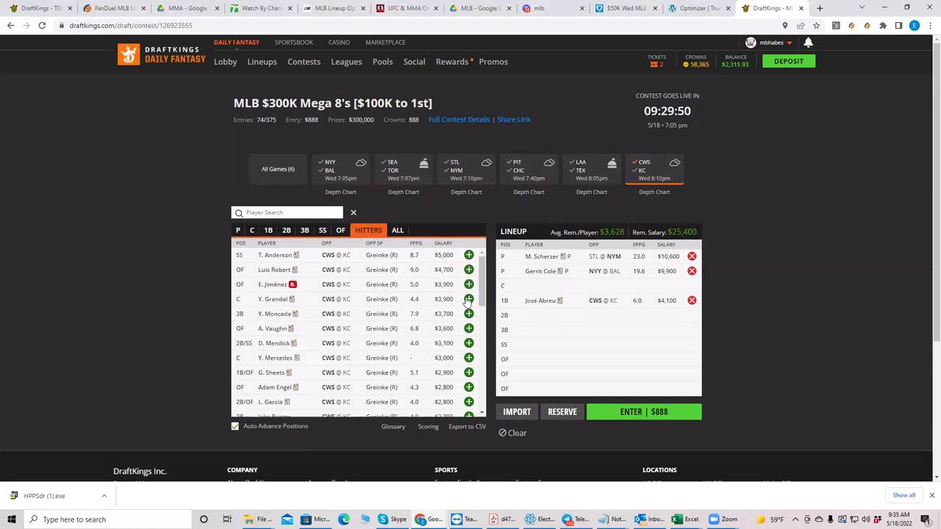
click(469, 300)
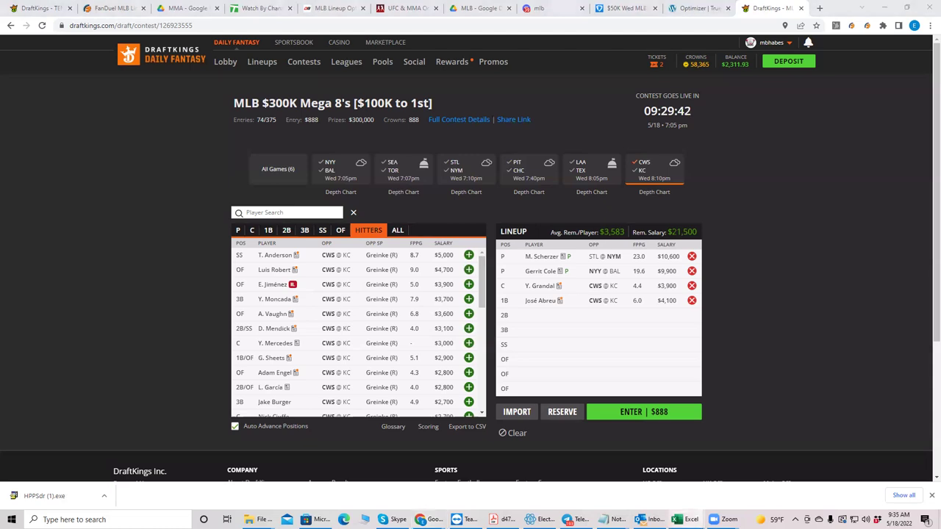
Step: Compare the White Sox outfielders and infielders by position, and add Y. Moncada at third base
click(340, 230)
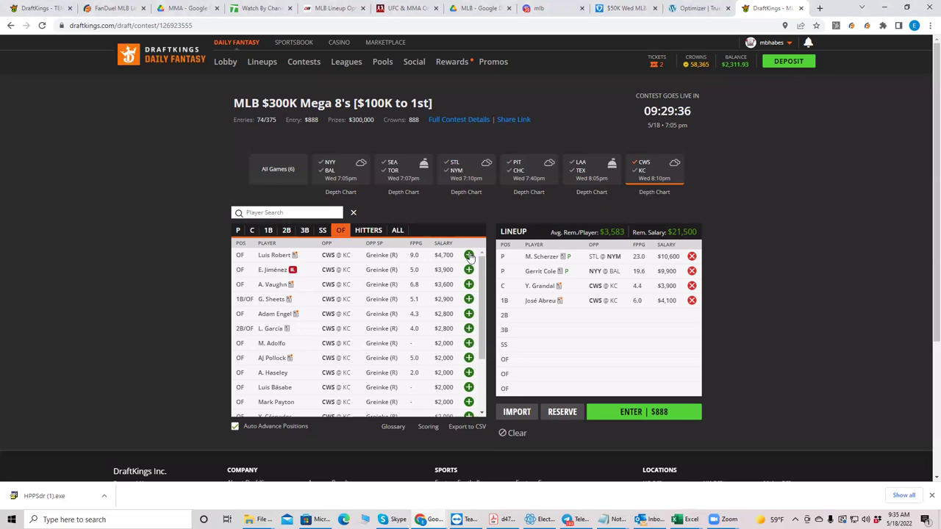
click(274, 232)
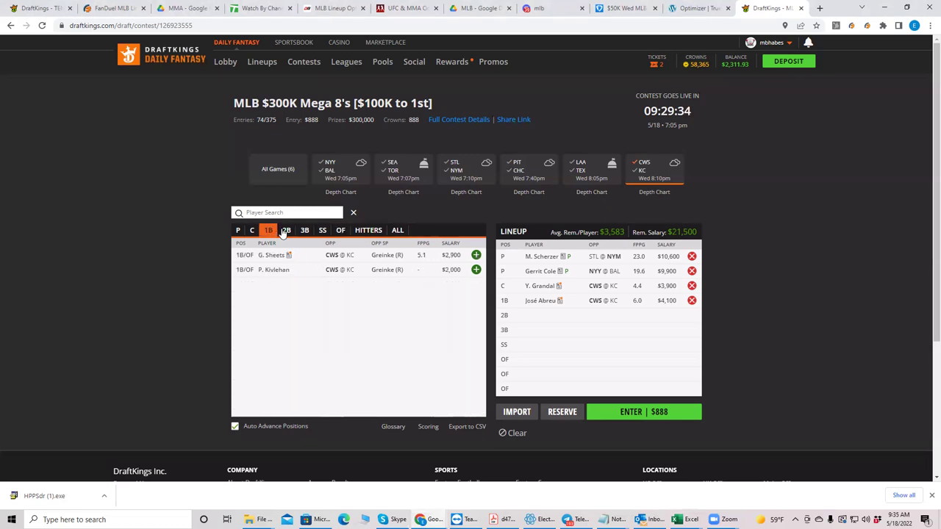
click(284, 232)
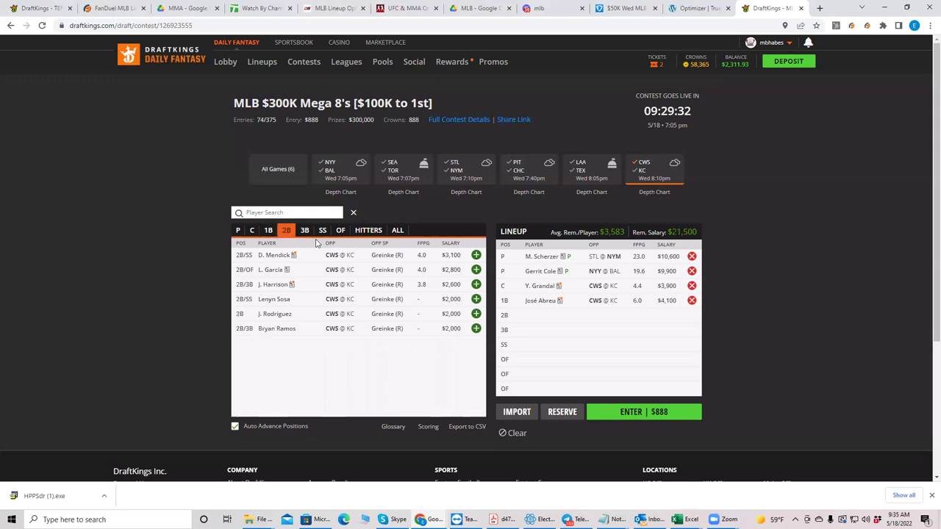
click(304, 232)
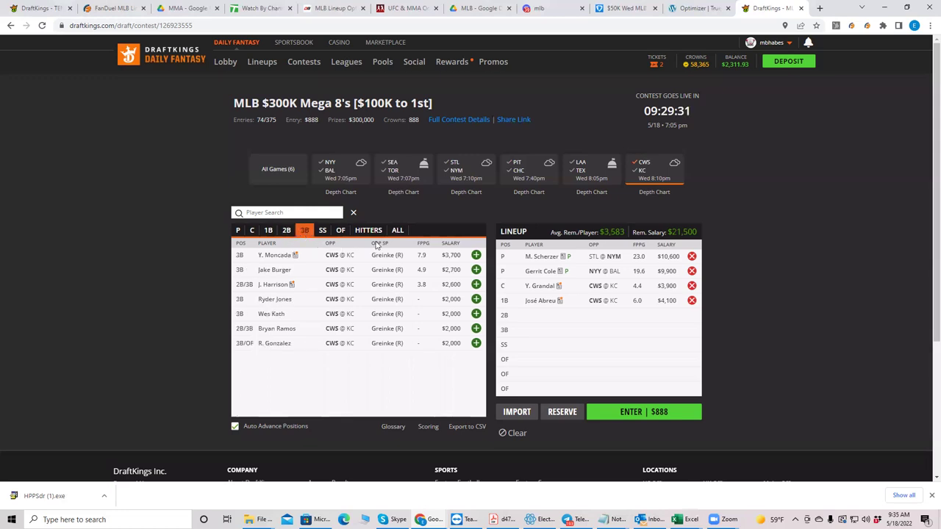
click(476, 255)
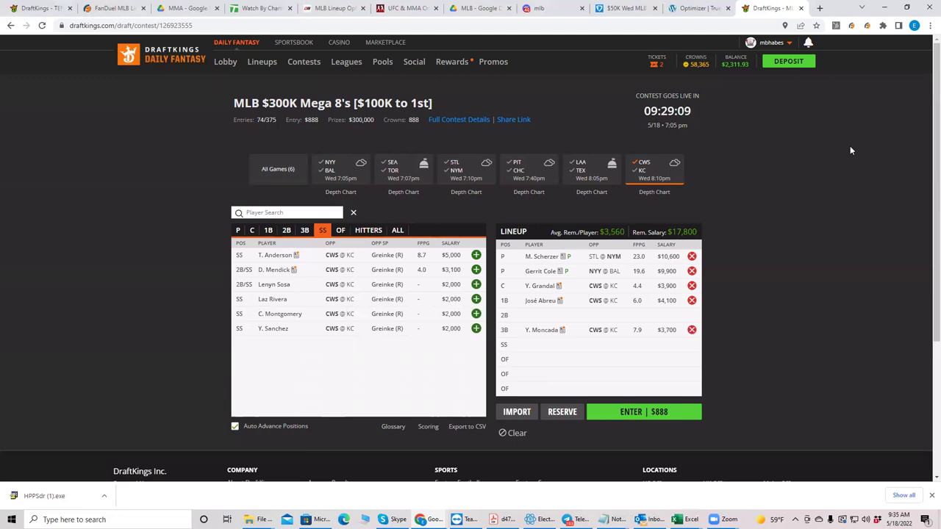
Step: Compare the Los Angeles Angels shortstops, outfielders, first basemen, pitcher and full hitter list for a possible stack
click(646, 166)
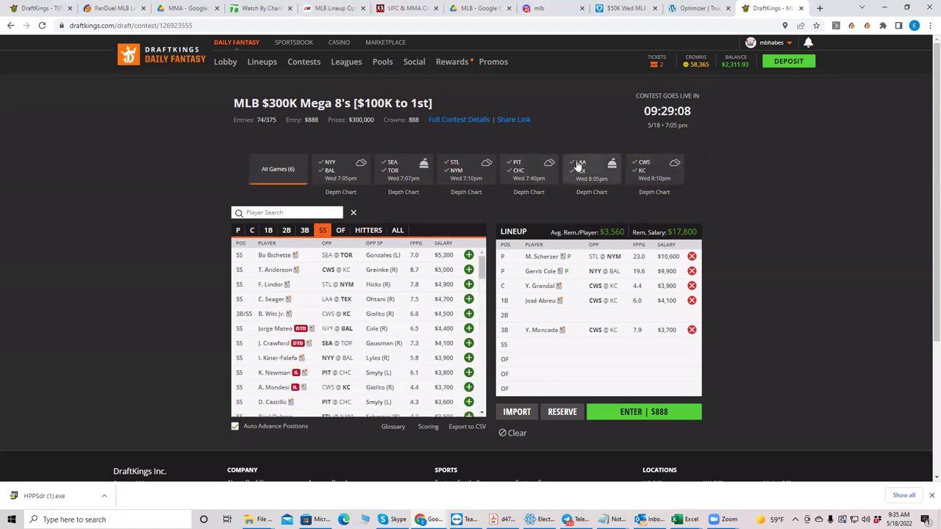
click(578, 166)
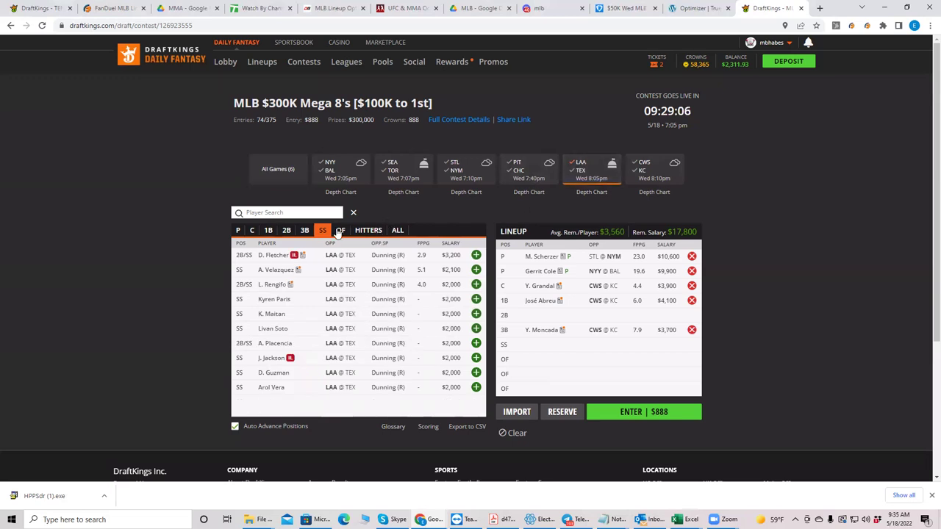
click(340, 231)
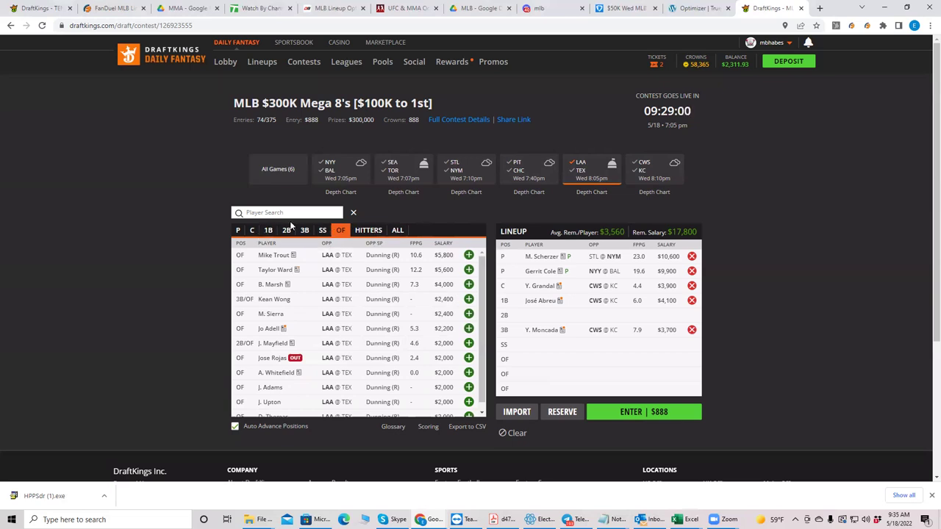
click(268, 231)
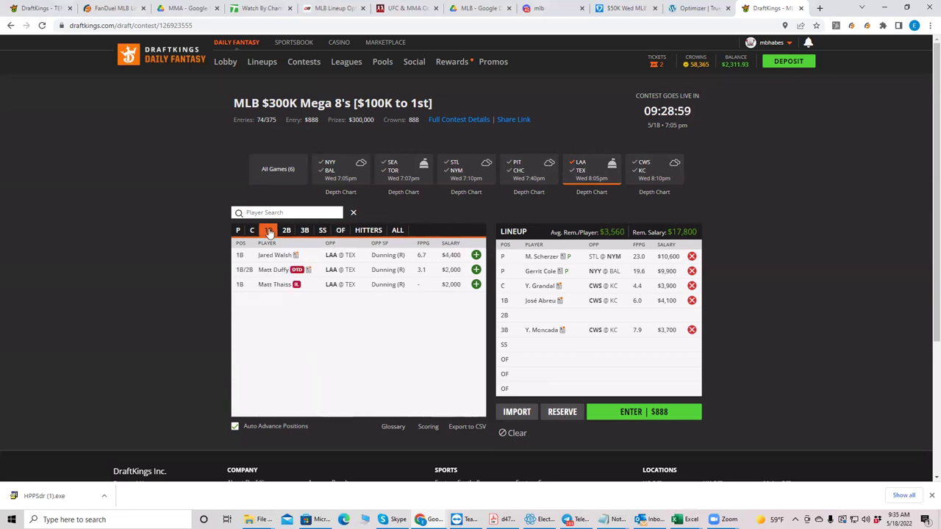
click(365, 231)
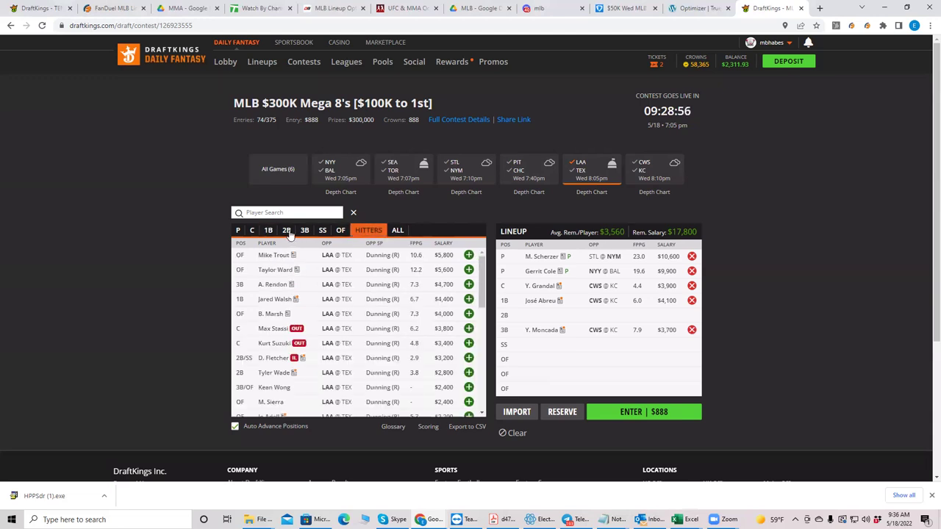
click(243, 231)
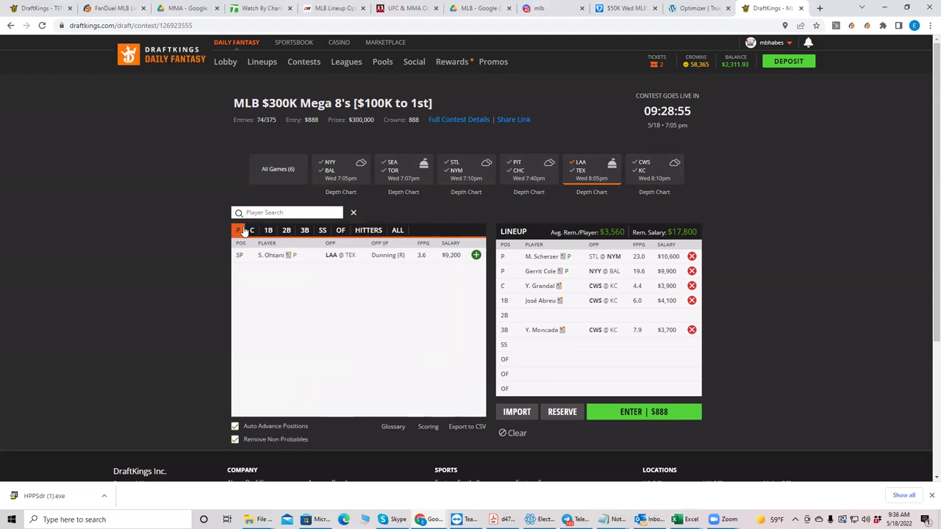
click(379, 232)
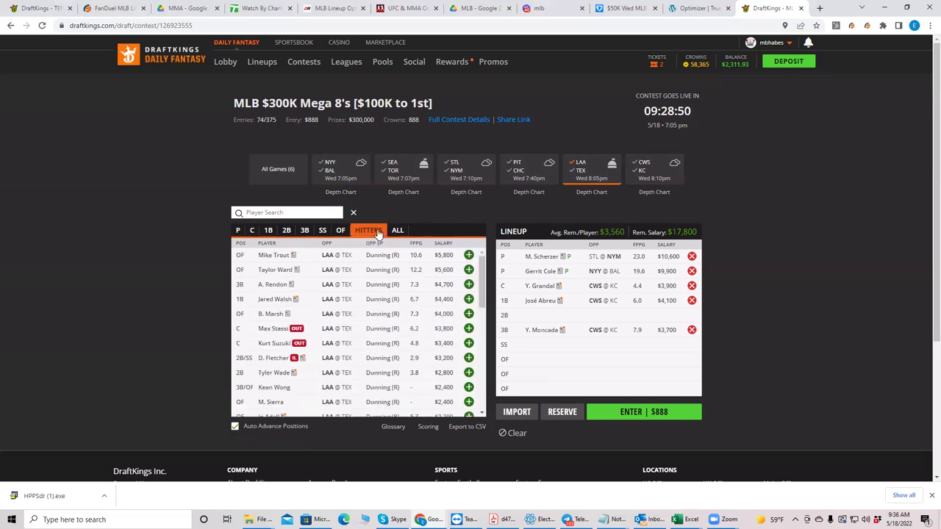
drag(485, 283, 475, 219)
Step: Replace José Abreu with Jared Walsh at first base, and remove the remaining White Sox hitters Y. Moncada and Y. Grandal
click(268, 232)
click(477, 255)
click(691, 300)
click(476, 255)
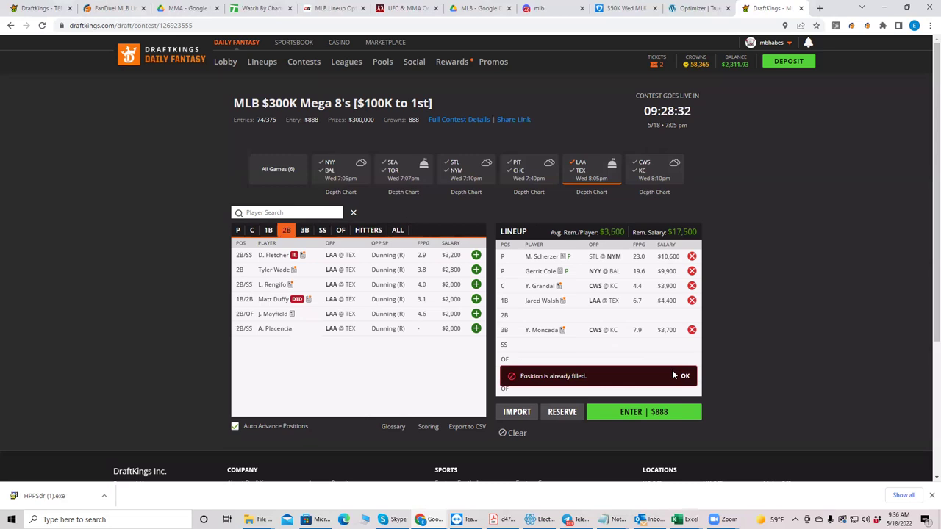
click(685, 376)
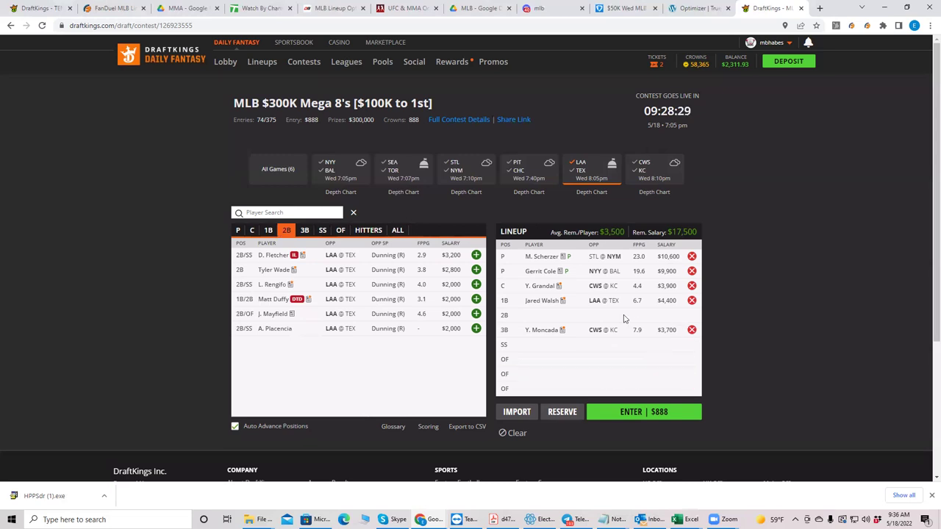
click(691, 331)
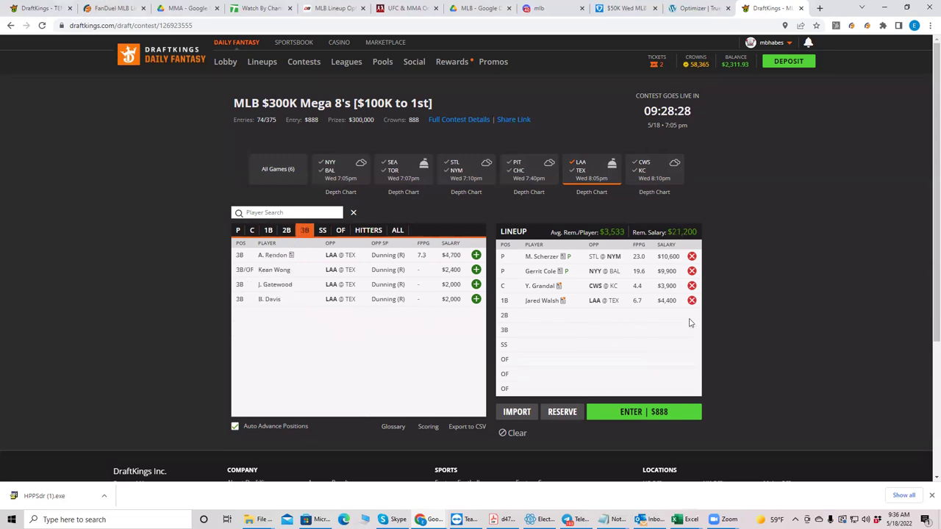
click(691, 286)
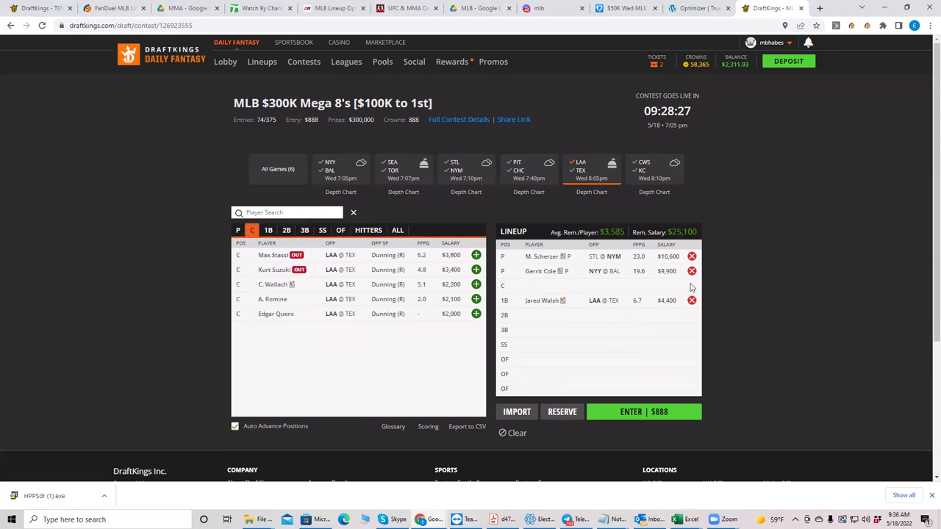
Step: Extend the Angels stack with Mike Trout in the outfield, A. Velazquez at shortstop and A. Rendon at third base
click(340, 233)
click(469, 256)
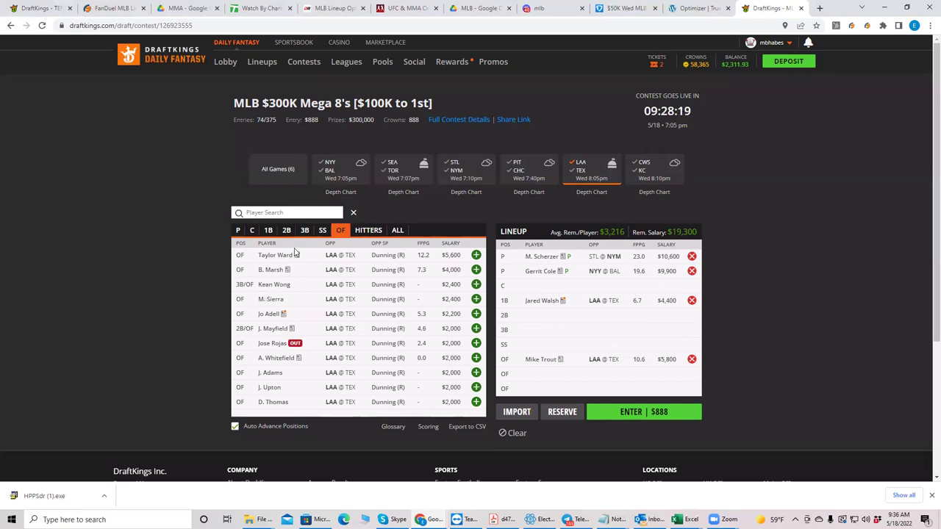
click(322, 230)
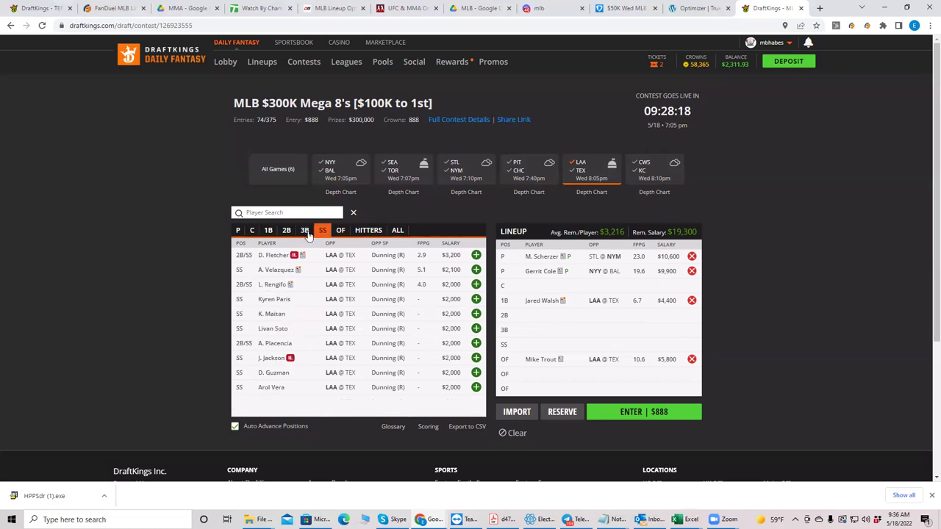
click(476, 270)
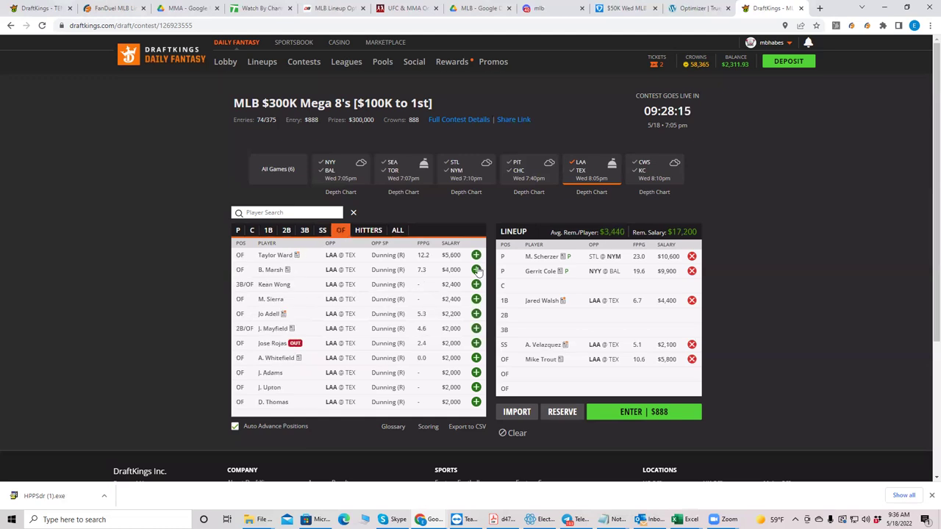
click(304, 231)
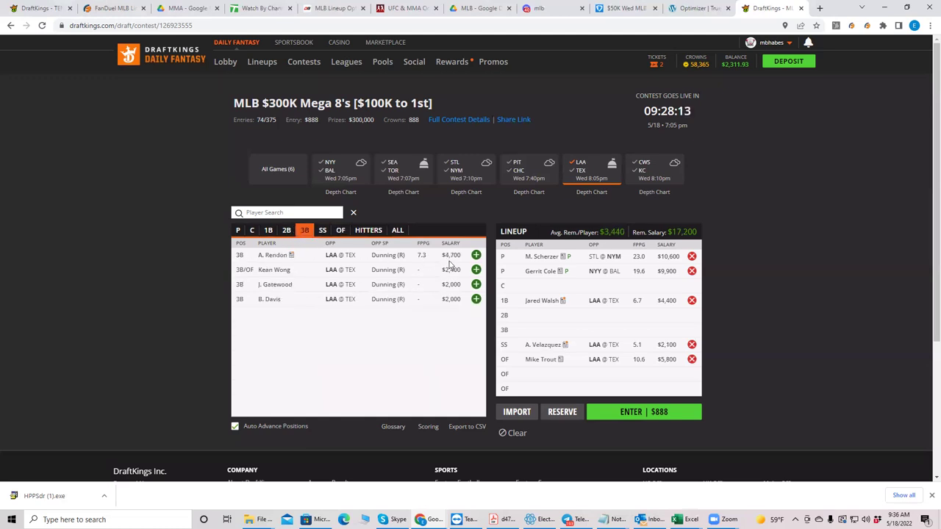
click(476, 255)
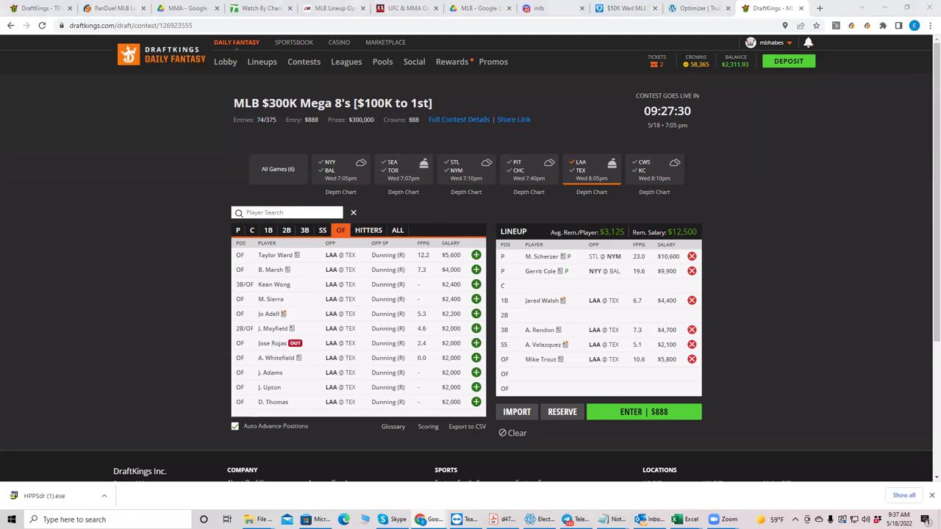
Step: Consult the MLBFD_Stacks workbook in Excel, and add Max Scherzer as pitcher to the FanDuel $100K Wed MLB Squeeze lineup
click(625, 8)
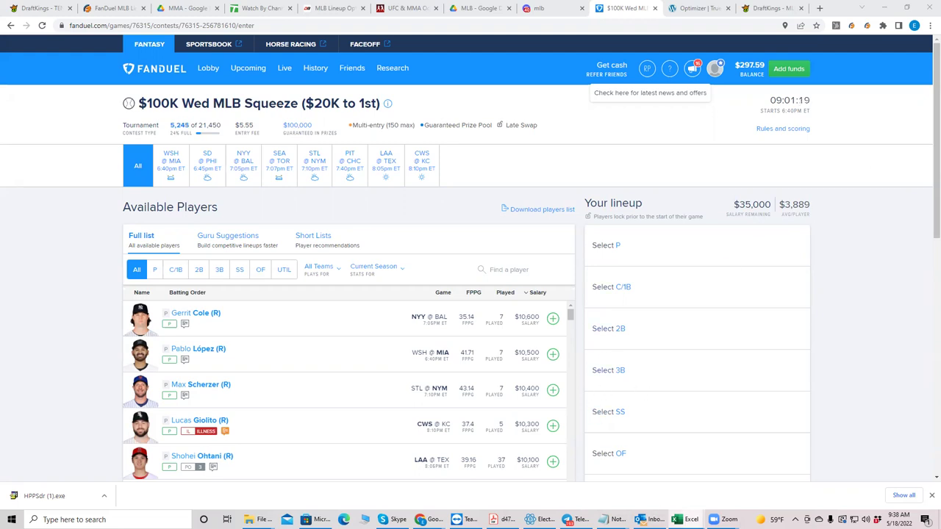
mouse_move(691, 517)
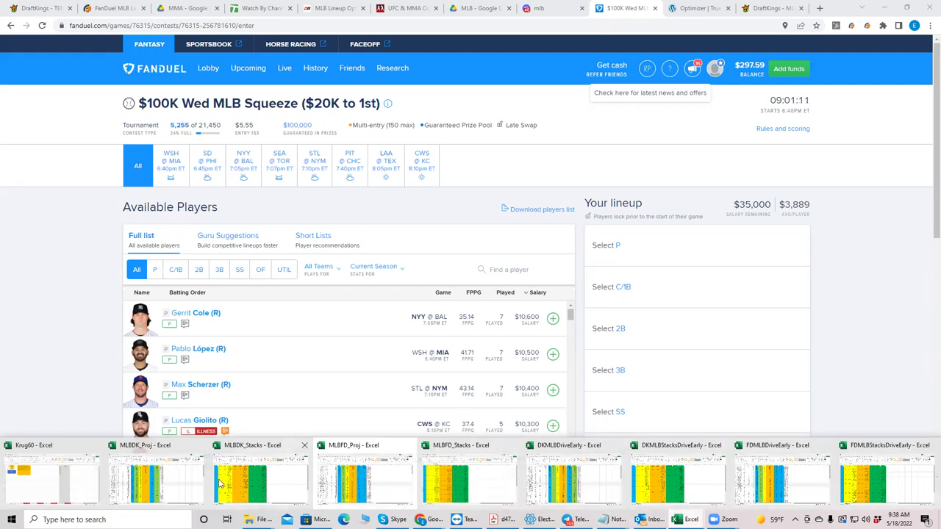
click(457, 480)
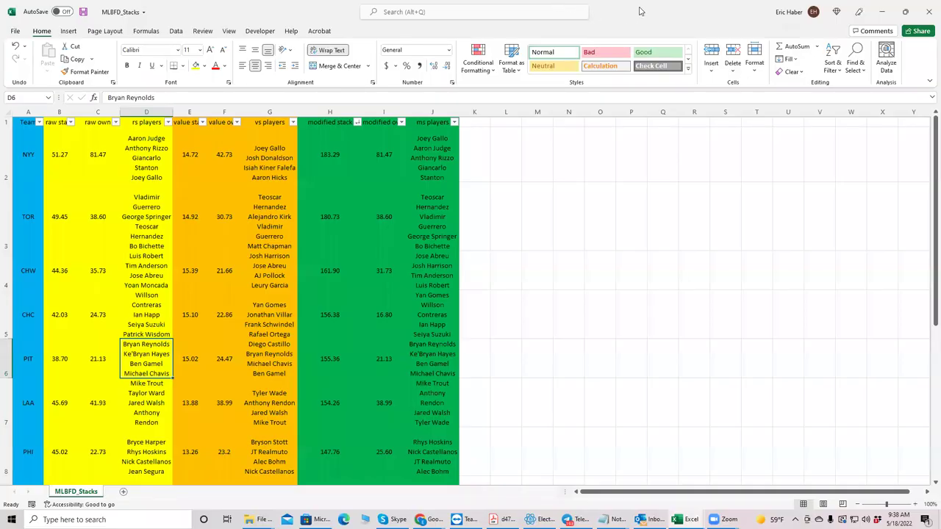
key(alt+Tab)
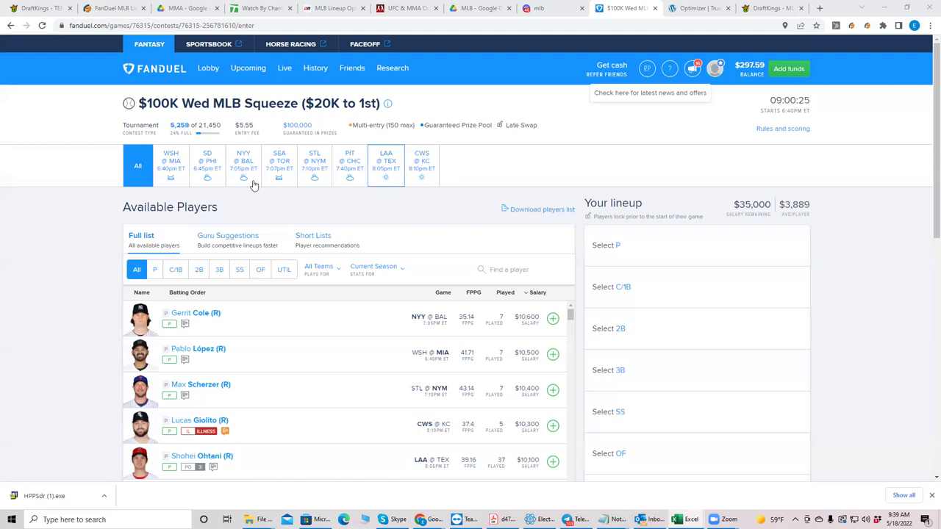
click(155, 270)
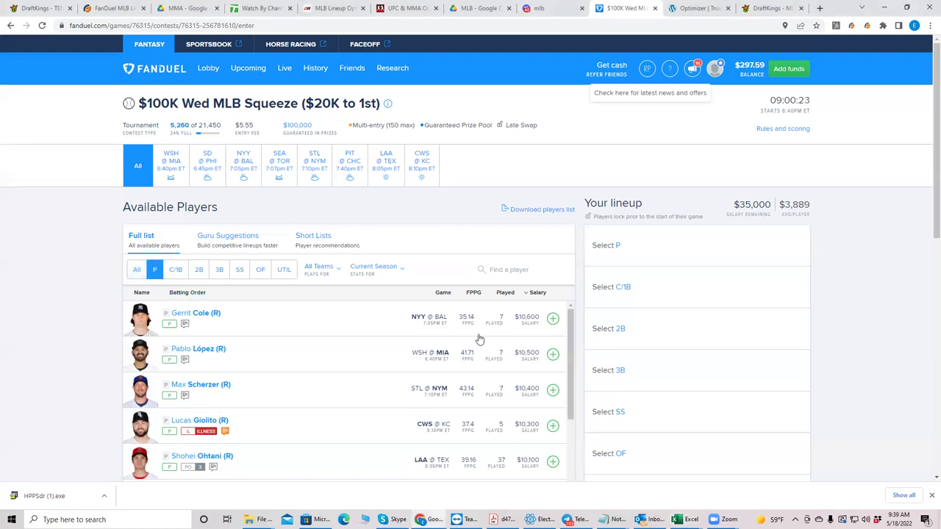
click(553, 392)
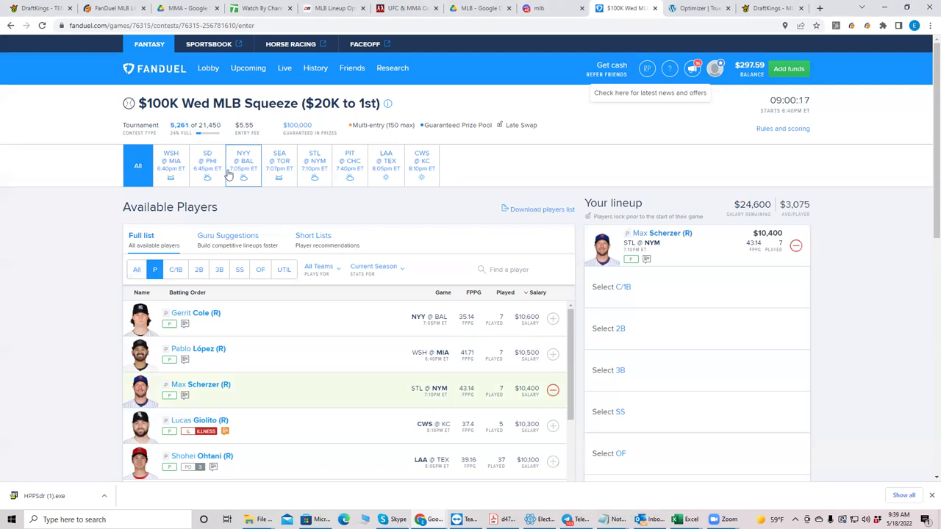
Step: Review the outfielders and the catchers and first basemen in the SD @ PHI game
click(206, 171)
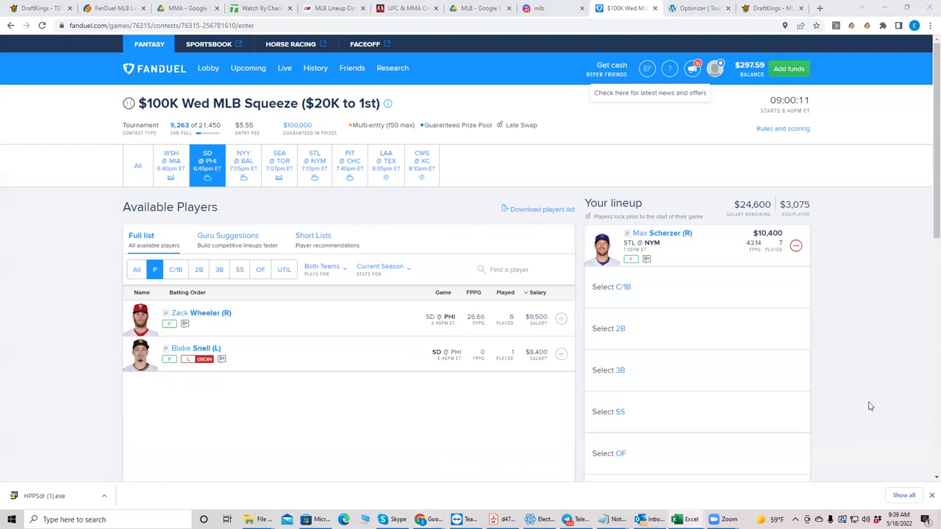
click(261, 270)
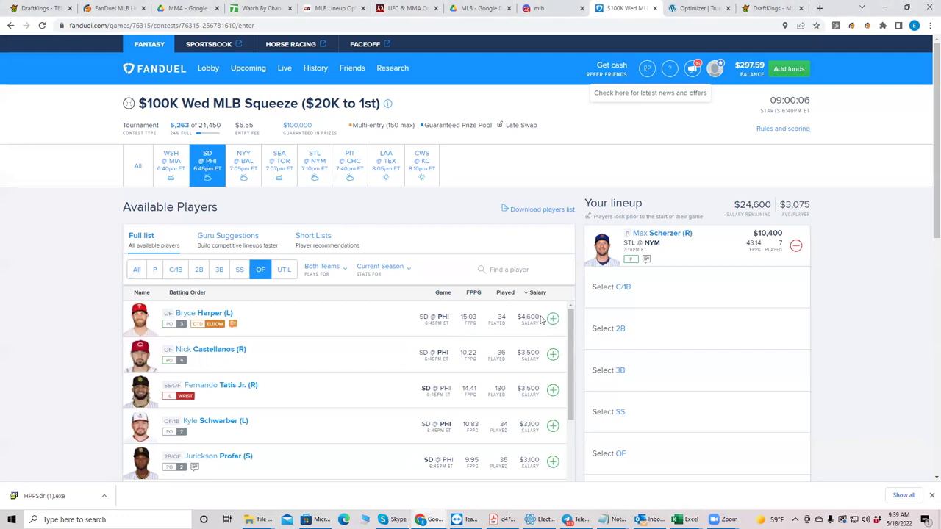
click(170, 270)
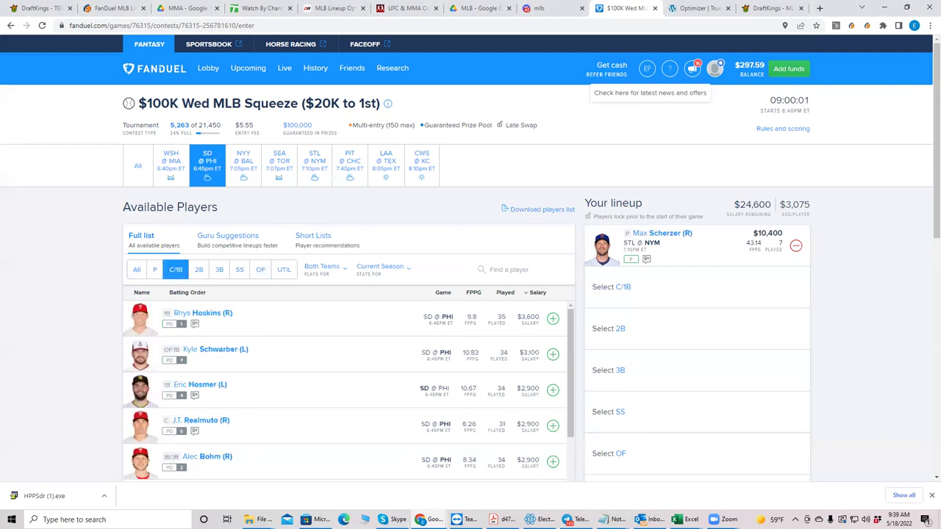
click(684, 520)
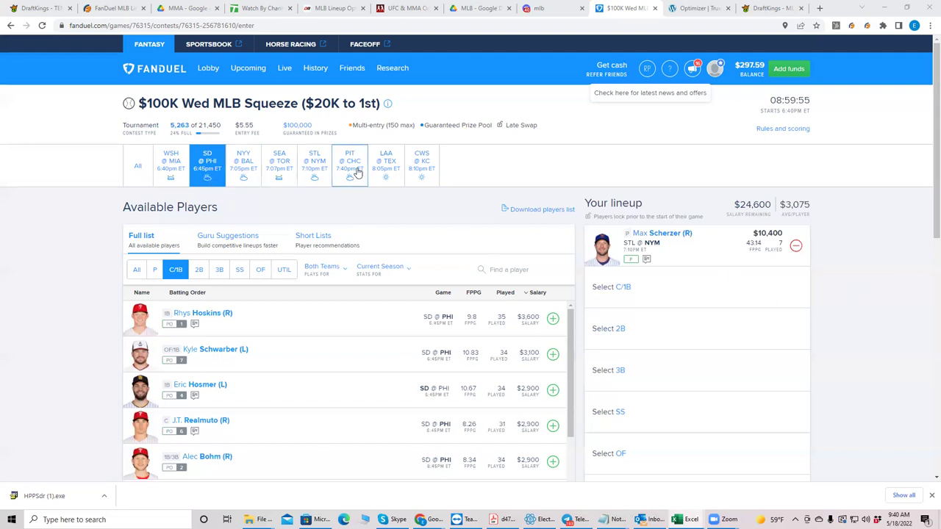
Step: Add White Sox hitters José Abreu at C/1B, Tim Anderson at shortstop, Luis Robert in the outfield and Yoán Moncada at third base
click(419, 163)
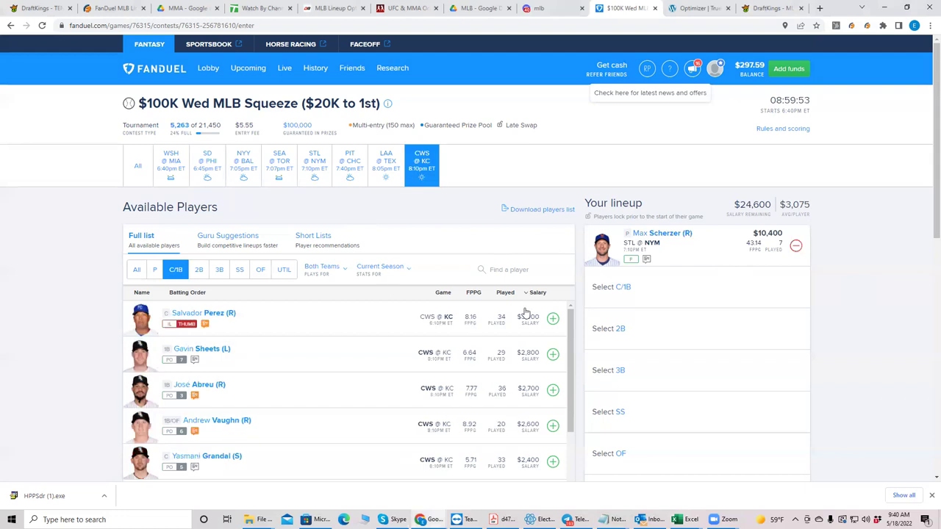
click(553, 390)
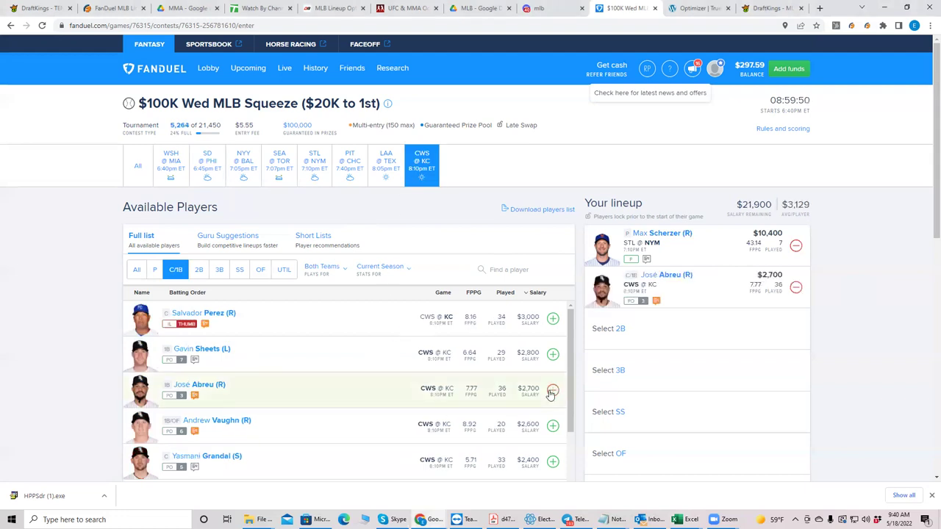
click(240, 271)
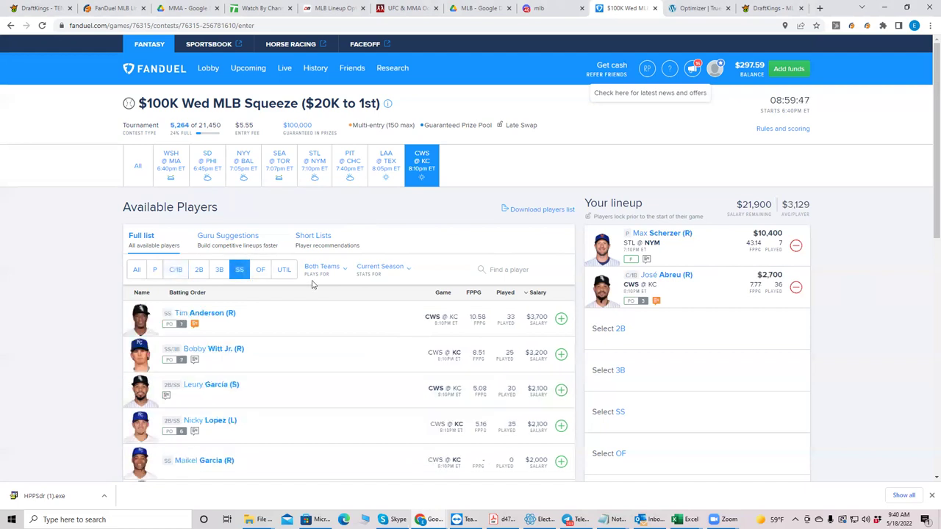
click(562, 320)
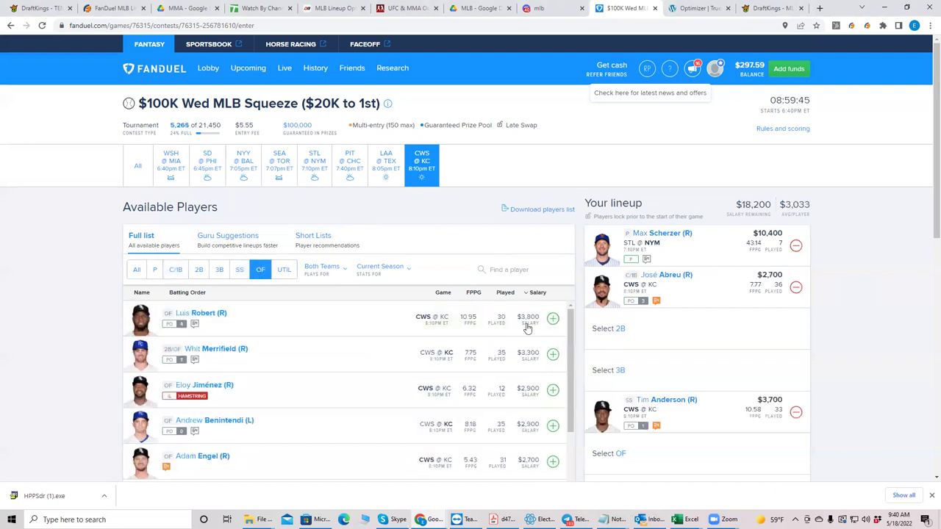
click(553, 319)
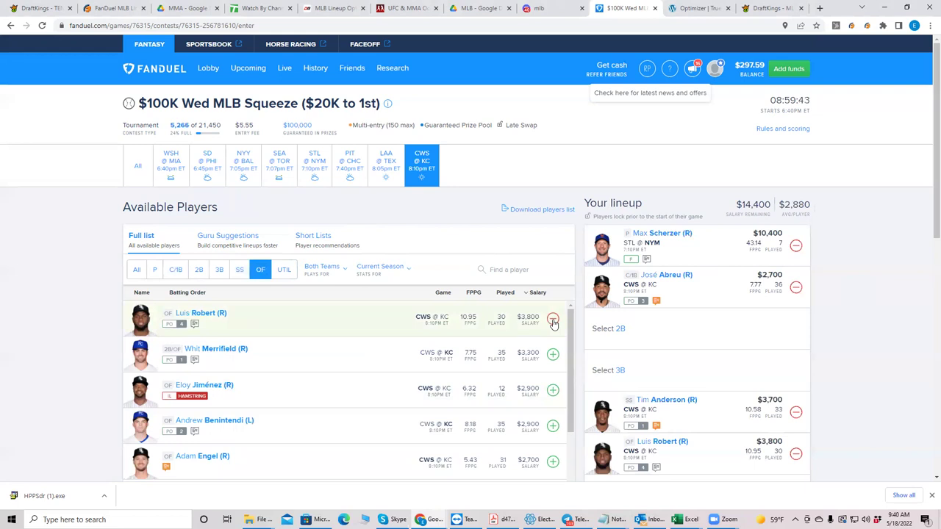
click(220, 270)
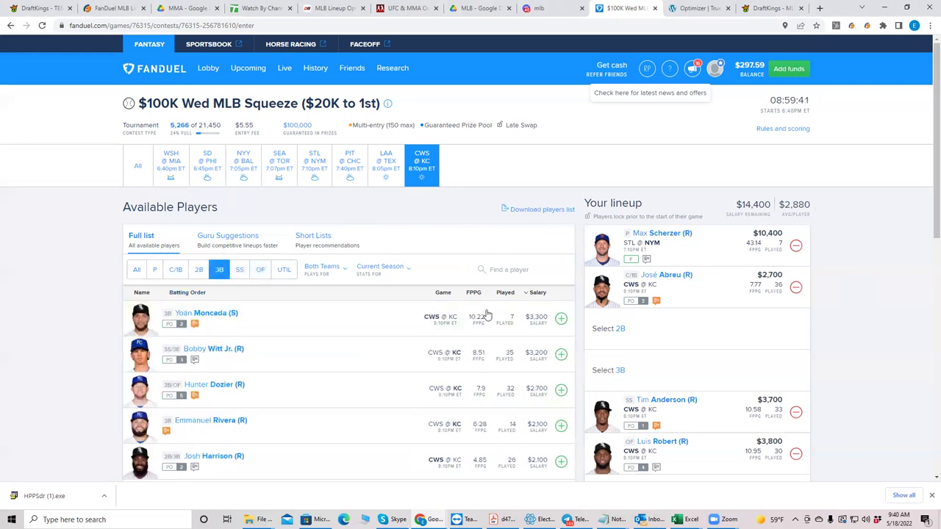
click(561, 318)
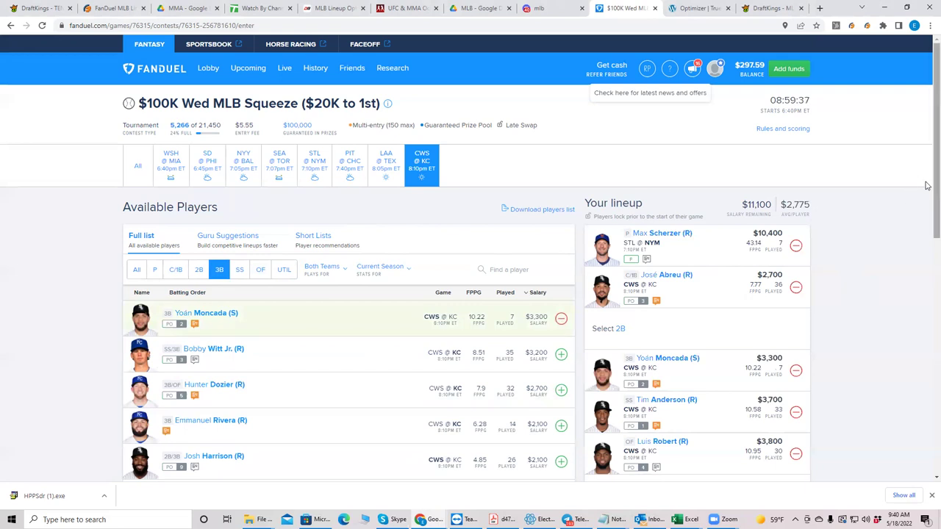
Step: List the second basemen in the PIT @ CHC game for the open 2B slot
scroll(928, 195, down, 1)
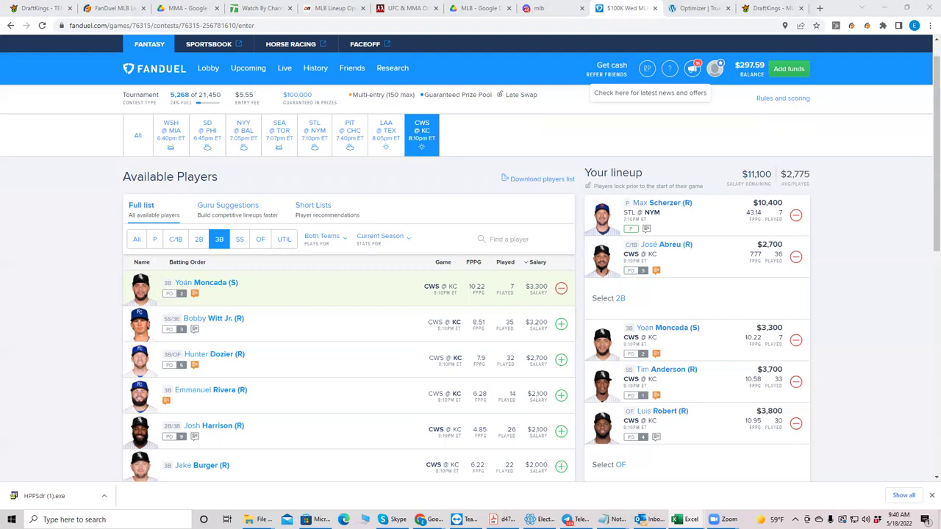
click(199, 239)
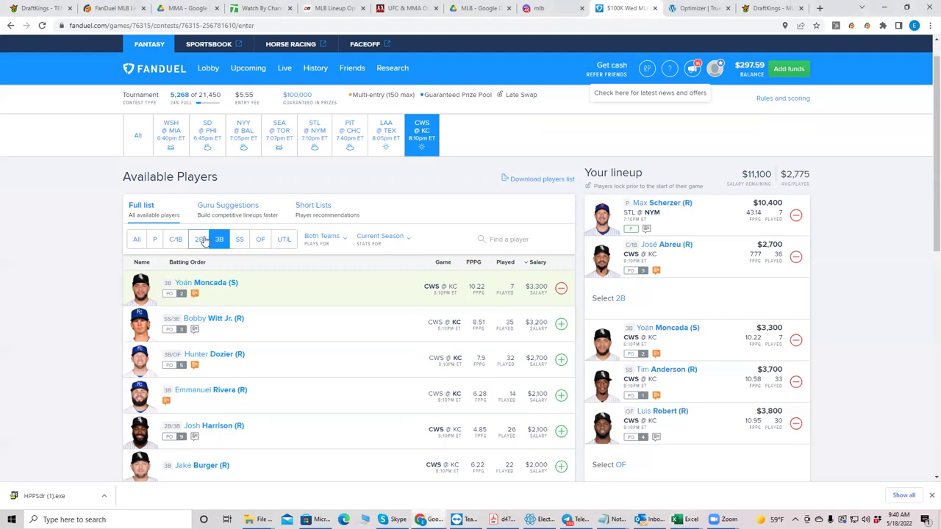
click(350, 136)
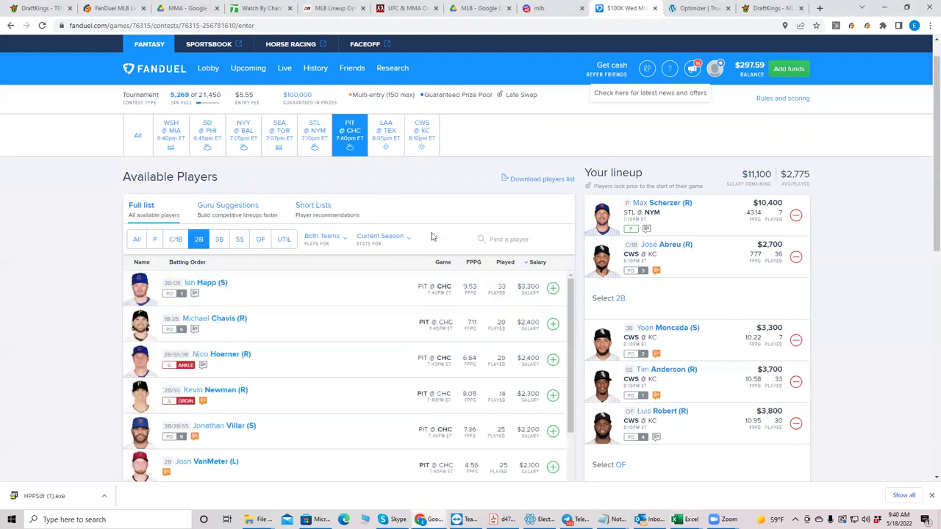